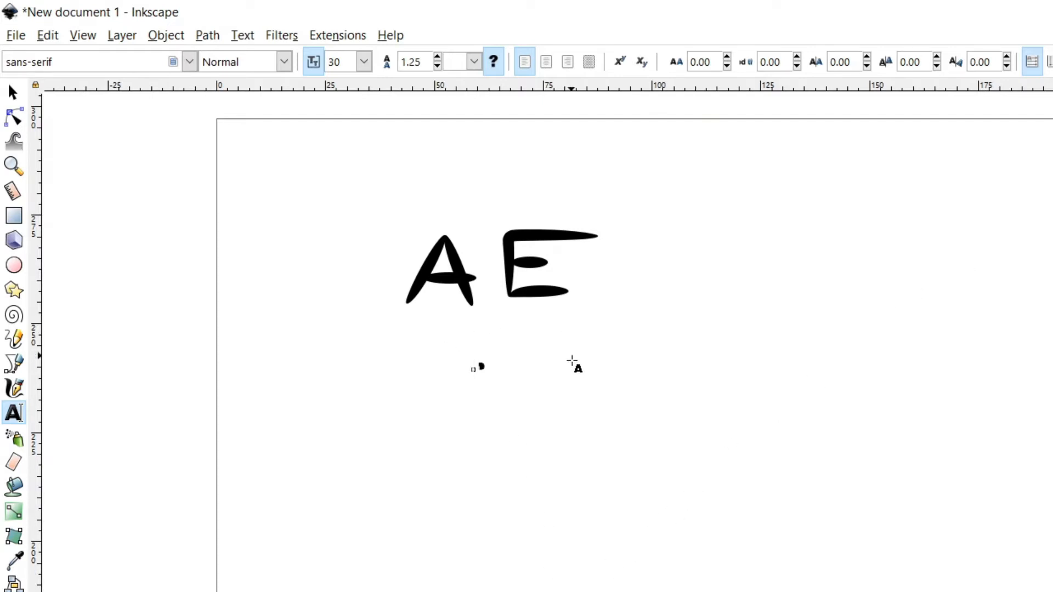
Paste the four-line intro text ending 'Lets begin.' beneath the AE lettering
{"action": "key", "text": "ctrl+v"}
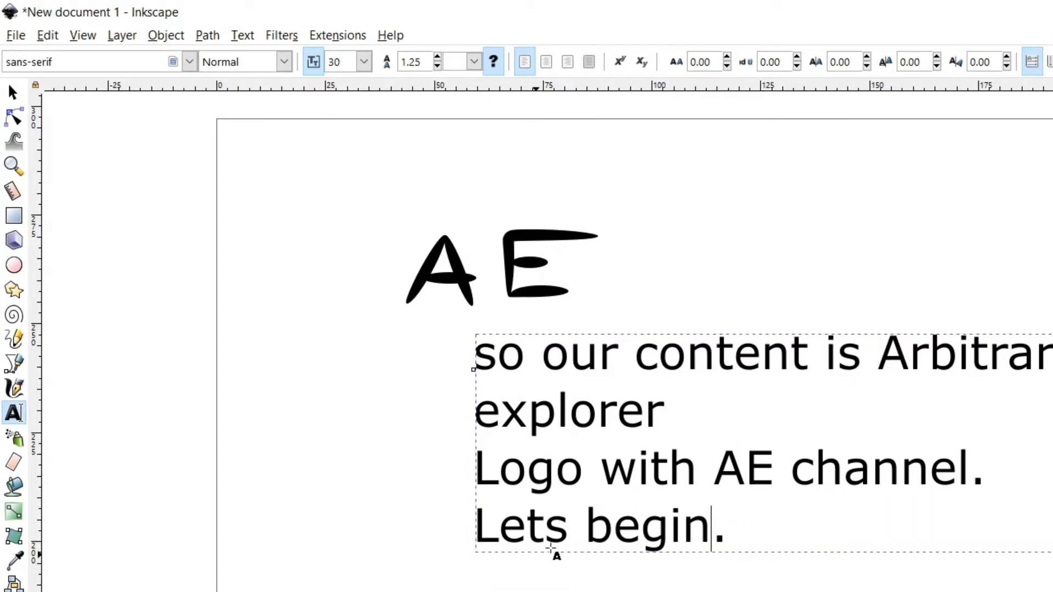
{"action": "scroll", "coordinate": [811, 328], "scroll_direction": "down", "scroll_amount": 1}
{"action": "scroll", "coordinate": [713, 512], "scroll_direction": "down", "scroll_amount": 10}
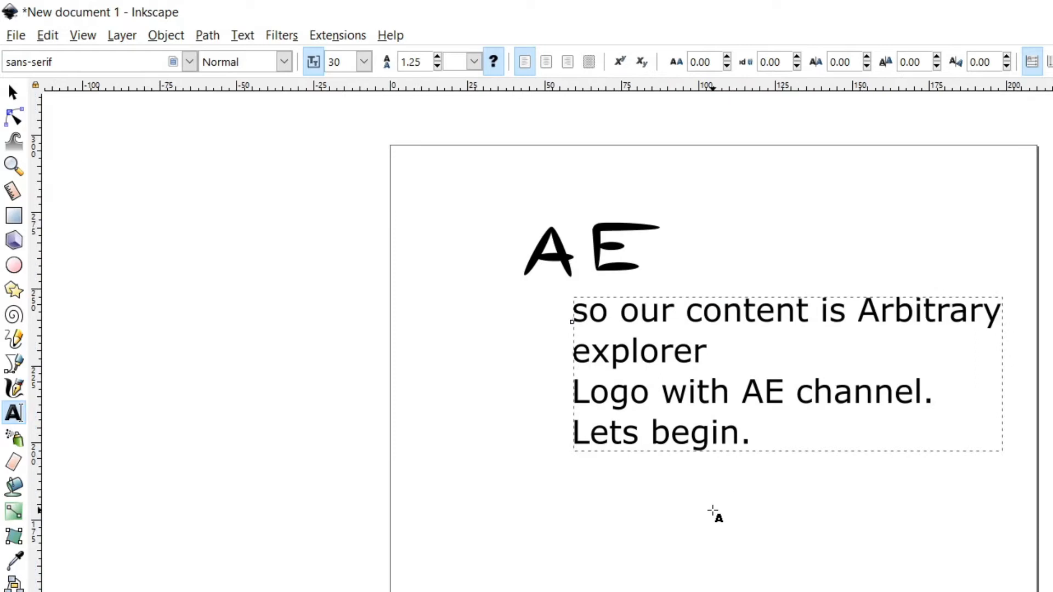
{"action": "scroll", "coordinate": [537, 381], "scroll_direction": "up", "scroll_amount": 4}
{"action": "scroll", "coordinate": [571, 384], "scroll_direction": "down", "scroll_amount": 2}
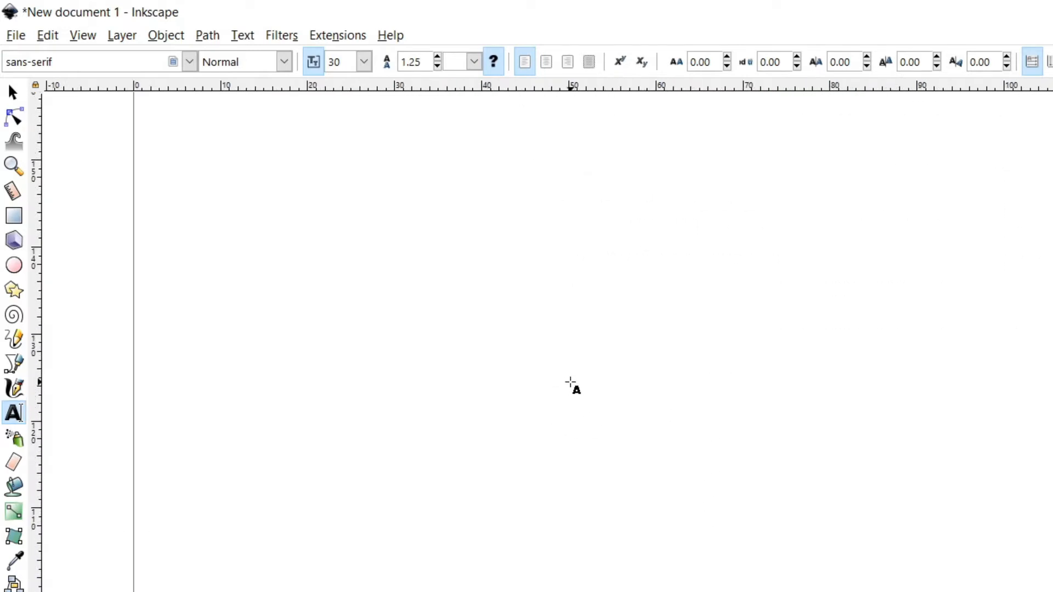
Draw a large circle on the page with the Ellipse tool and select it
{"action": "left_click", "coordinate": [15, 265]}
{"action": "left_click_drag", "start_coordinate": [596, 299], "coordinate": [1016, 591]}
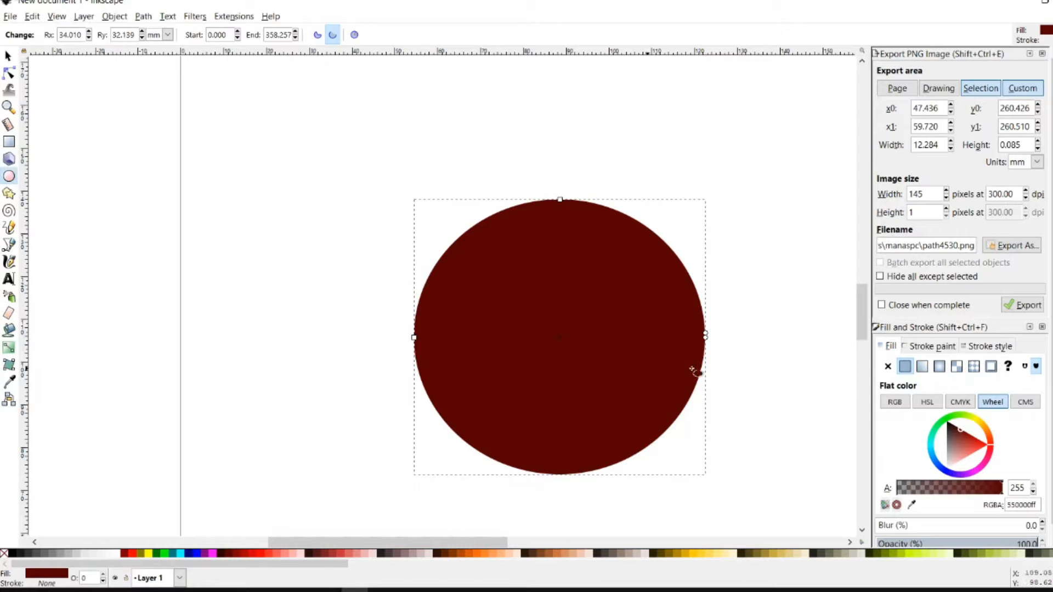
{"action": "left_click", "coordinate": [8, 57]}
{"action": "left_click", "coordinate": [685, 355]}
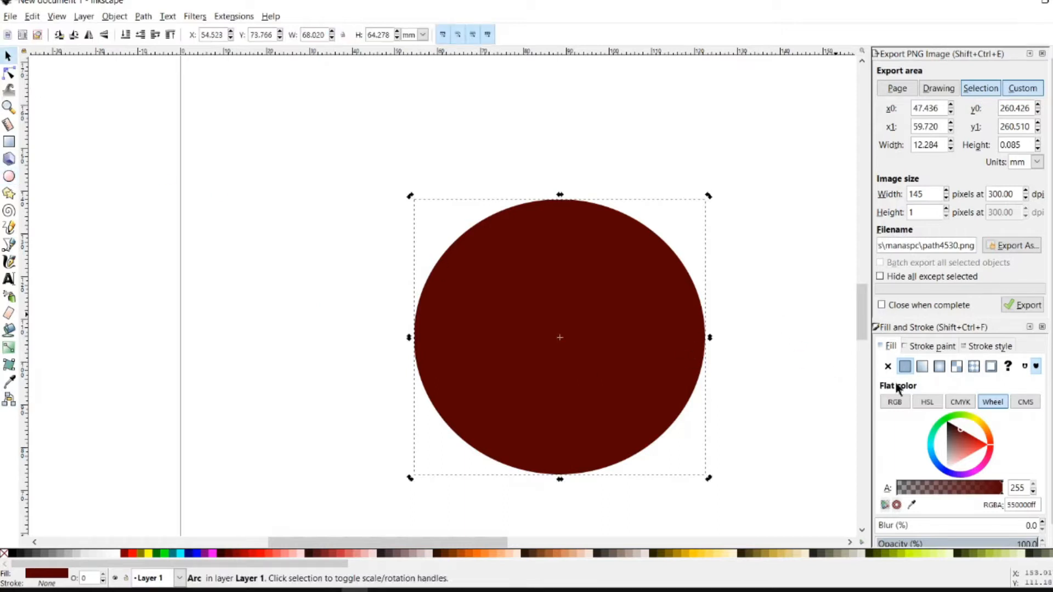
Give the circle a flat dark blue fill, 28479fff, with no stroke
{"action": "left_click", "coordinate": [959, 446]}
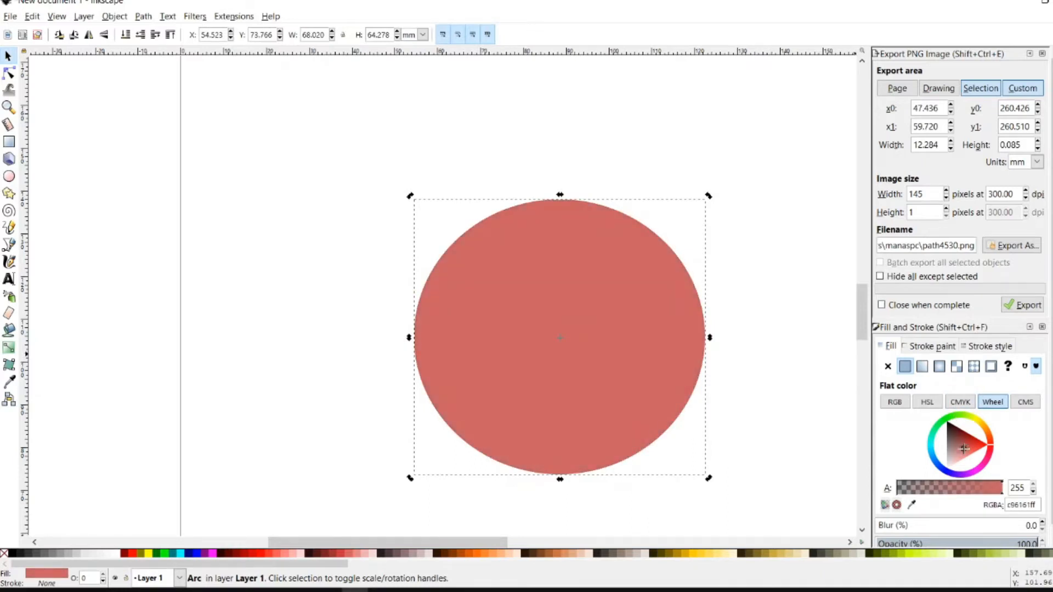
{"action": "left_click_drag", "start_coordinate": [964, 448], "coordinate": [956, 477]}
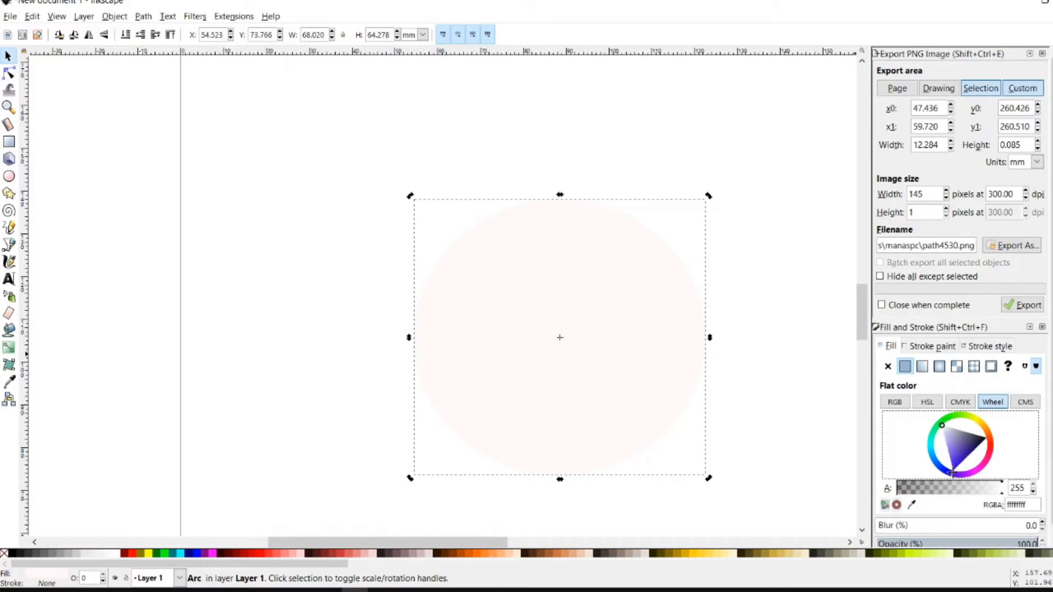
{"action": "left_click", "coordinate": [952, 454]}
{"action": "left_click_drag", "start_coordinate": [951, 451], "coordinate": [961, 453]}
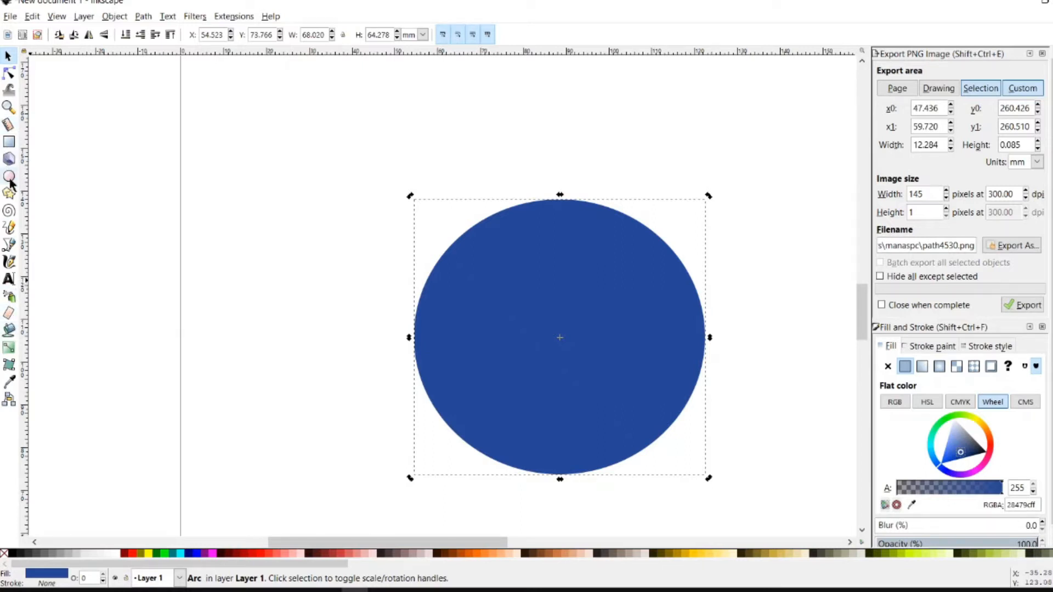
{"action": "right_click", "coordinate": [534, 263]}
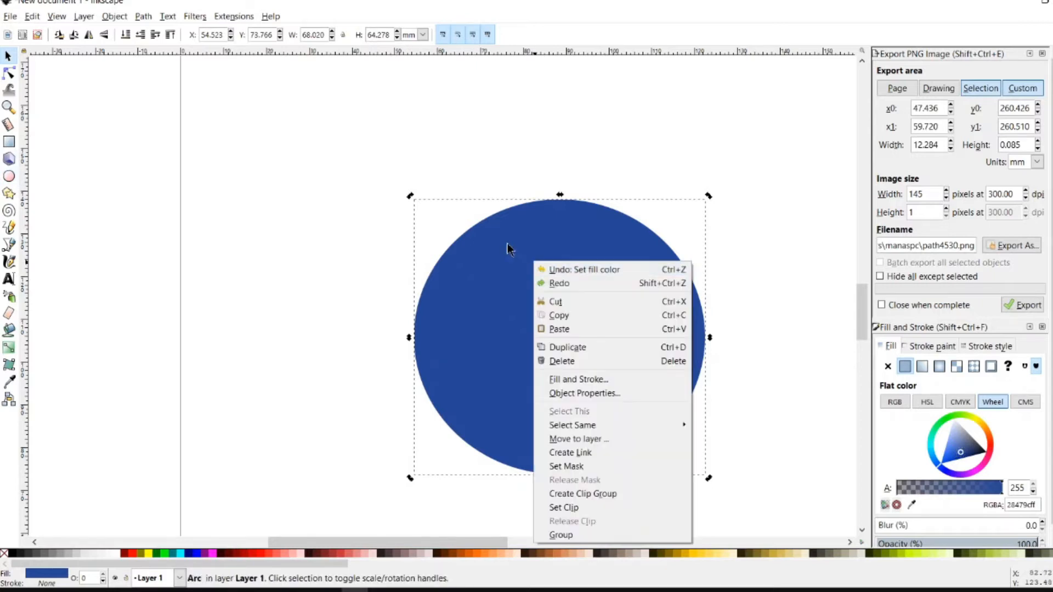
Drag the ellipse's arc handles around the edge, keeping the disc a complete circle
{"action": "key", "text": "Escape"}
{"action": "key", "text": "e"}
{"action": "left_click_drag", "start_coordinate": [560, 199], "coordinate": [560, 200]}
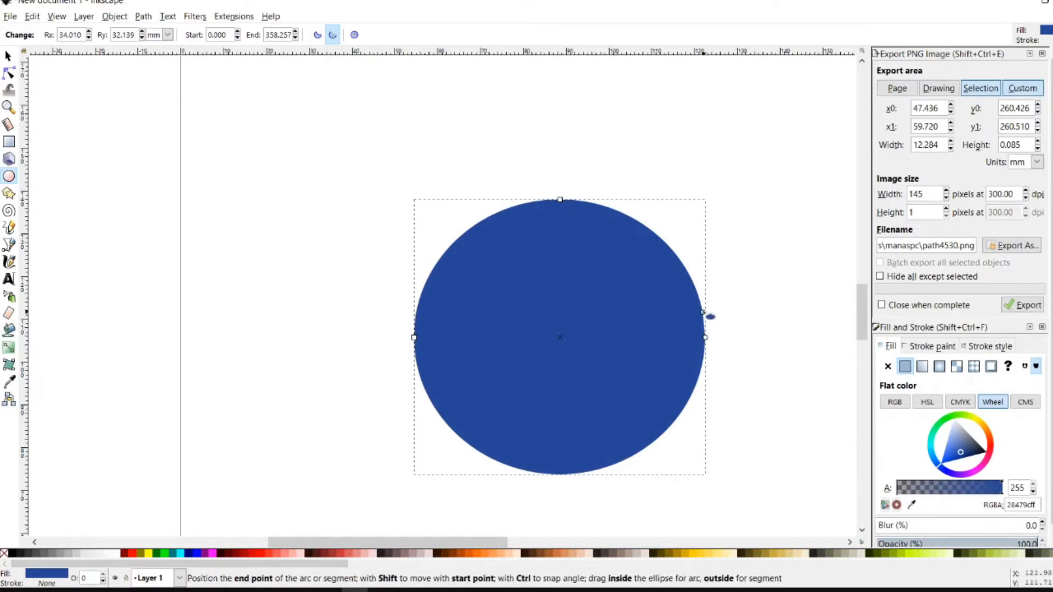
{"action": "left_click_drag", "start_coordinate": [682, 318], "coordinate": [523, 333]}
{"action": "left_click_drag", "start_coordinate": [701, 305], "coordinate": [425, 335]}
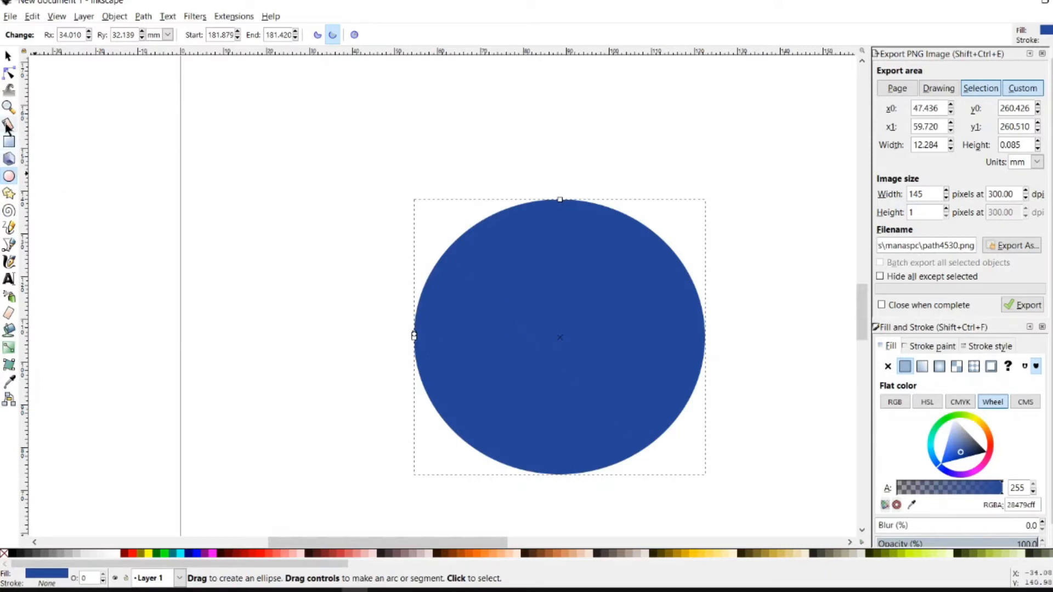
Check the Tweak tool settings in Preferences
{"action": "left_click", "coordinate": [9, 89]}
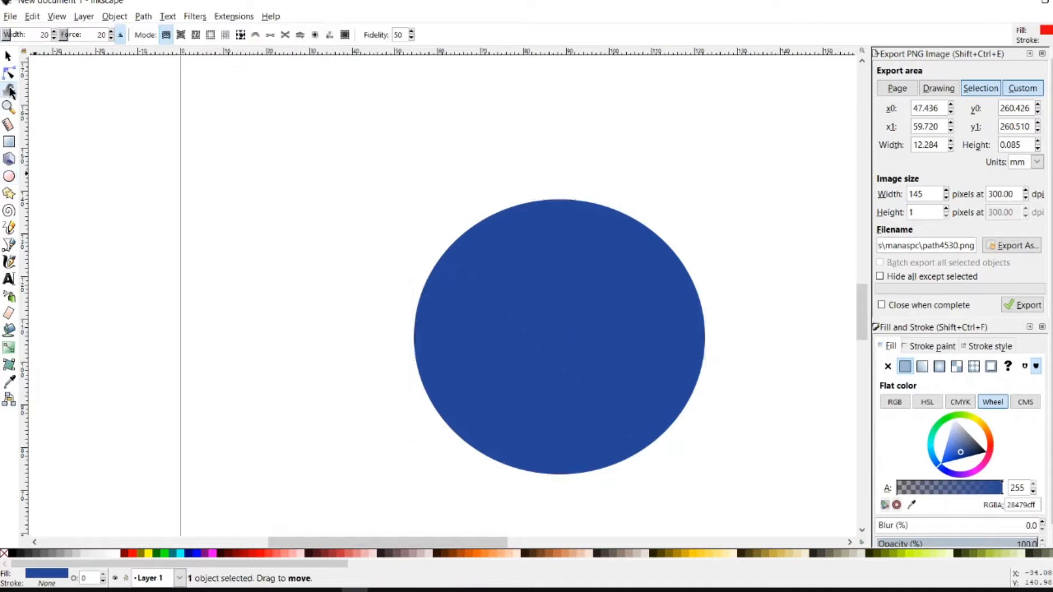
{"action": "key", "text": "shift+ctrl+p"}
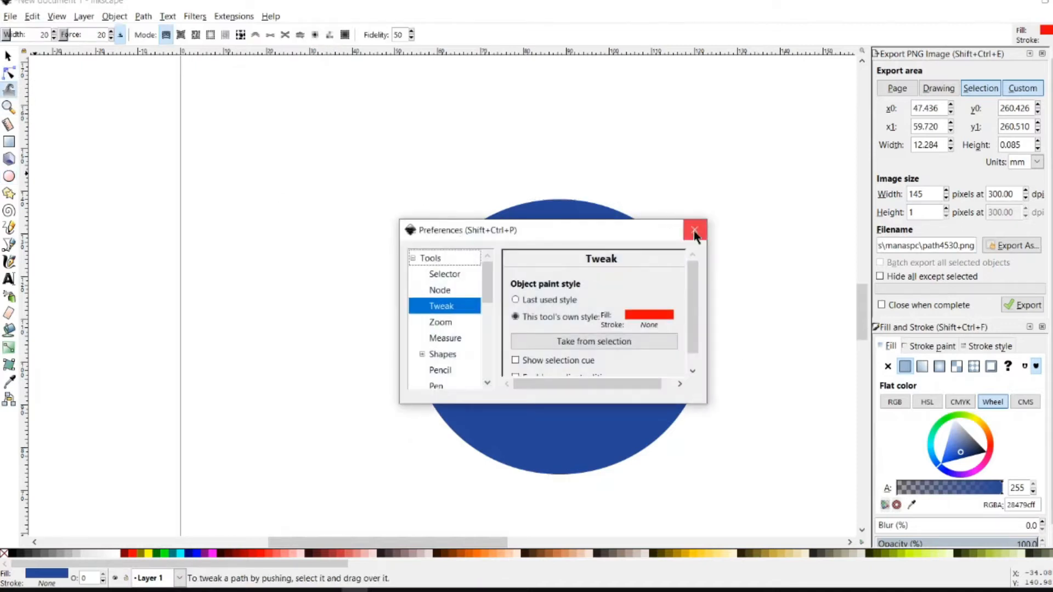
{"action": "left_click", "coordinate": [695, 230]}
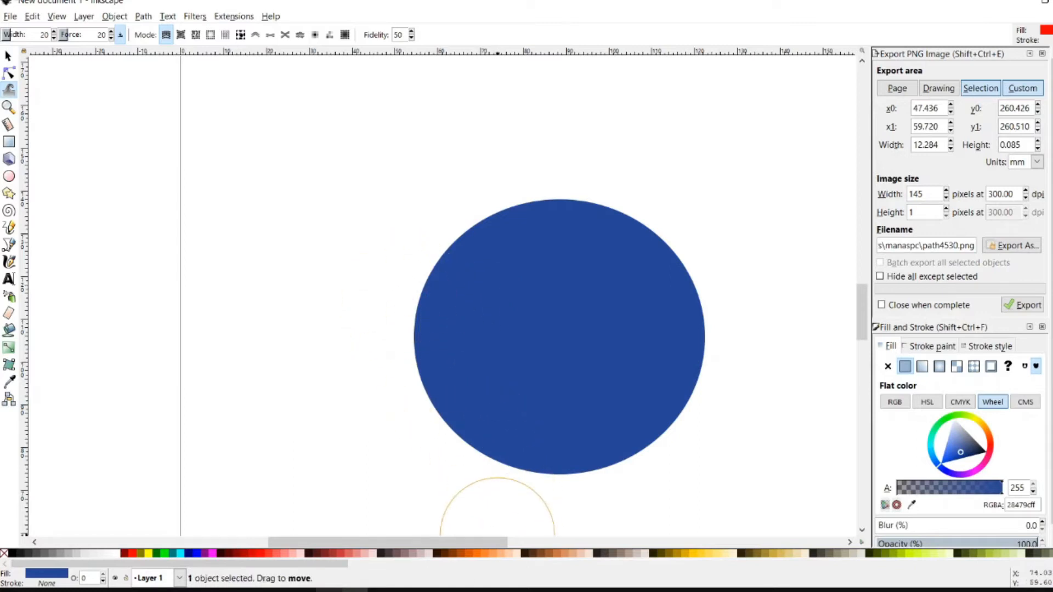
Raise the circle's top edge slightly with the Node tool to make it taller
{"action": "key", "text": "n"}
{"action": "left_click", "coordinate": [435, 195]}
{"action": "left_click", "coordinate": [501, 272]}
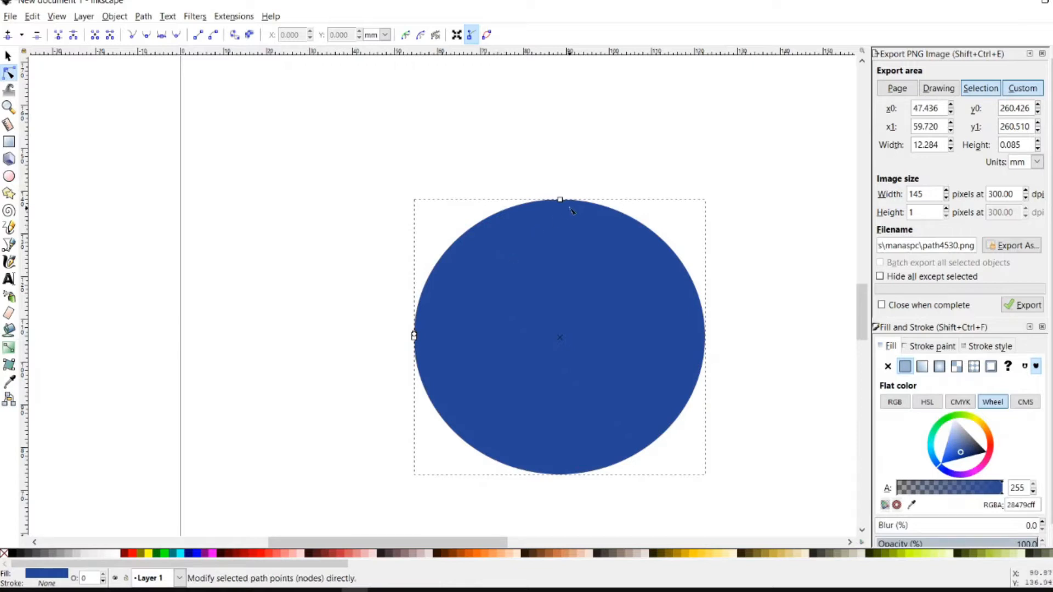
{"action": "left_click_drag", "start_coordinate": [561, 204], "coordinate": [560, 192]}
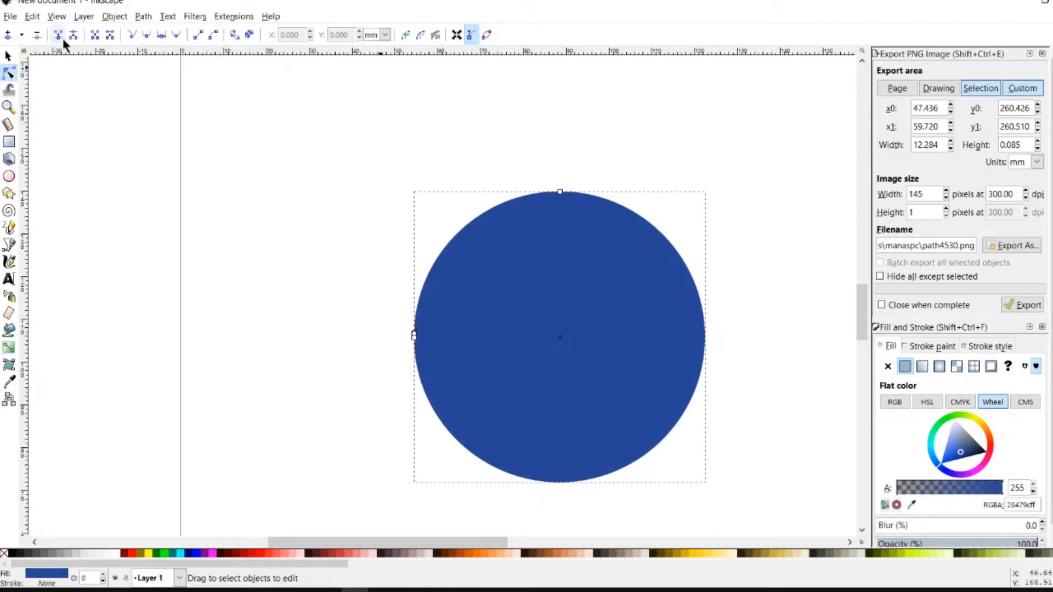
{"action": "left_click", "coordinate": [9, 228]}
Draw the closed outline of an angular letter A beside the blue circle
{"action": "left_click", "coordinate": [8, 245]}
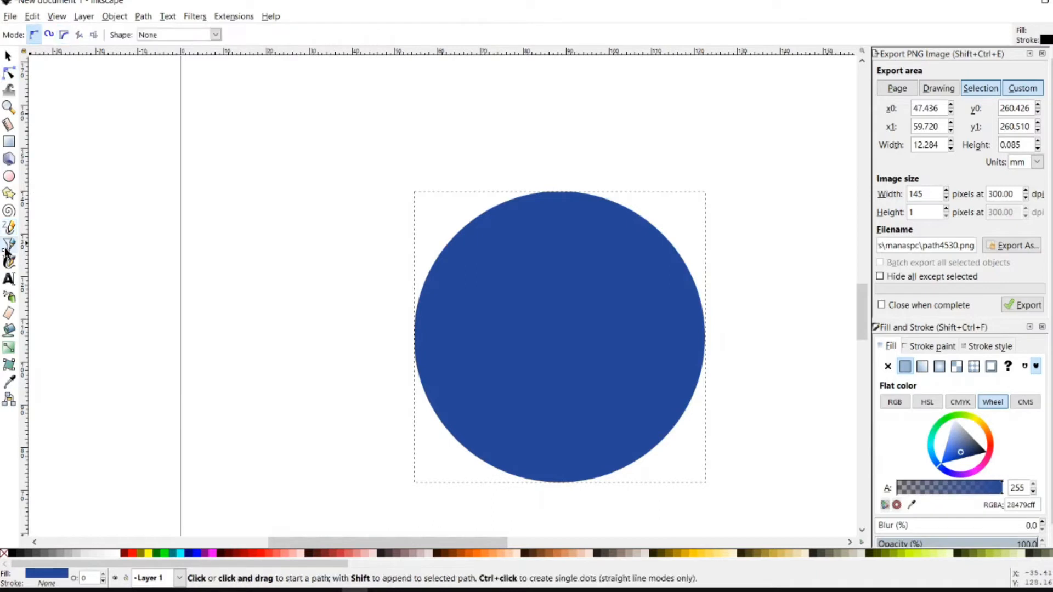
{"action": "left_click", "coordinate": [270, 136]}
{"action": "left_click_drag", "start_coordinate": [270, 142], "coordinate": [252, 181]}
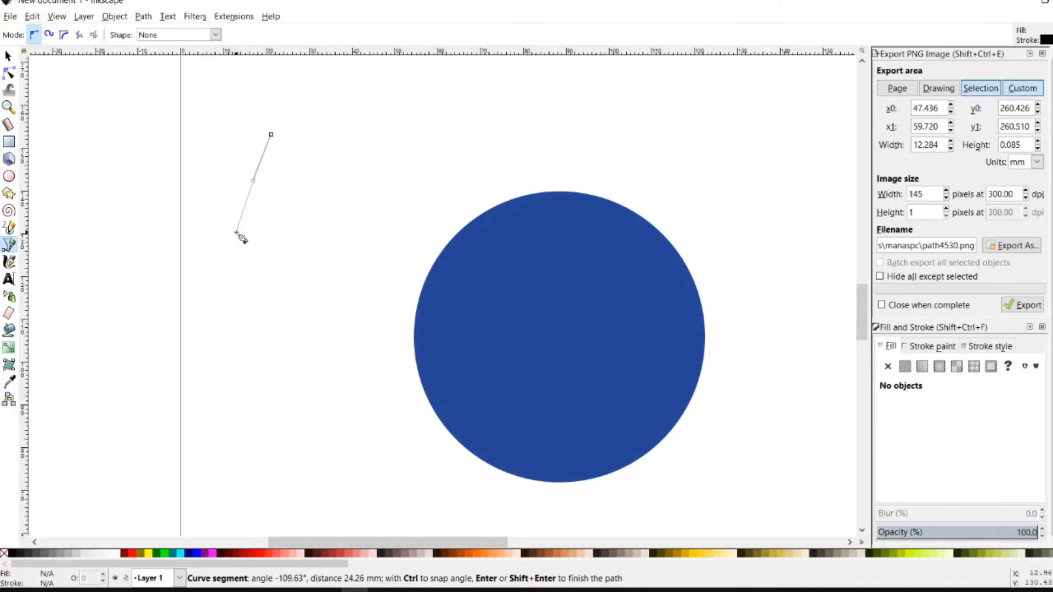
{"action": "left_click", "coordinate": [243, 224]}
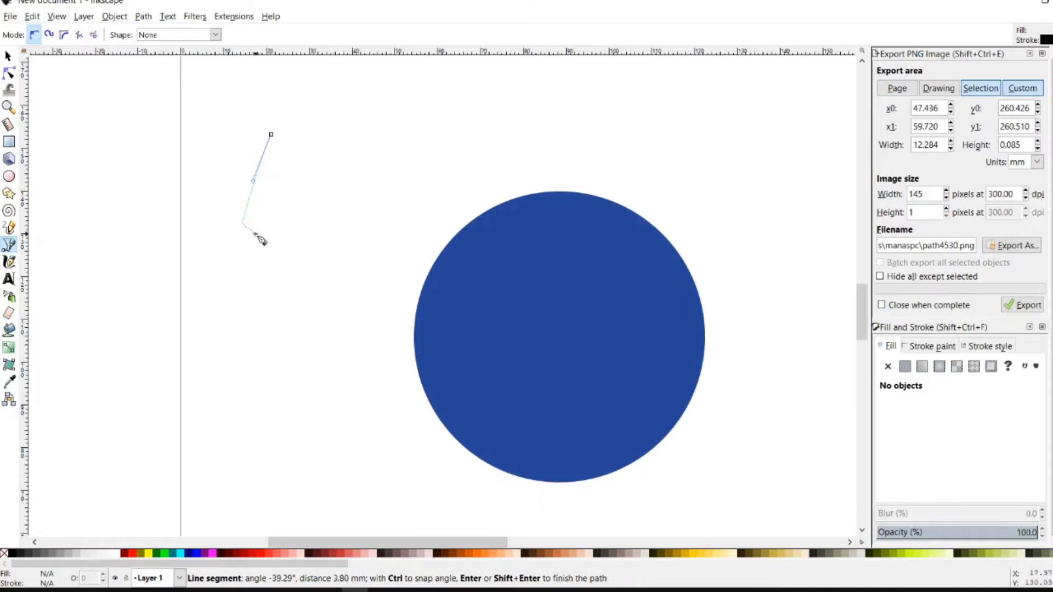
{"action": "left_click", "coordinate": [256, 233]}
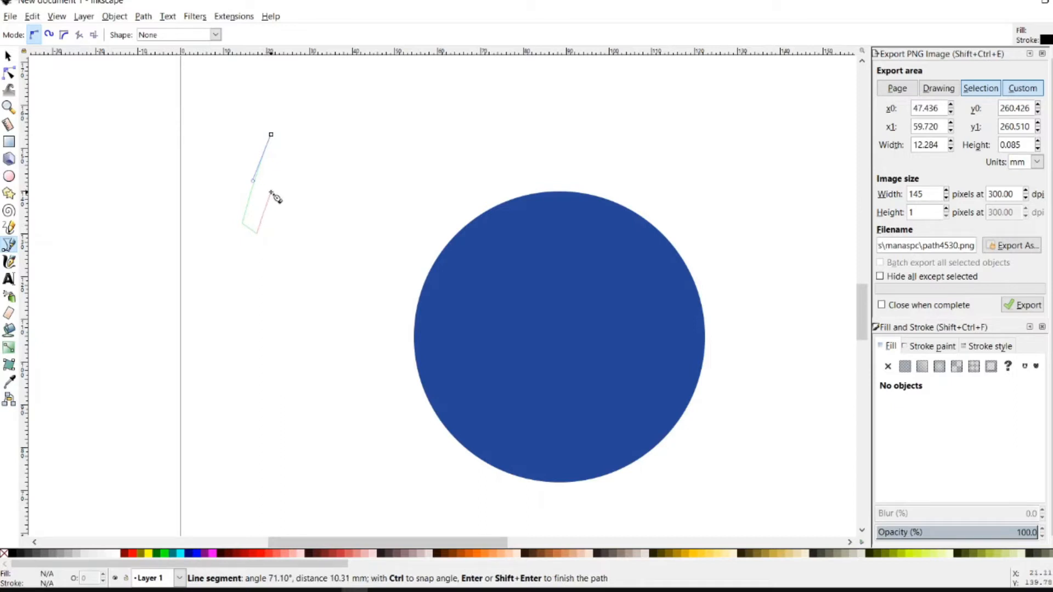
{"action": "left_click", "coordinate": [272, 187]}
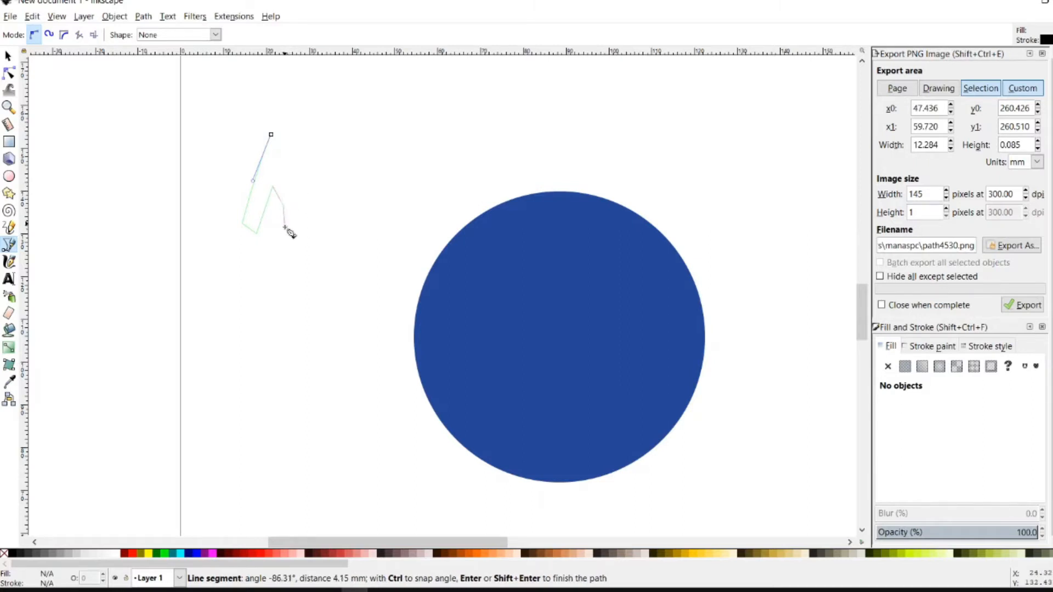
{"action": "left_click", "coordinate": [285, 234]}
{"action": "left_click", "coordinate": [300, 224]}
{"action": "left_click", "coordinate": [287, 137]}
{"action": "left_click", "coordinate": [271, 135]}
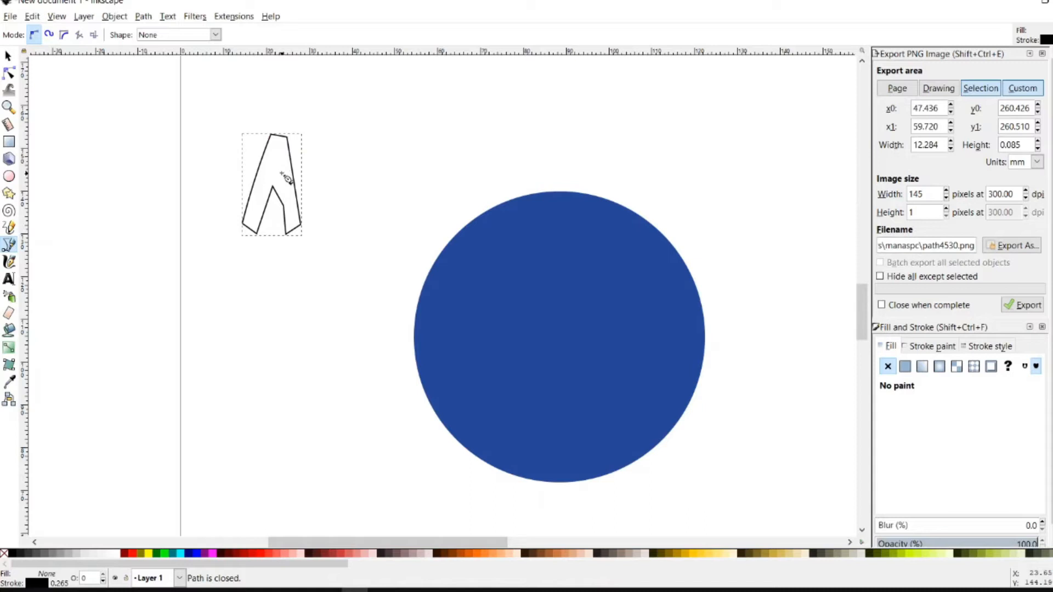
Add a triangular hole inside the A and a small closed cap shape on top
{"action": "left_click", "coordinate": [278, 154]}
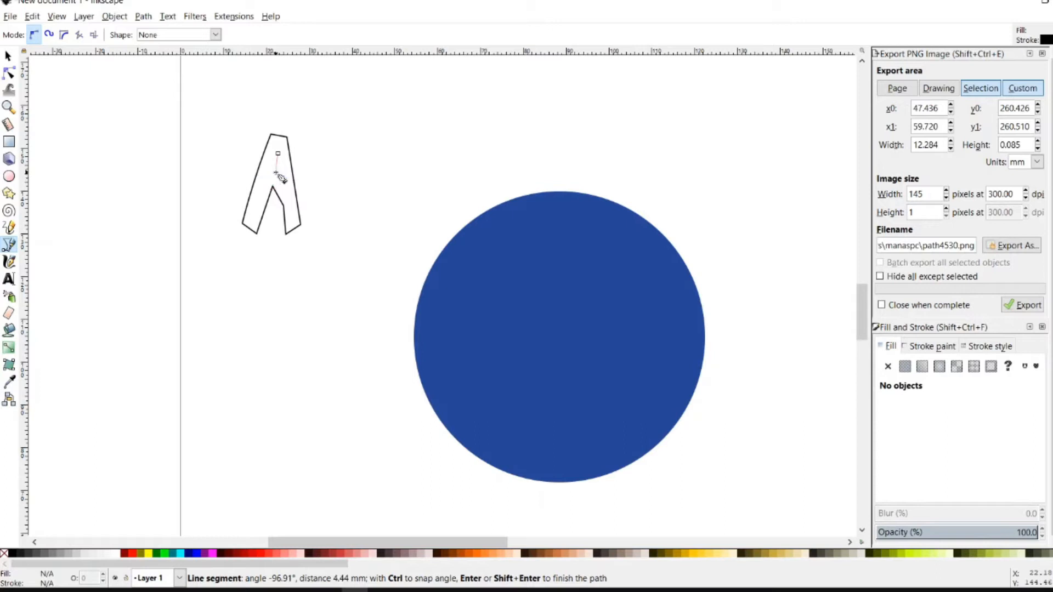
{"action": "left_click", "coordinate": [277, 176]}
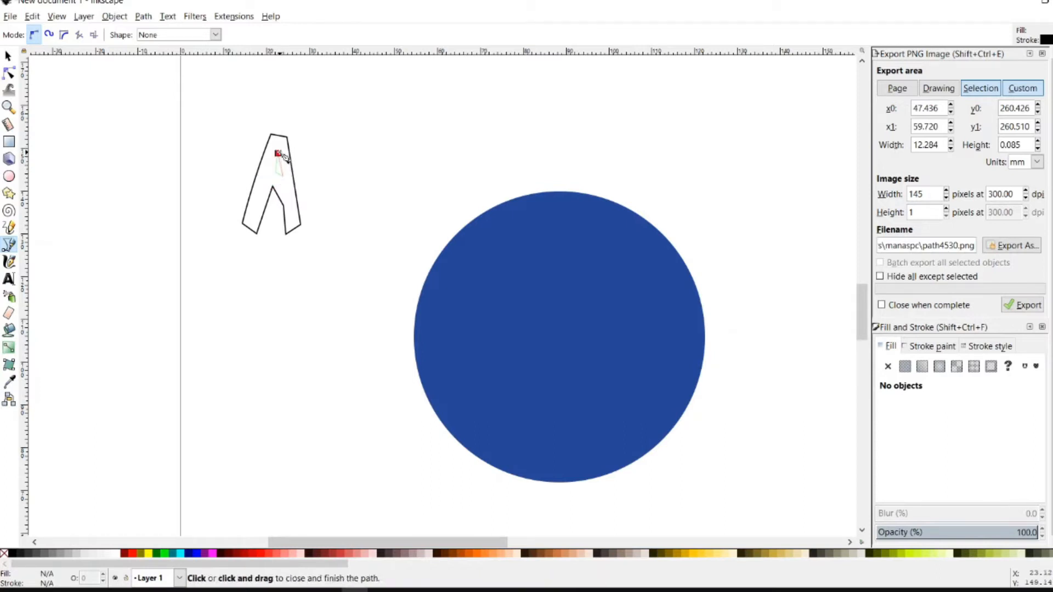
{"action": "left_click", "coordinate": [278, 153]}
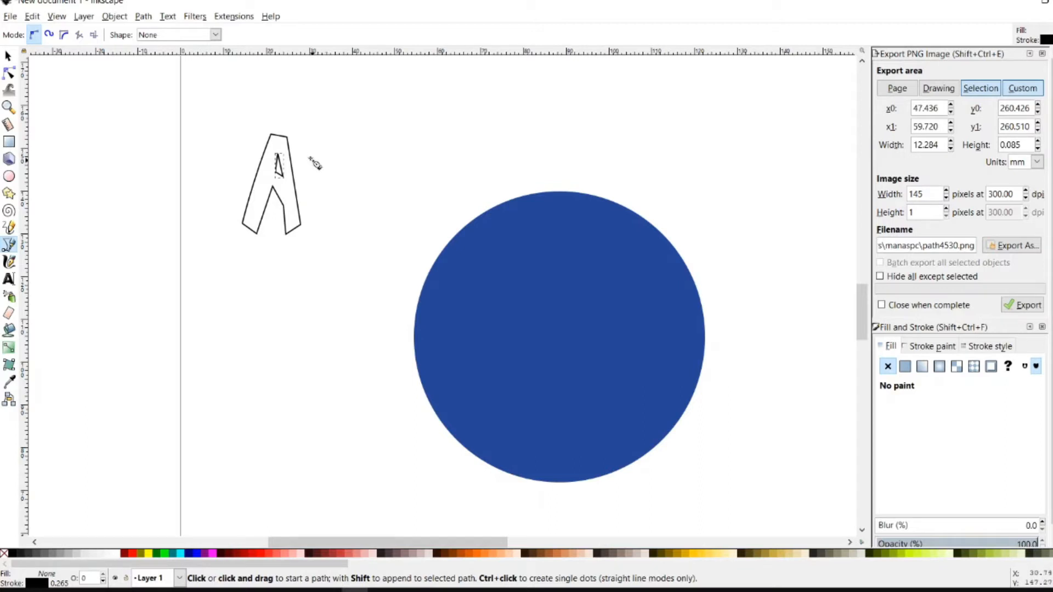
{"action": "left_click", "coordinate": [289, 138]}
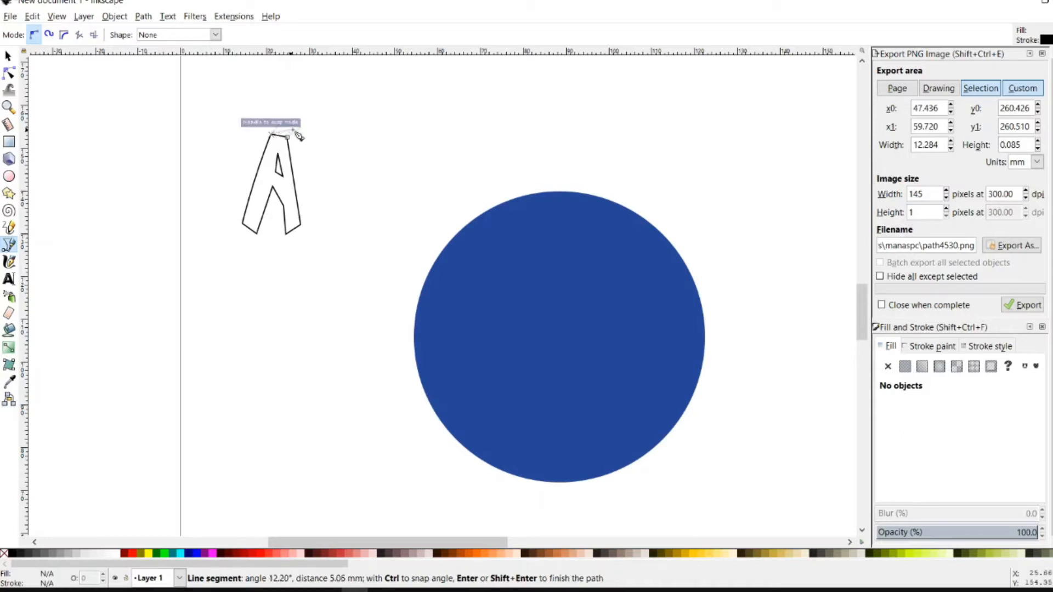
{"action": "left_click", "coordinate": [290, 139]}
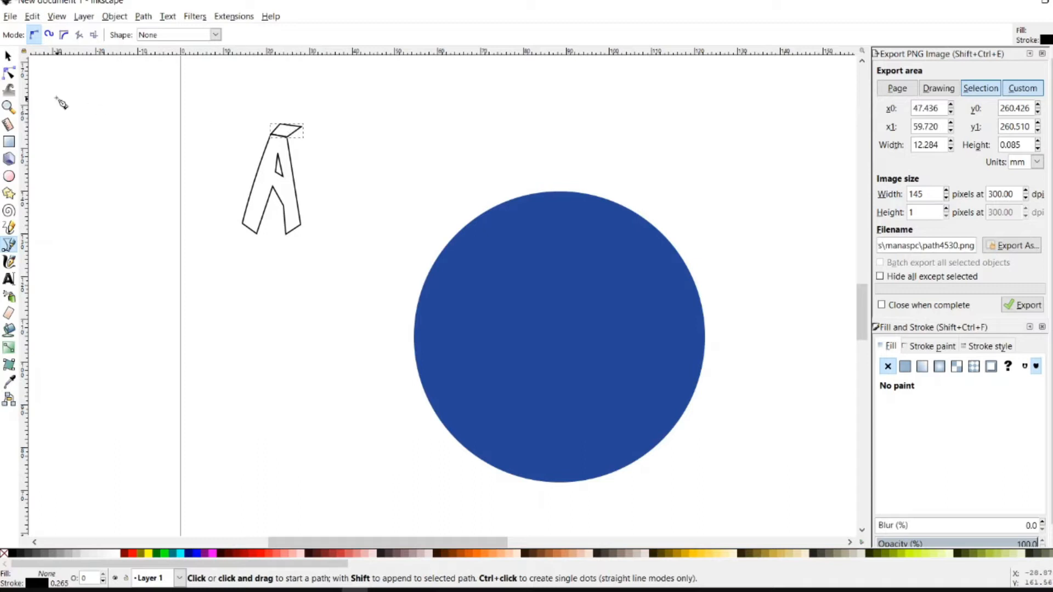
{"action": "left_click", "coordinate": [8, 73]}
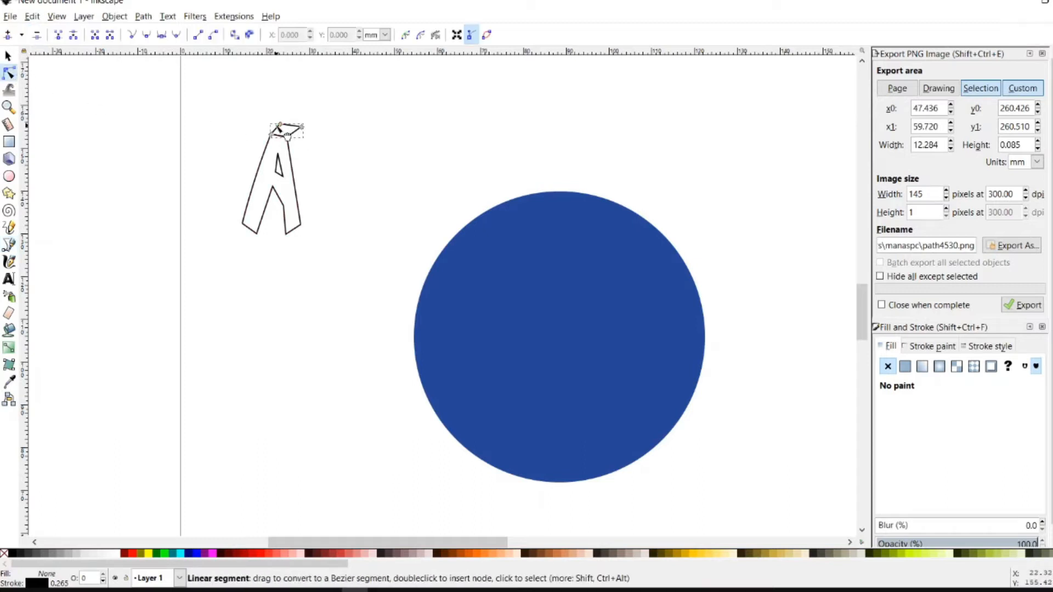
Nudge the cap's top node and the top face's right corner slightly left
{"action": "mouse_move", "coordinate": [284, 129]}
{"action": "left_mouse_down"}
{"action": "mouse_move", "coordinate": [289, 120]}
{"action": "mouse_move", "coordinate": [285, 135]}
{"action": "mouse_move", "coordinate": [289, 121]}
{"action": "mouse_move", "coordinate": [280, 126]}
{"action": "left_mouse_up"}
{"action": "scroll", "coordinate": [291, 132], "scroll_direction": "up", "scroll_amount": 2}
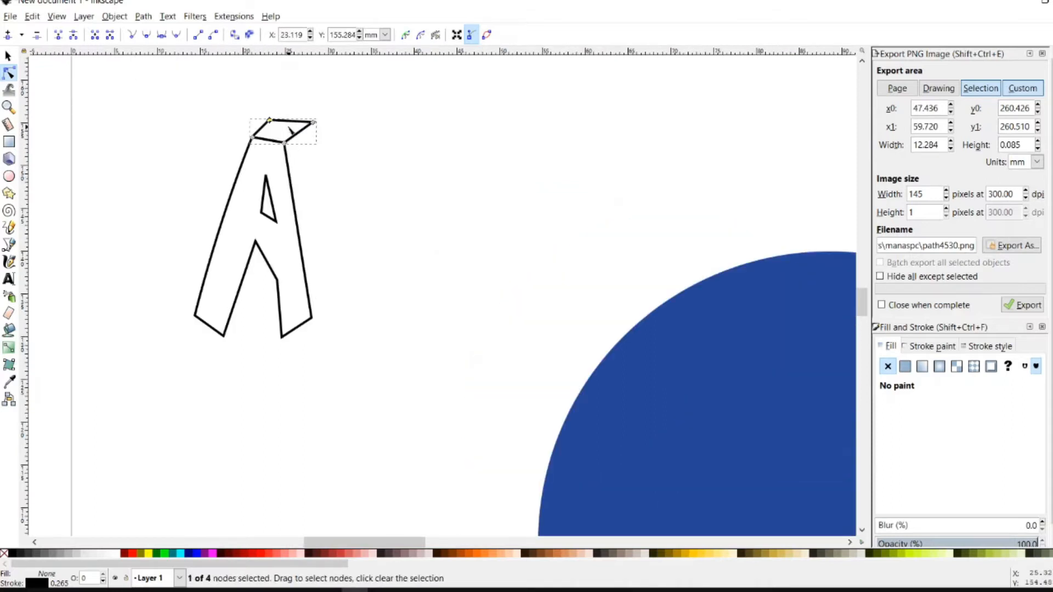
{"action": "scroll", "coordinate": [290, 131], "scroll_direction": "up", "scroll_amount": 2}
{"action": "left_click_drag", "start_coordinate": [335, 118], "coordinate": [330, 128]}
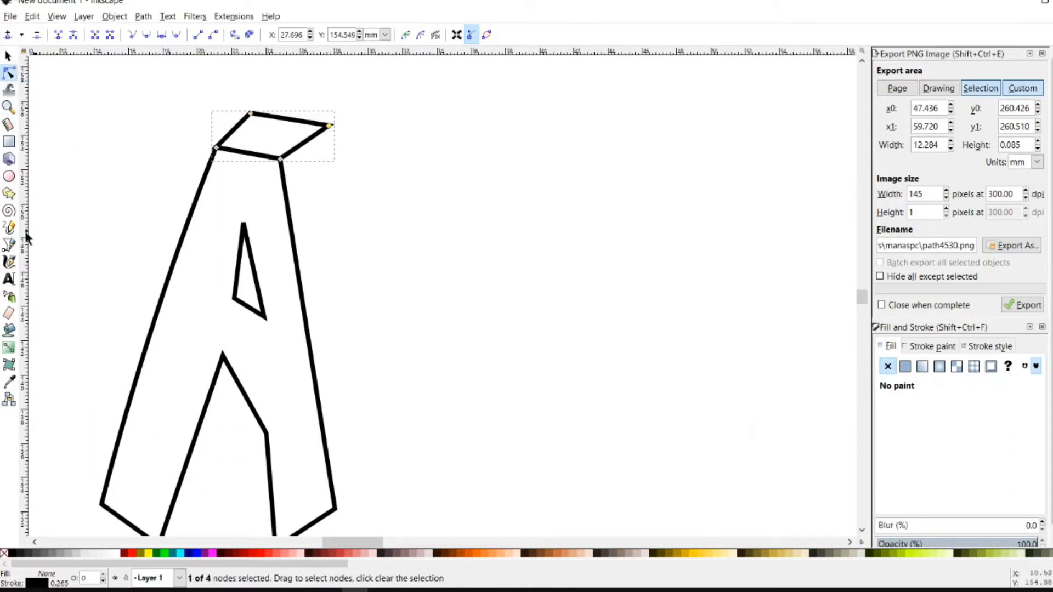
{"action": "left_click", "coordinate": [10, 247]}
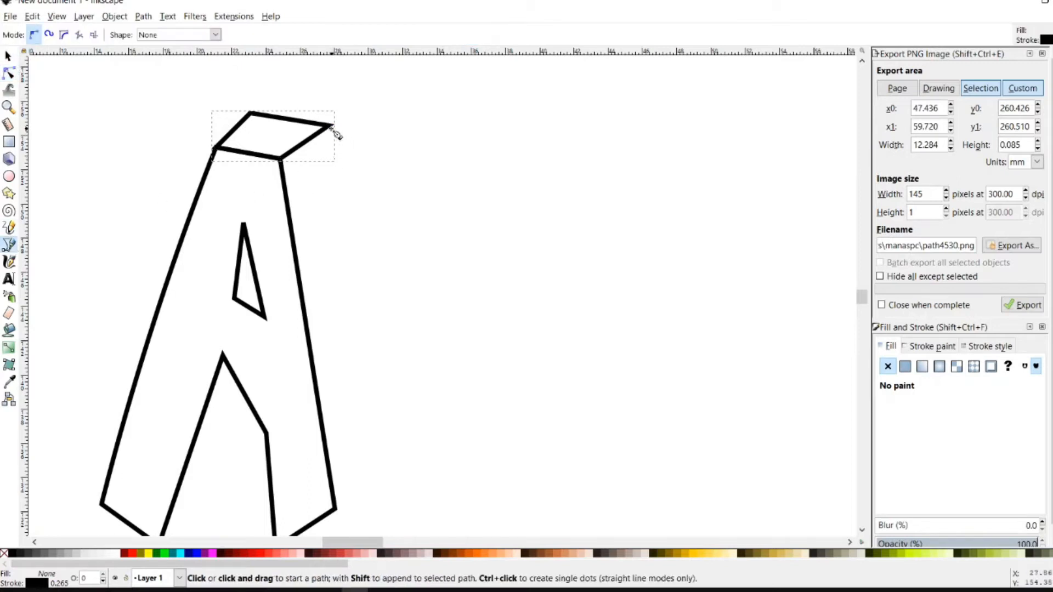
Draw a closed right side face from the A's top-right corner down to its bottom
{"action": "left_click", "coordinate": [332, 126]}
{"action": "right_click", "coordinate": [333, 154]}
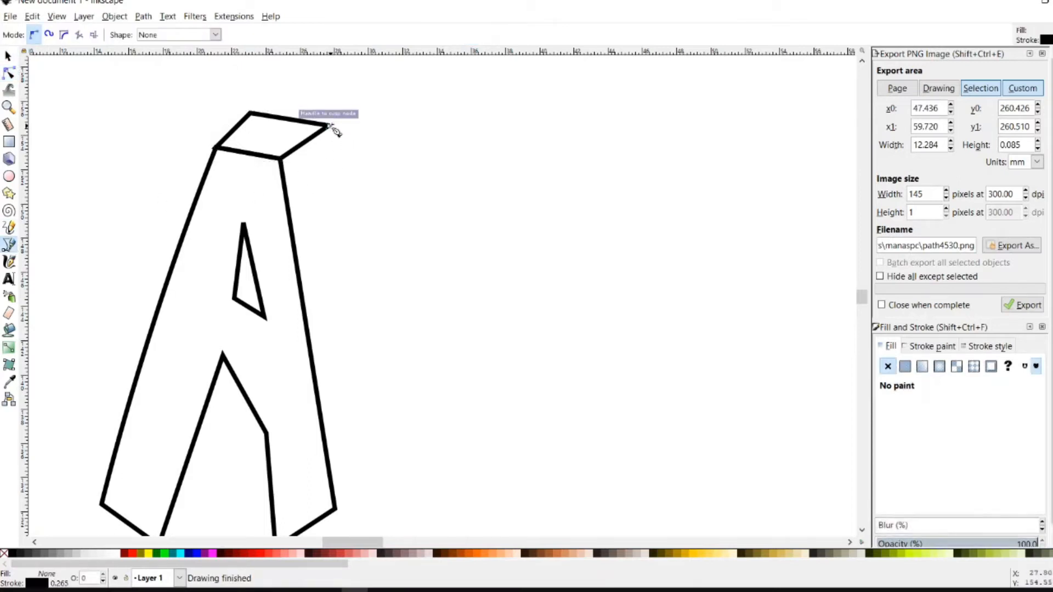
{"action": "left_click", "coordinate": [330, 128]}
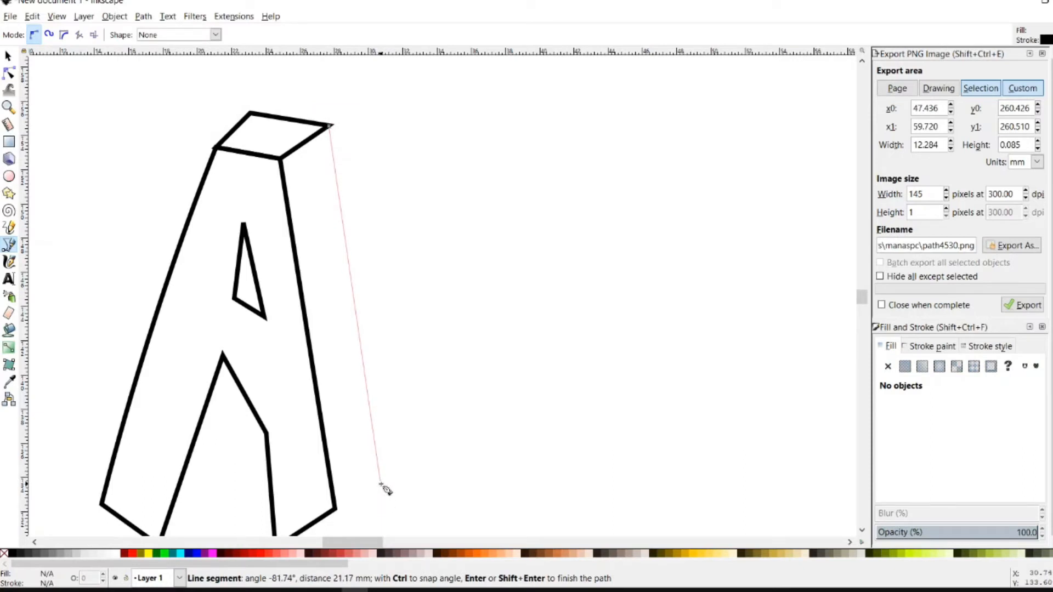
{"action": "left_click", "coordinate": [380, 485]}
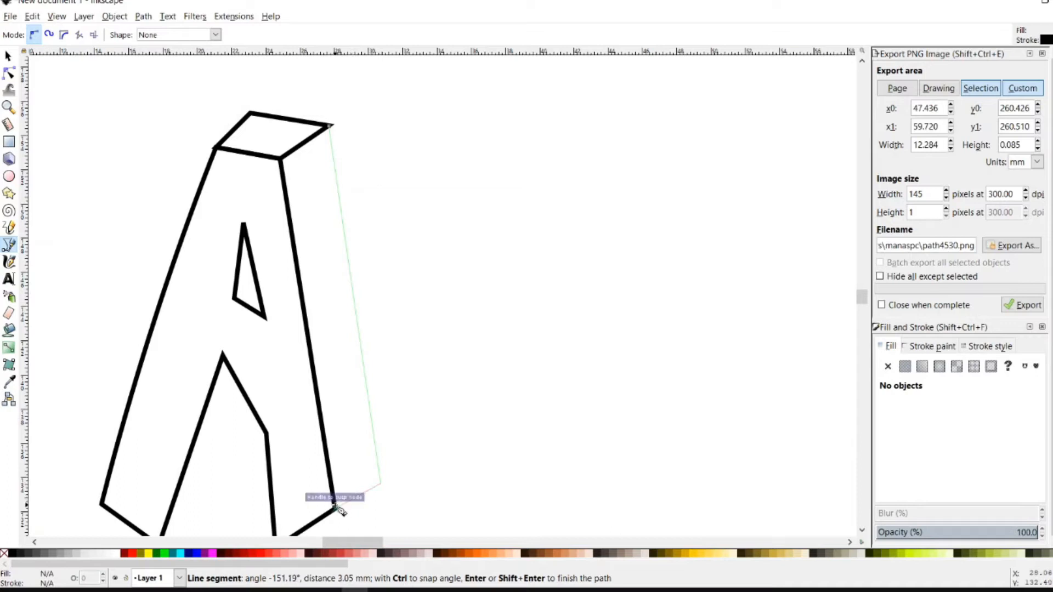
{"action": "left_click", "coordinate": [336, 508]}
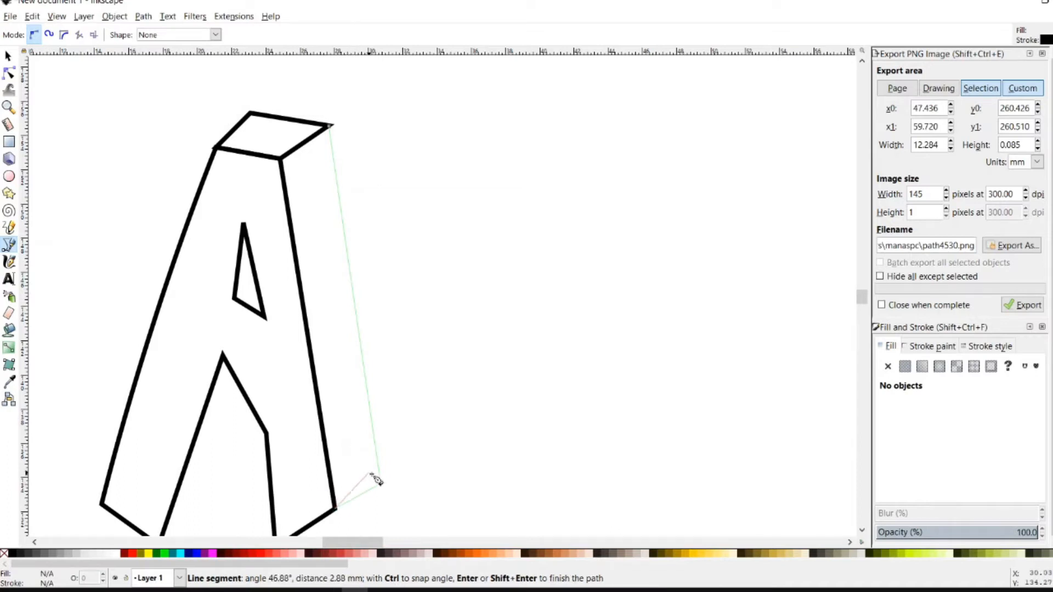
{"action": "left_click", "coordinate": [280, 160]}
{"action": "left_click", "coordinate": [329, 126]}
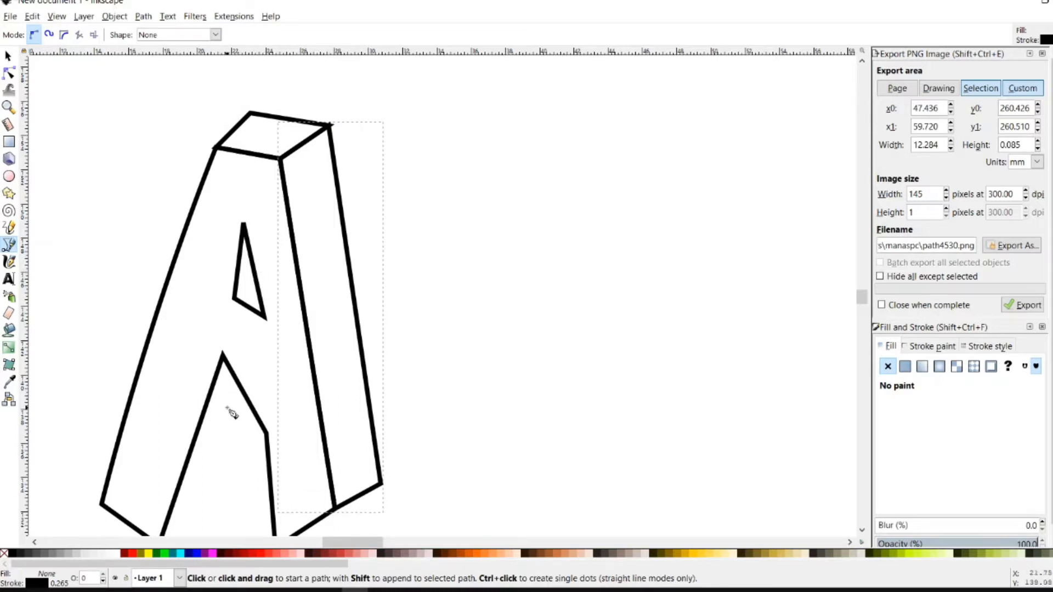
Draw a closed four-sided inner face in the notch between the A's legs
{"action": "left_click", "coordinate": [240, 394]}
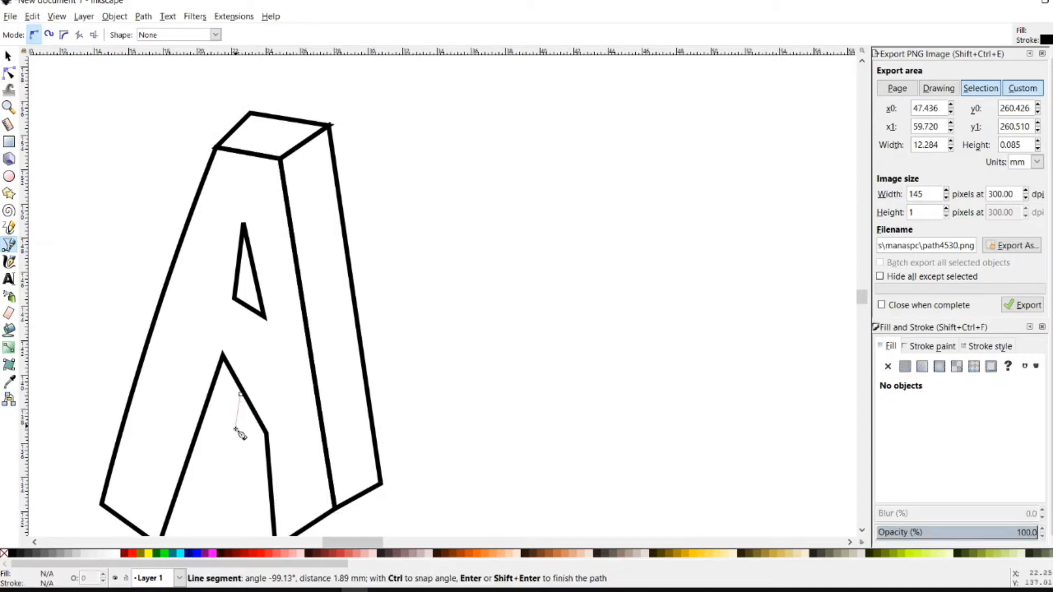
{"action": "left_click", "coordinate": [219, 519]}
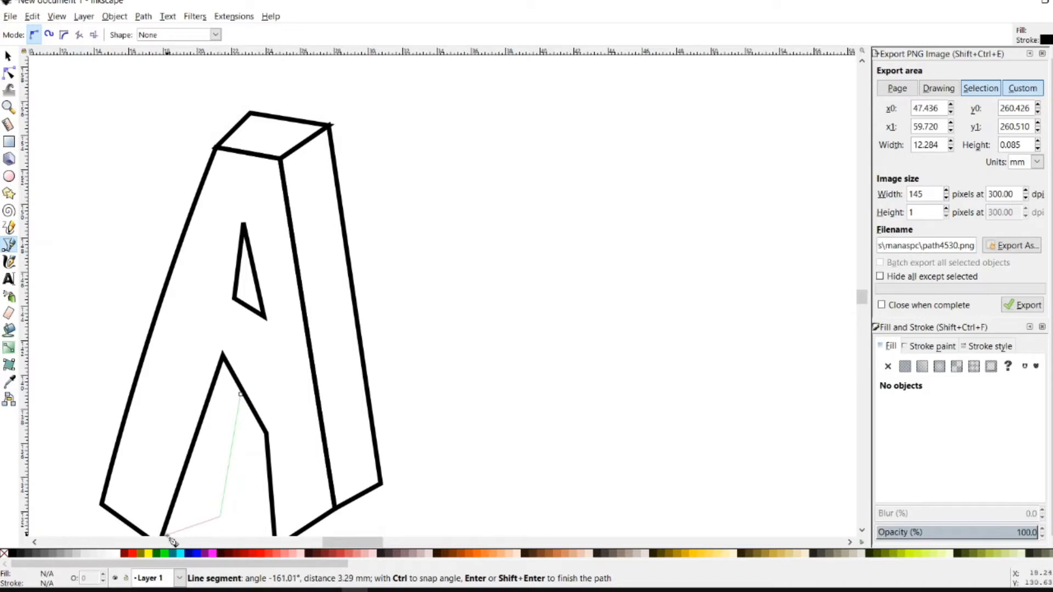
{"action": "scroll", "coordinate": [218, 475], "scroll_direction": "down", "scroll_amount": 1, "text": "ctrl"}
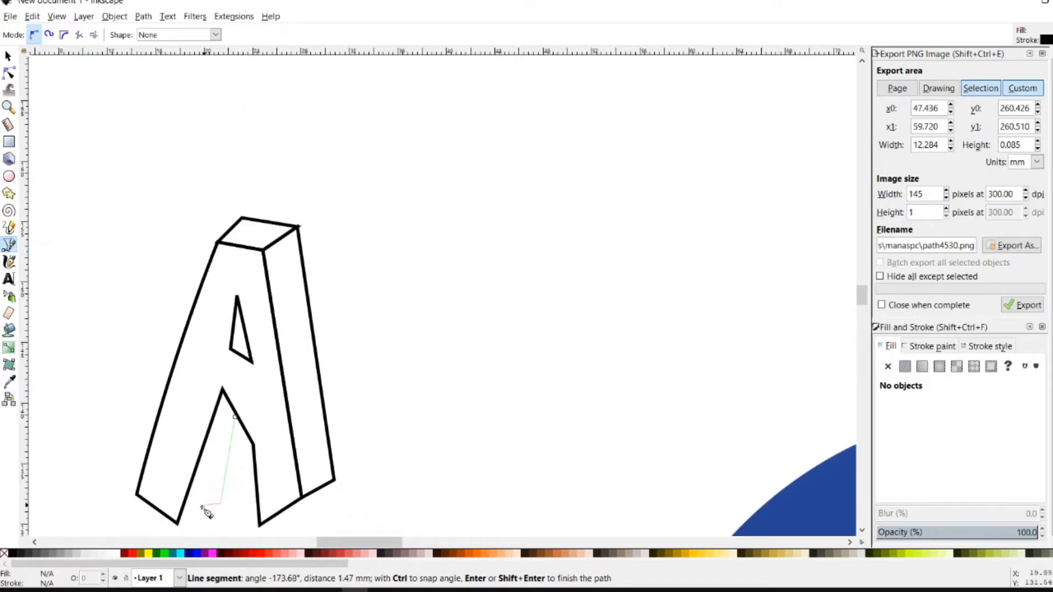
{"action": "left_click", "coordinate": [179, 523]}
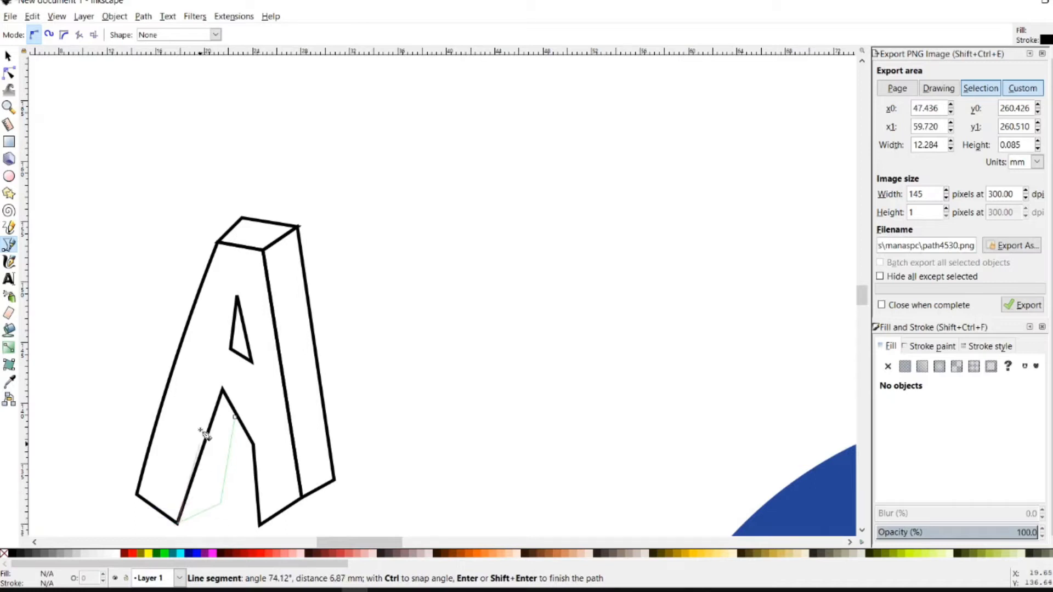
{"action": "left_click", "coordinate": [222, 391]}
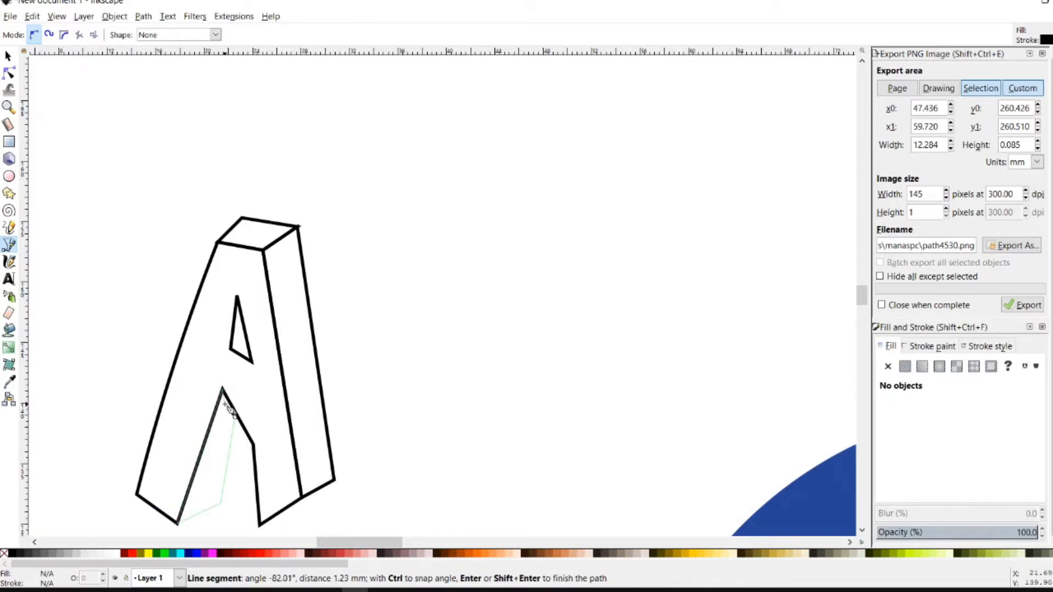
{"action": "left_click", "coordinate": [239, 421]}
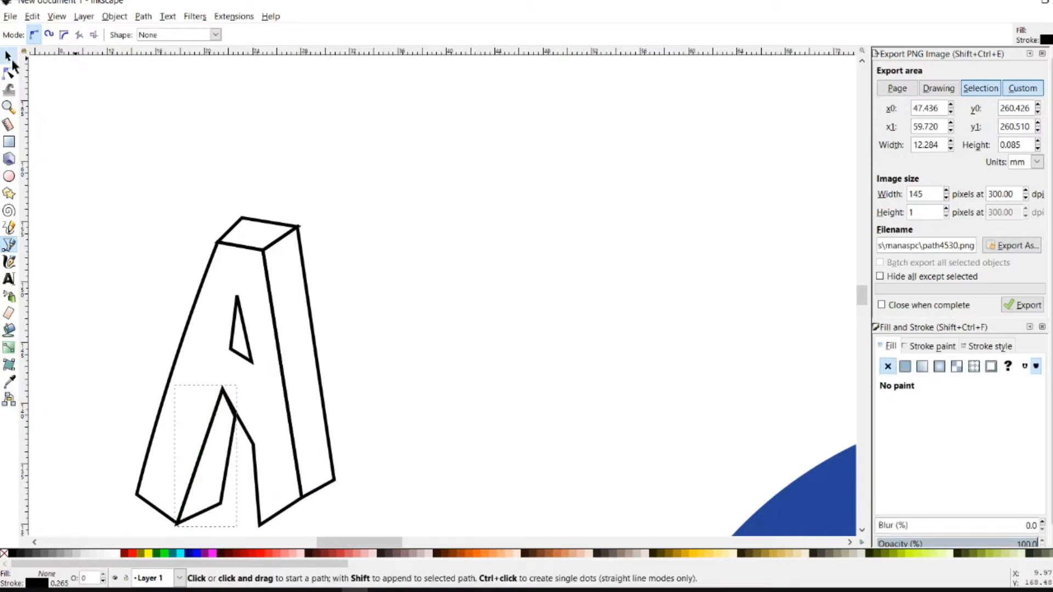
{"action": "left_click", "coordinate": [8, 73]}
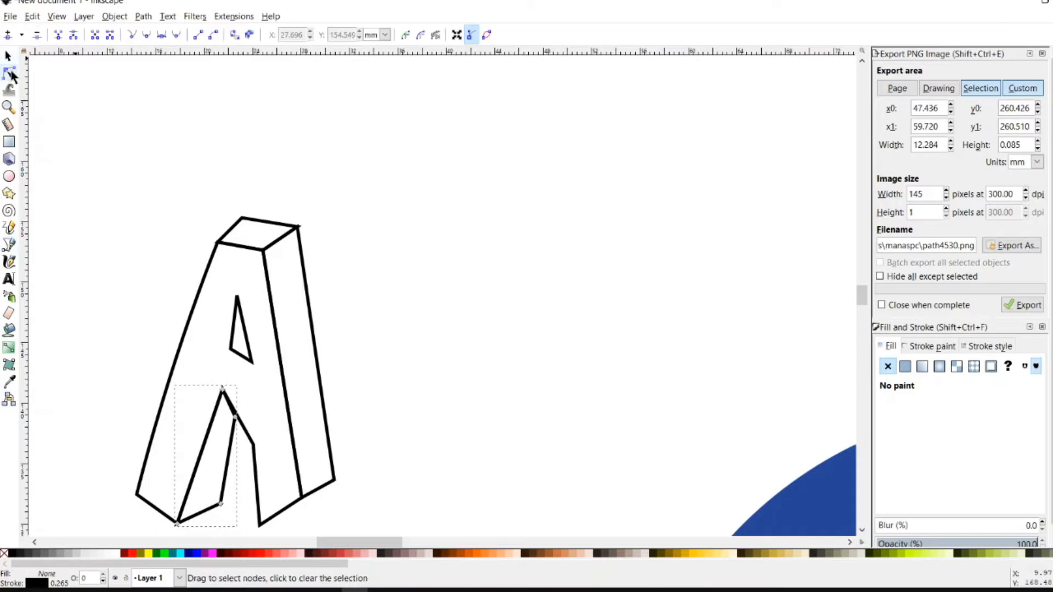
Pull the side face and A body bottom nodes down to meet at the letter's lower tip
{"action": "left_click", "coordinate": [308, 494]}
{"action": "left_click_drag", "start_coordinate": [303, 499], "coordinate": [305, 517]}
{"action": "left_click", "coordinate": [303, 501]}
{"action": "mouse_move", "coordinate": [303, 500]}
{"action": "left_mouse_down"}
{"action": "mouse_move", "coordinate": [308, 547]}
{"action": "mouse_move", "coordinate": [313, 514]}
{"action": "left_mouse_up"}
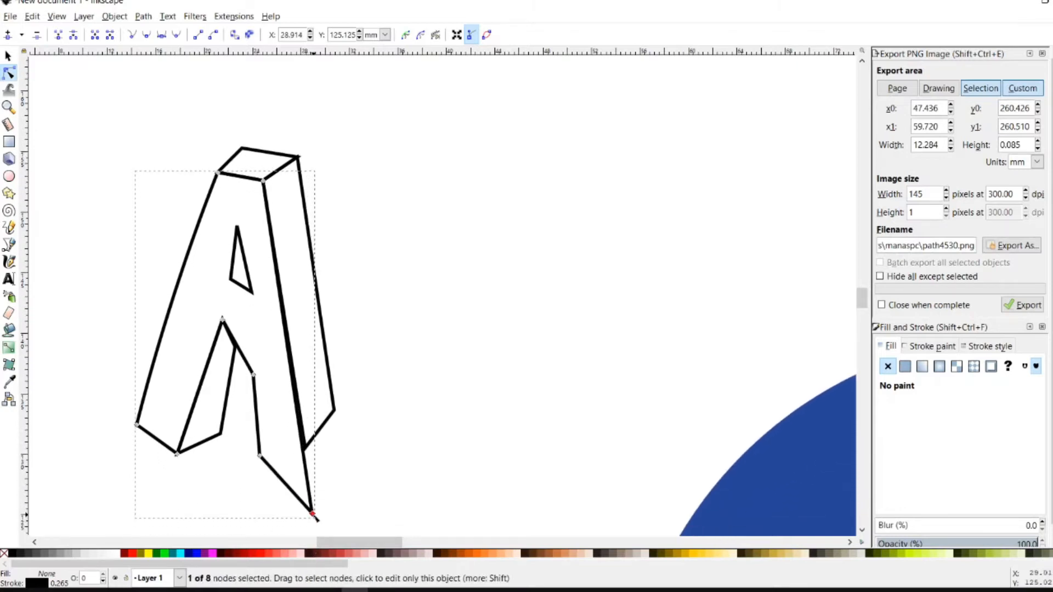
{"action": "left_click", "coordinate": [324, 425]}
{"action": "left_click_drag", "start_coordinate": [305, 449], "coordinate": [312, 514]}
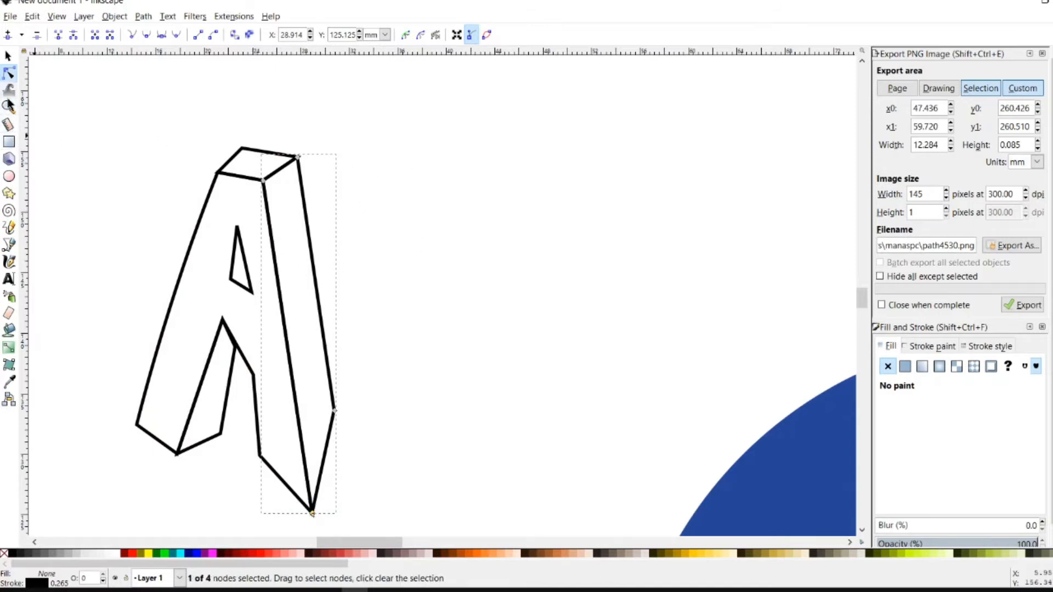
{"action": "left_click", "coordinate": [9, 261]}
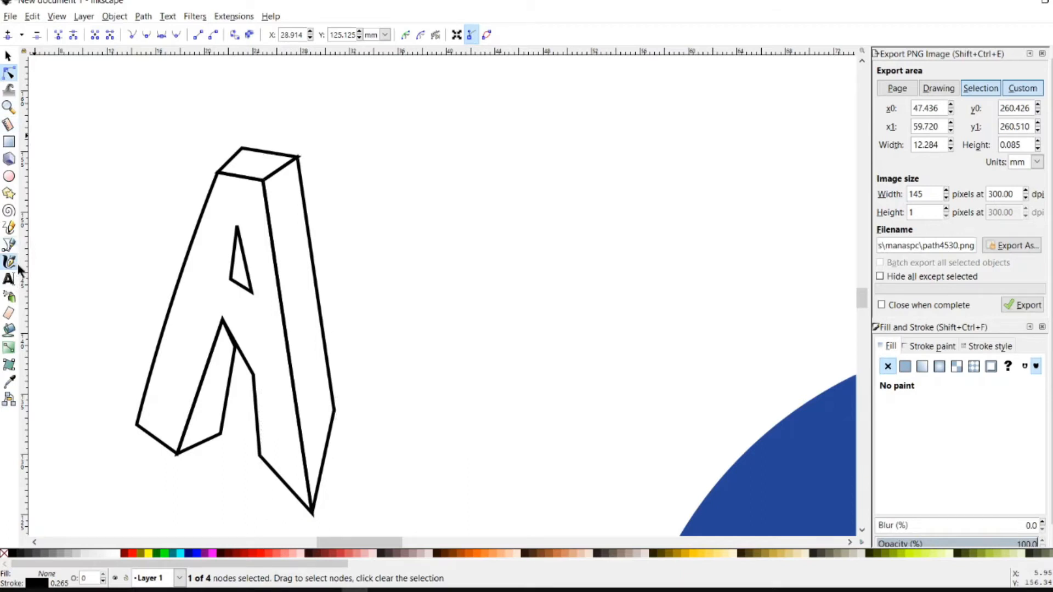
Discard a trial brush stroke and draw a thin closed sliver line right of the A
{"action": "mouse_move", "coordinate": [354, 146]}
{"action": "left_mouse_down"}
{"action": "mouse_move", "coordinate": [343, 188]}
{"action": "mouse_move", "coordinate": [360, 251]}
{"action": "mouse_move", "coordinate": [377, 261]}
{"action": "left_mouse_up"}
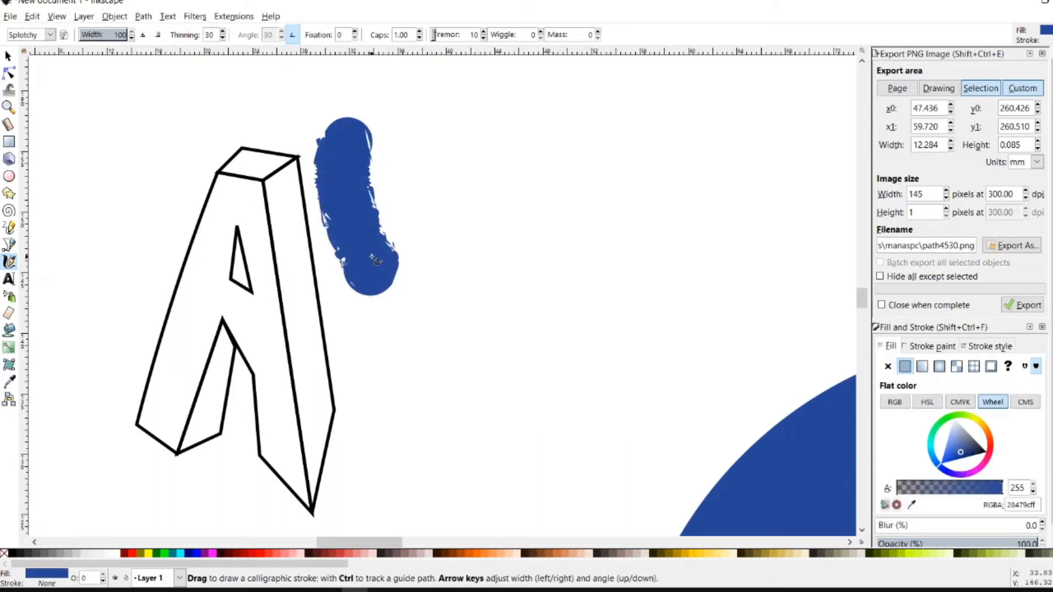
{"action": "key", "text": "ctrl+z"}
{"action": "left_click", "coordinate": [11, 247]}
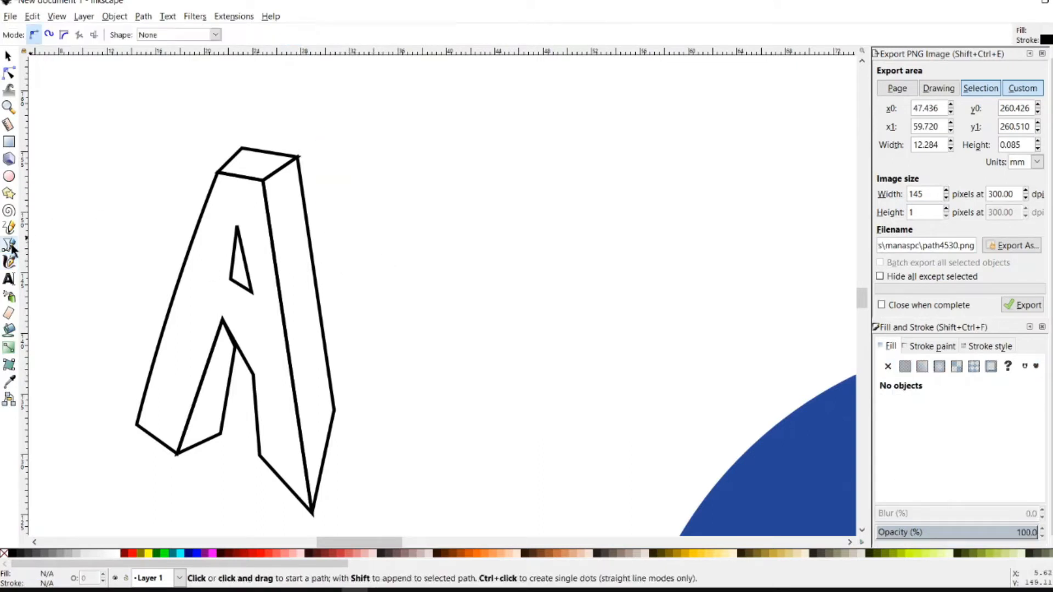
{"action": "left_click", "coordinate": [352, 161]}
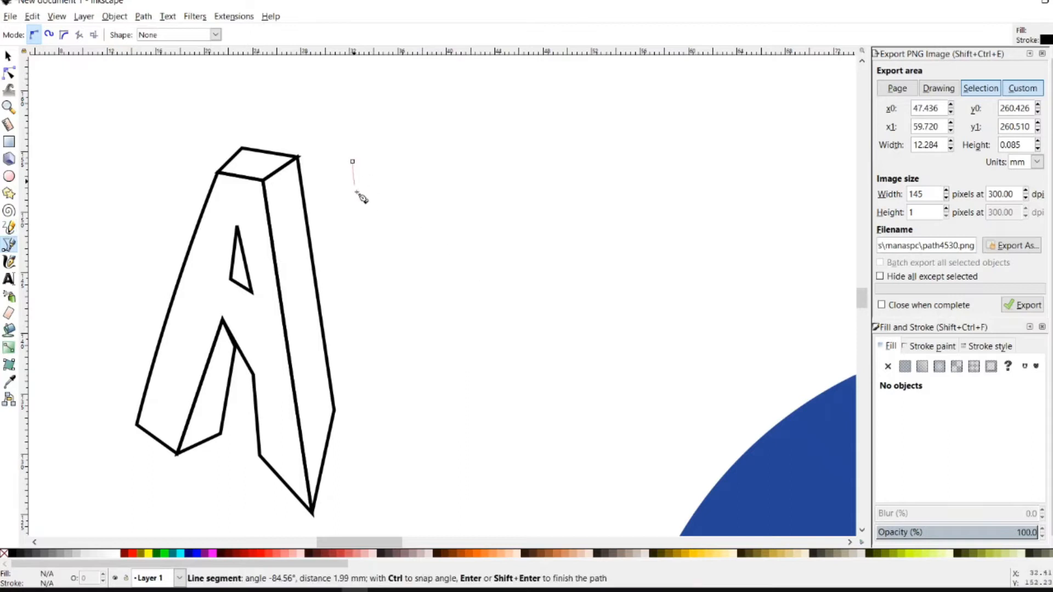
{"action": "left_click", "coordinate": [380, 458]}
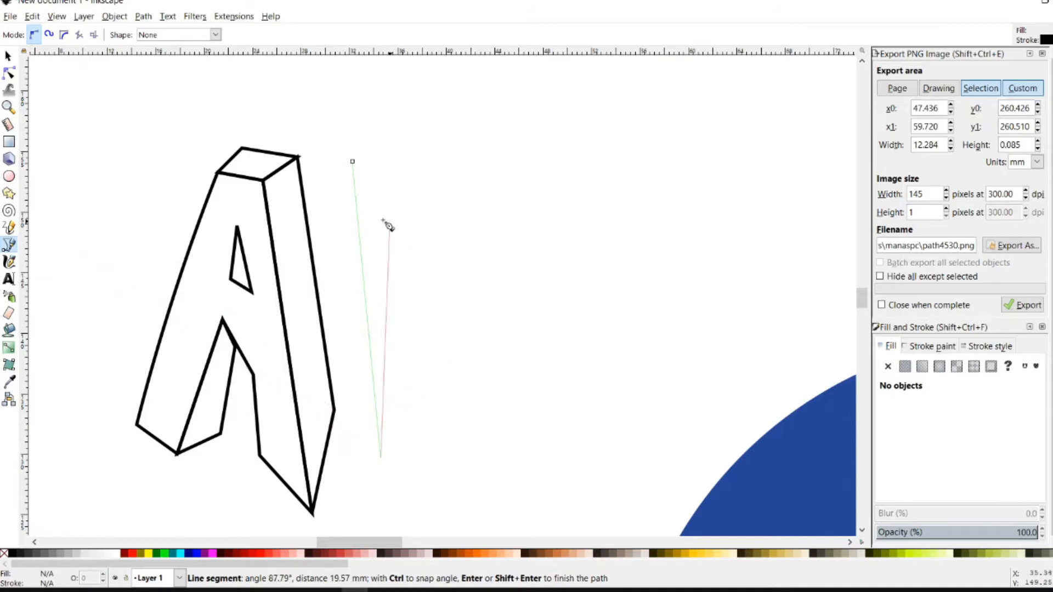
{"action": "left_click", "coordinate": [352, 162]}
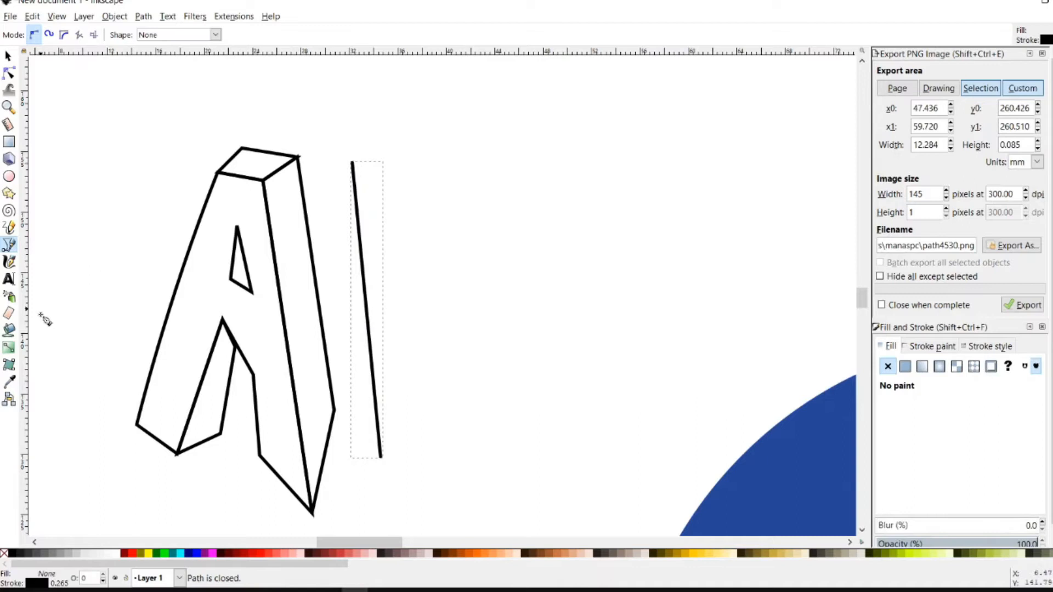
{"action": "left_click", "coordinate": [9, 227]}
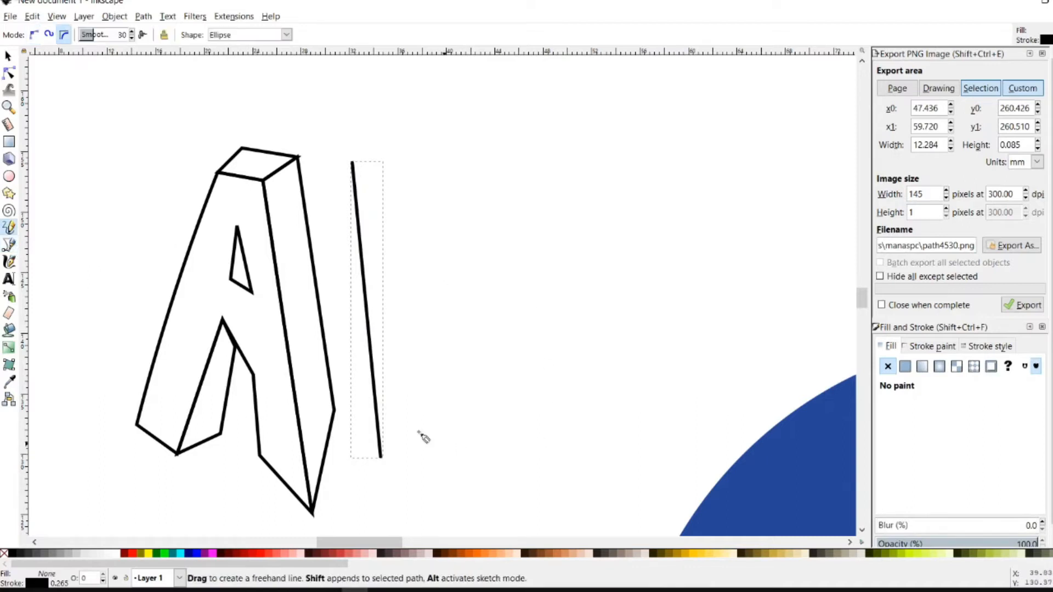
Sketch and undo trial freehand shapes for the E, switching the Pencil to Spiro mode
{"action": "left_click", "coordinate": [384, 457]}
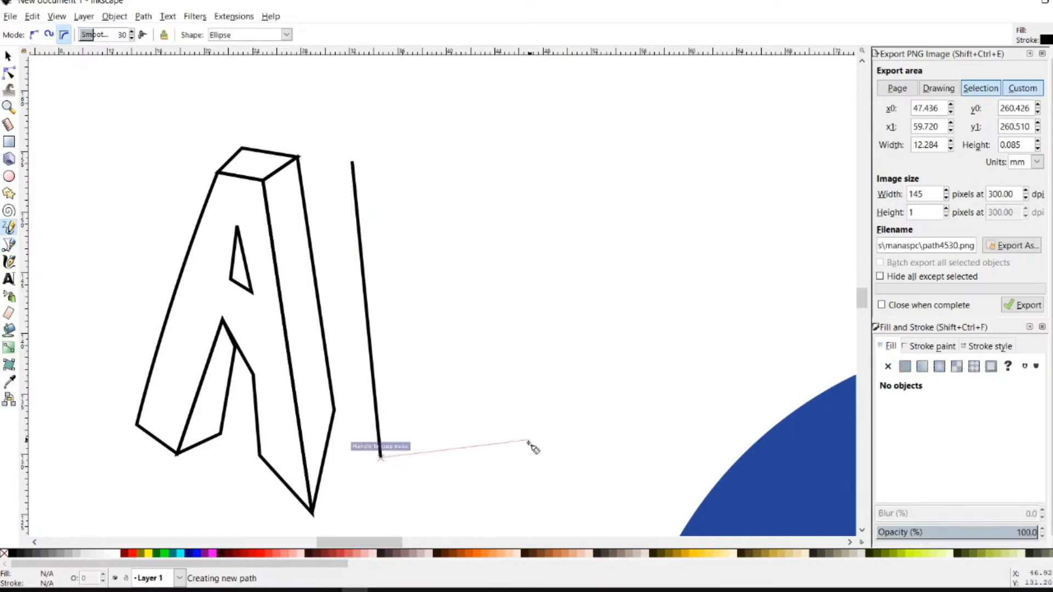
{"action": "left_click", "coordinate": [518, 447]}
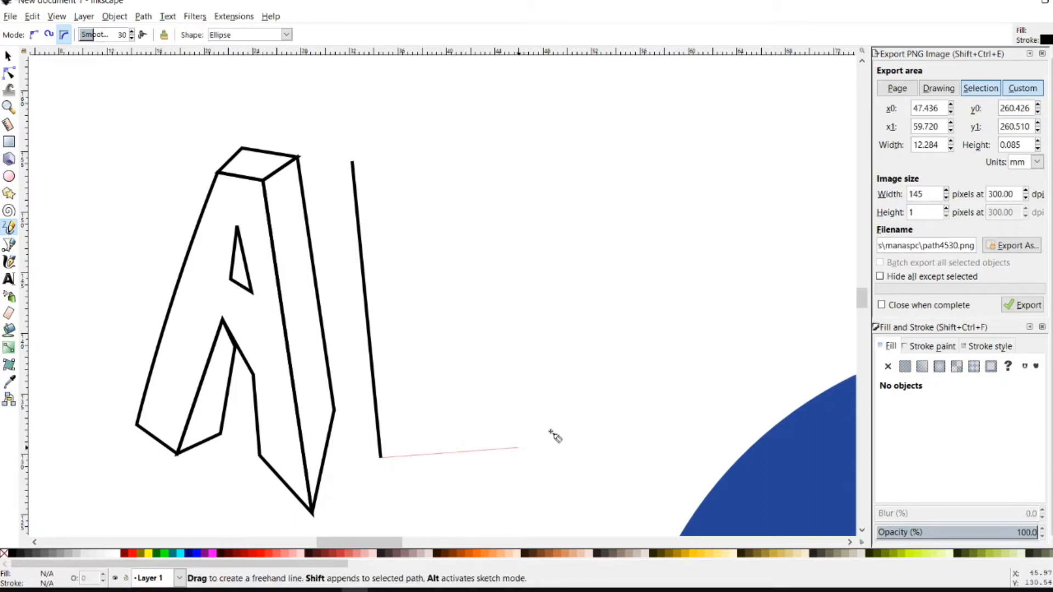
{"action": "key", "text": "Return"}
{"action": "left_click_drag", "start_coordinate": [453, 450], "coordinate": [453, 390]}
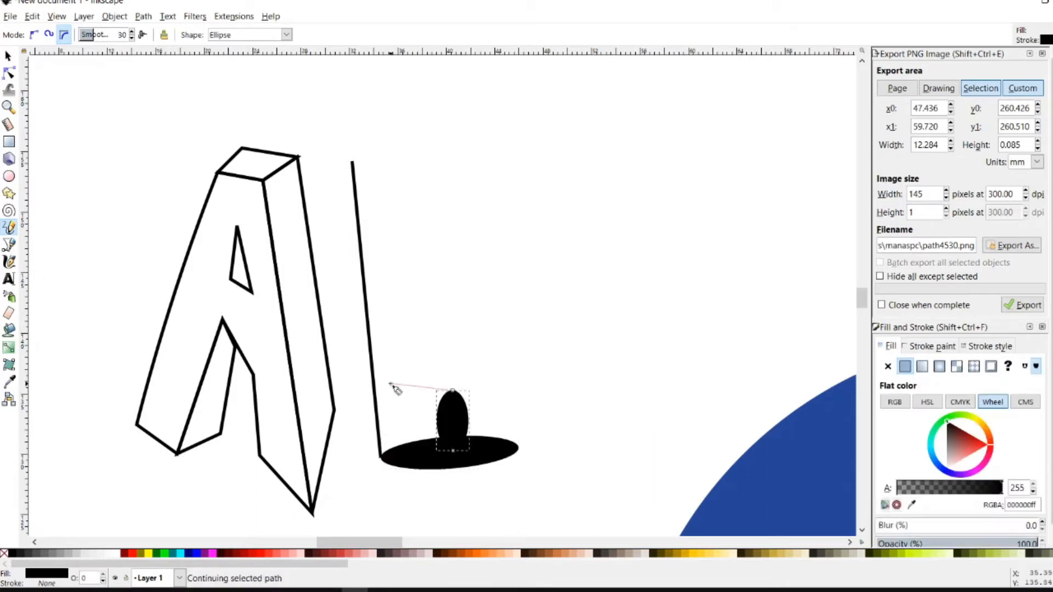
{"action": "key", "text": "ctrl+z"}
{"action": "key", "text": "ctrl+z"}
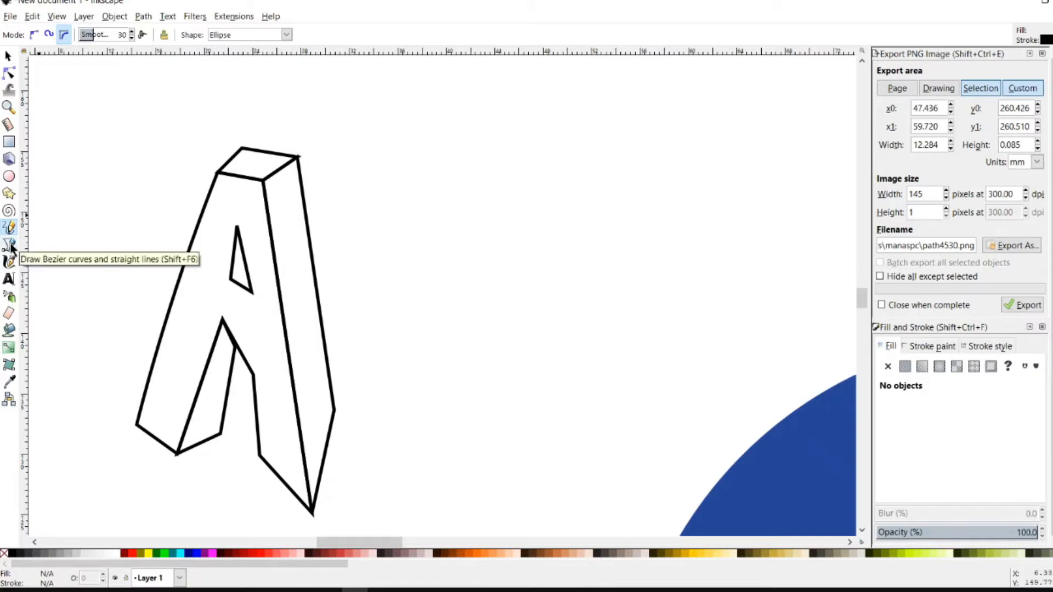
{"action": "left_click", "coordinate": [46, 36]}
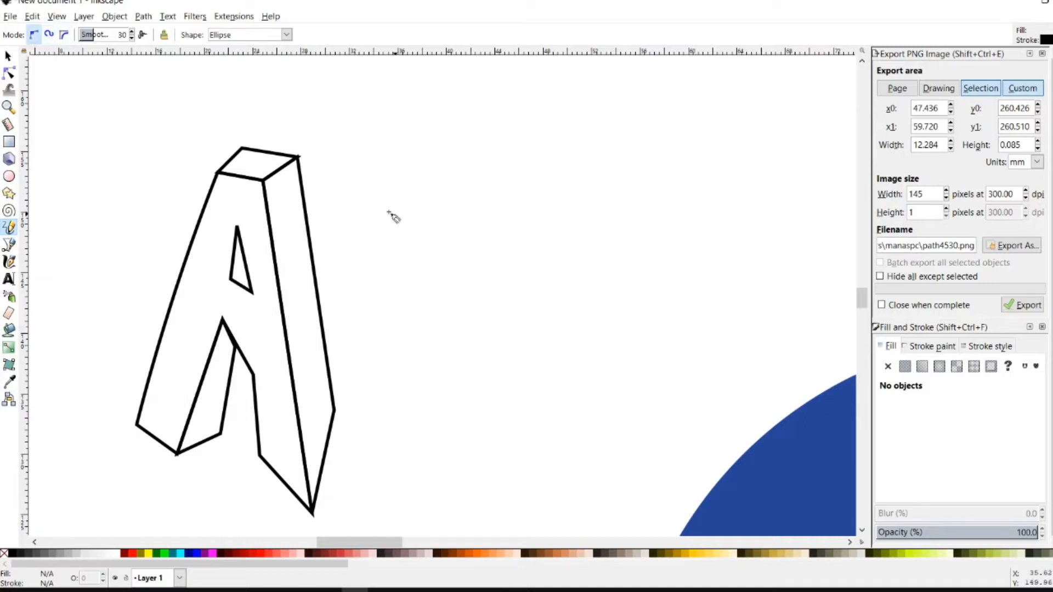
{"action": "mouse_move", "coordinate": [377, 188]}
{"action": "left_mouse_down"}
{"action": "mouse_move", "coordinate": [414, 281]}
{"action": "mouse_move", "coordinate": [418, 334]}
{"action": "mouse_move", "coordinate": [388, 377]}
{"action": "left_mouse_up"}
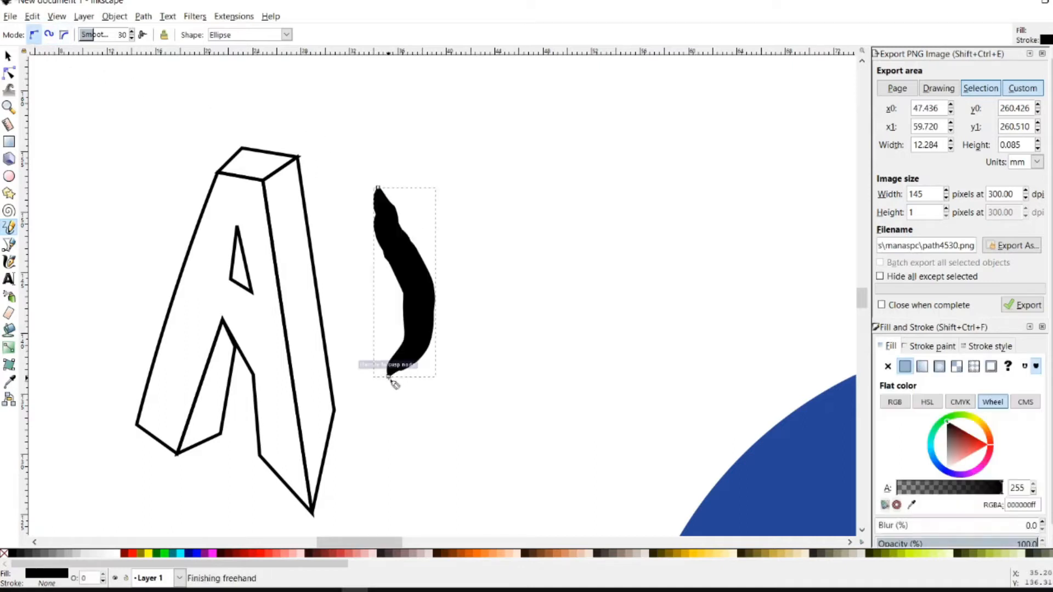
{"action": "key", "text": "ctrl+z"}
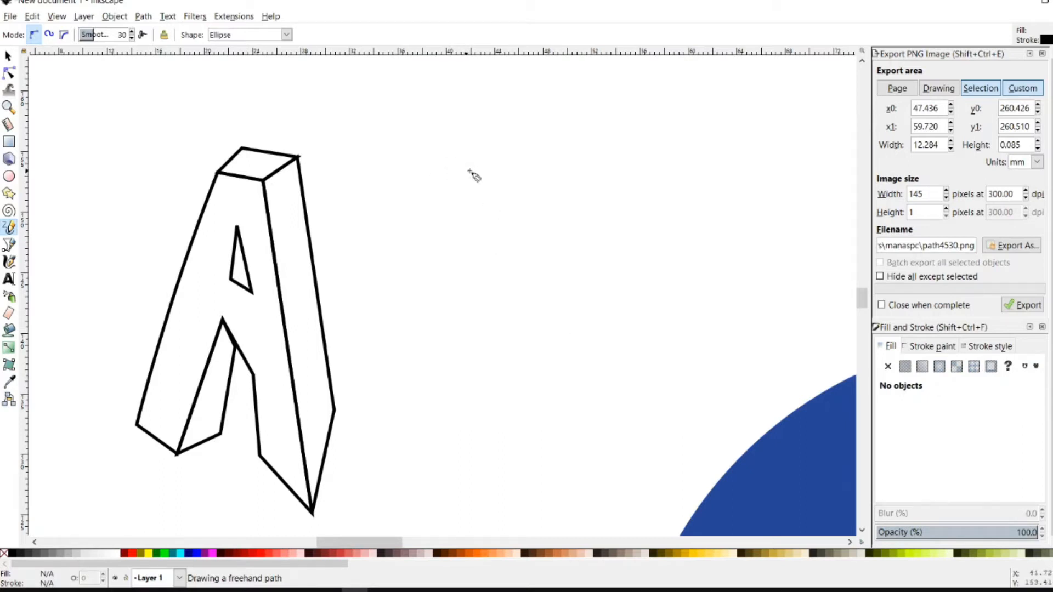
Set freehand smoothing to 62 and try C- and S-shaped strokes, undoing the rejects
{"action": "mouse_move", "coordinate": [475, 159]}
{"action": "left_mouse_down"}
{"action": "mouse_move", "coordinate": [371, 180]}
{"action": "mouse_move", "coordinate": [380, 436]}
{"action": "mouse_move", "coordinate": [392, 455]}
{"action": "mouse_move", "coordinate": [458, 465]}
{"action": "mouse_move", "coordinate": [550, 427]}
{"action": "left_mouse_up"}
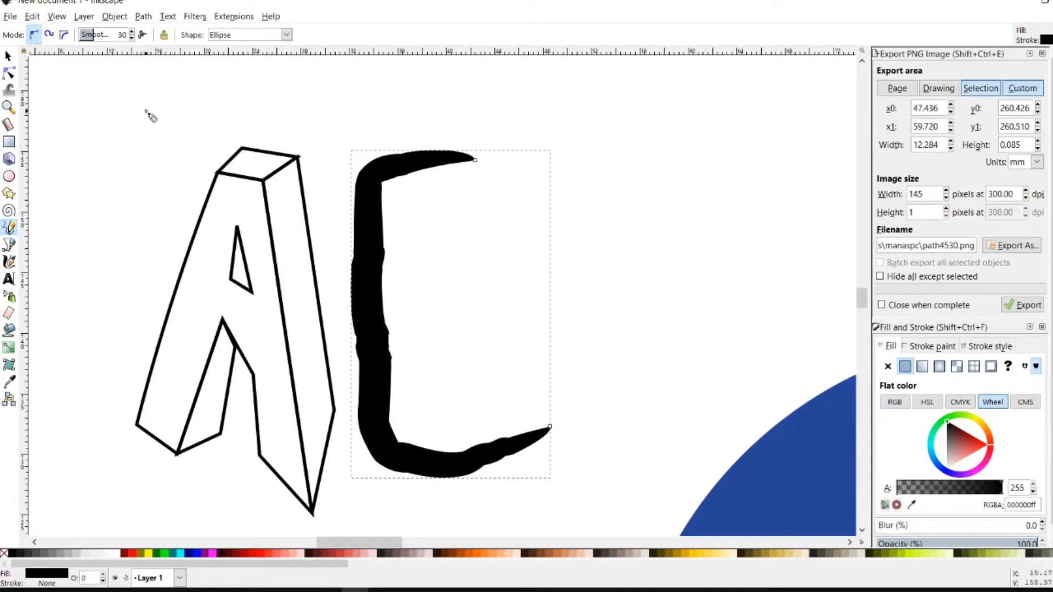
{"action": "left_click", "coordinate": [132, 36]}
{"action": "left_click_drag", "start_coordinate": [687, 131], "coordinate": [703, 277]}
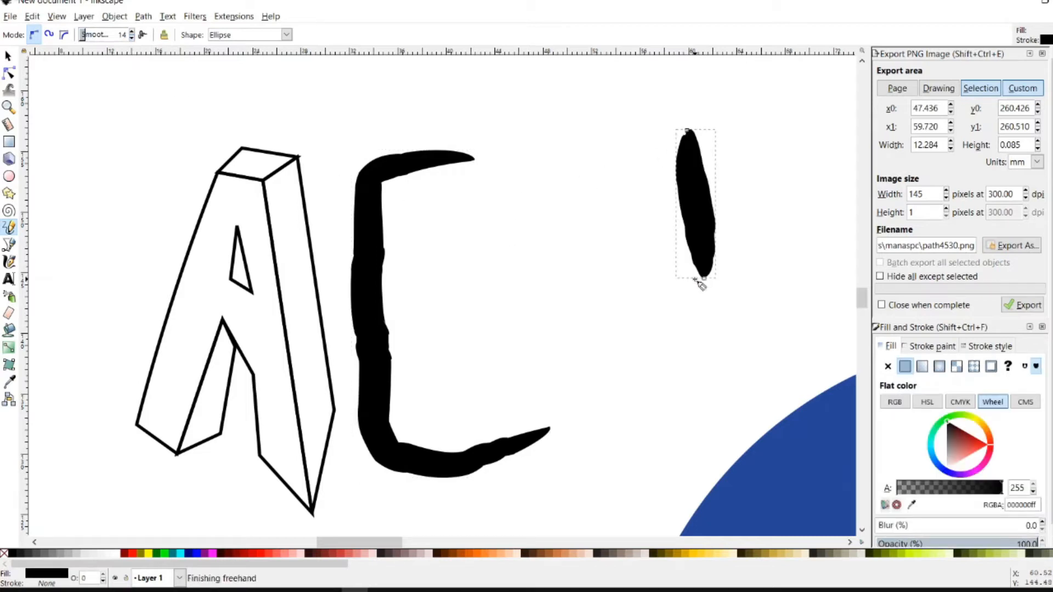
{"action": "key", "text": "ctrl+z"}
{"action": "key", "text": "ctrl+z"}
{"action": "mouse_move", "coordinate": [415, 110]}
{"action": "left_mouse_down"}
{"action": "mouse_move", "coordinate": [392, 135]}
{"action": "mouse_move", "coordinate": [519, 329]}
{"action": "left_mouse_up"}
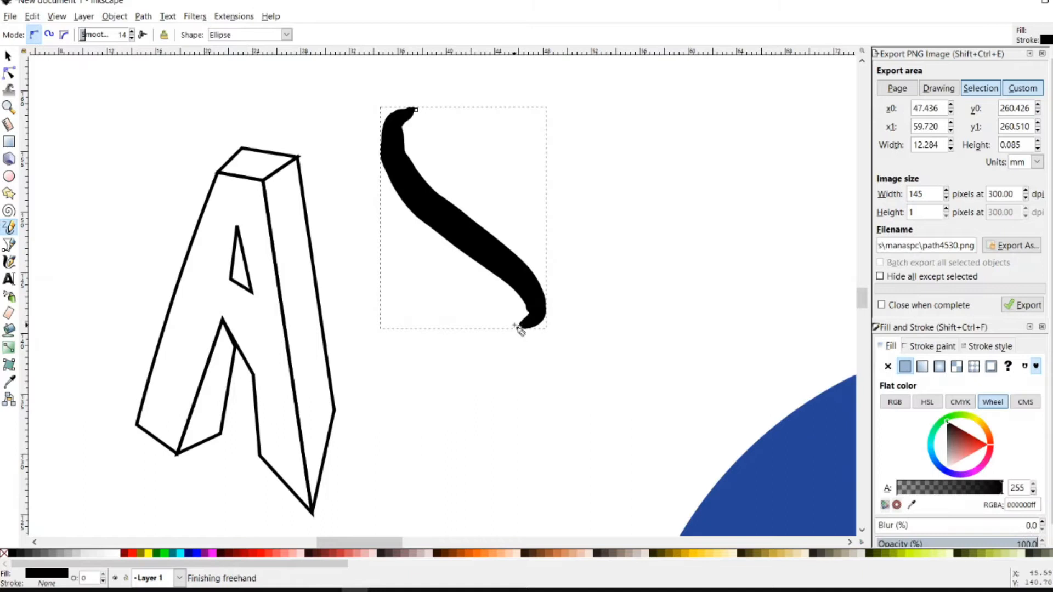
{"action": "key", "text": "ctrl+z"}
{"action": "scroll", "coordinate": [130, 34], "scroll_direction": "down", "scroll_amount": 2}
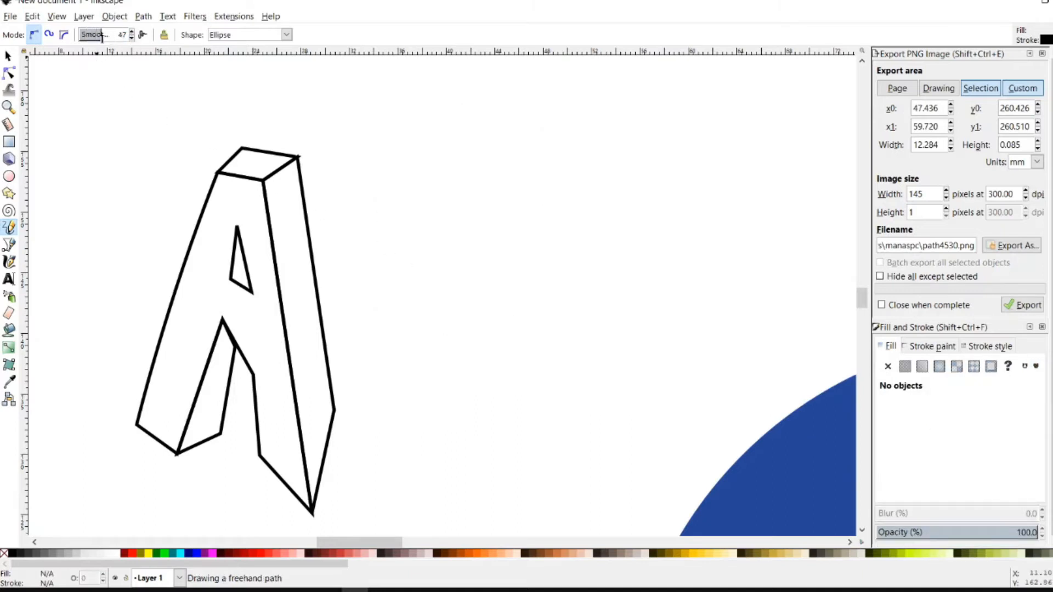
{"action": "mouse_move", "coordinate": [519, 153]}
{"action": "left_mouse_down"}
{"action": "mouse_move", "coordinate": [425, 205]}
{"action": "mouse_move", "coordinate": [513, 328]}
{"action": "mouse_move", "coordinate": [475, 360]}
{"action": "left_mouse_up"}
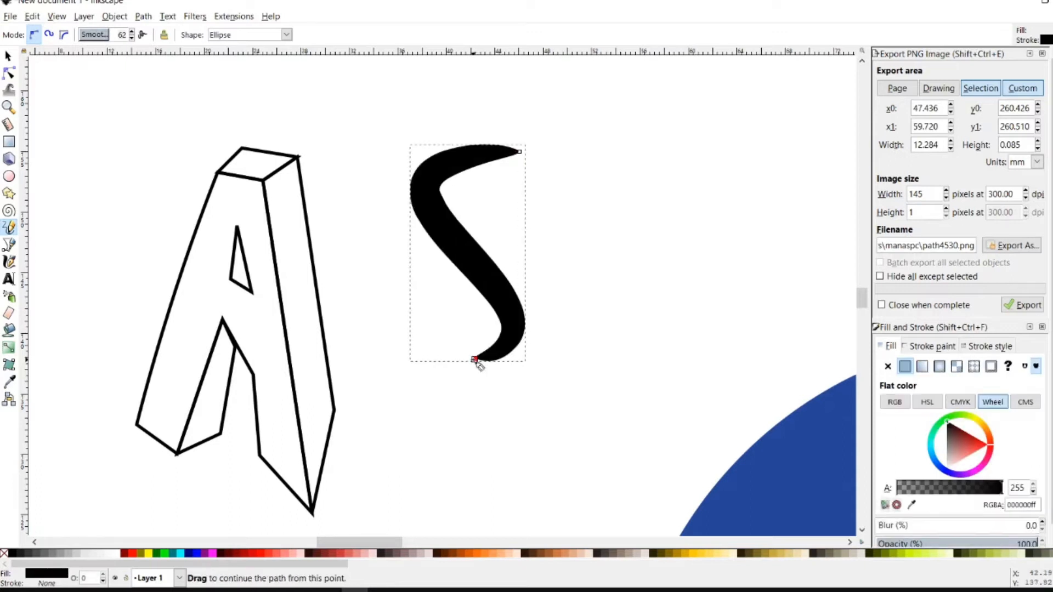
{"action": "key", "text": "ctrl+z"}
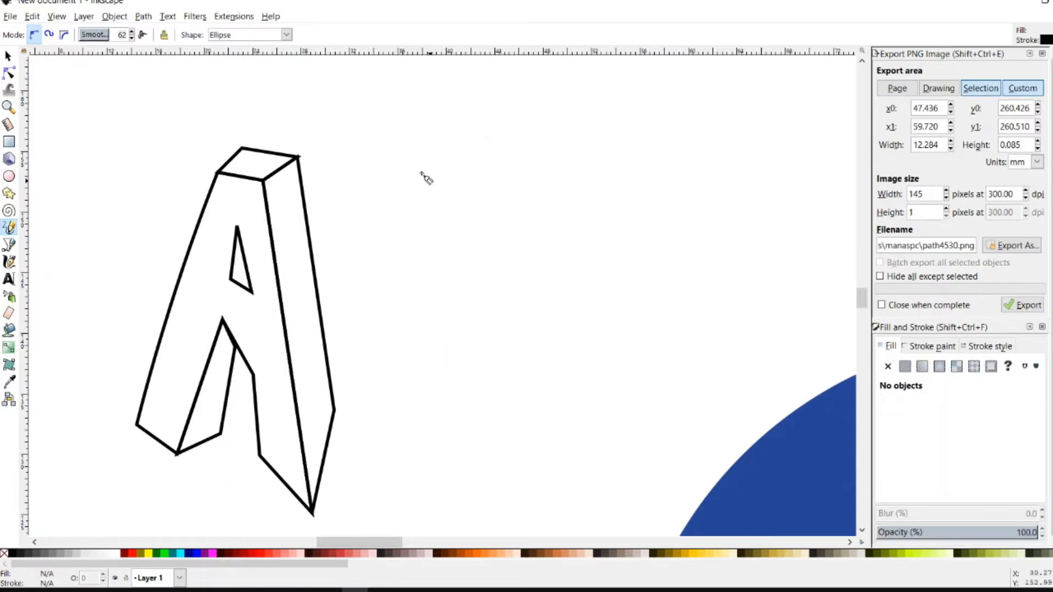
Draw a trial E back, middle bar and spine, then undo all three strokes
{"action": "mouse_move", "coordinate": [560, 143]}
{"action": "left_mouse_down"}
{"action": "mouse_move", "coordinate": [468, 145]}
{"action": "mouse_move", "coordinate": [401, 226]}
{"action": "mouse_move", "coordinate": [455, 439]}
{"action": "mouse_move", "coordinate": [600, 407]}
{"action": "left_mouse_up"}
{"action": "mouse_move", "coordinate": [414, 296]}
{"action": "left_mouse_down"}
{"action": "mouse_move", "coordinate": [489, 289]}
{"action": "mouse_move", "coordinate": [504, 276]}
{"action": "left_mouse_up"}
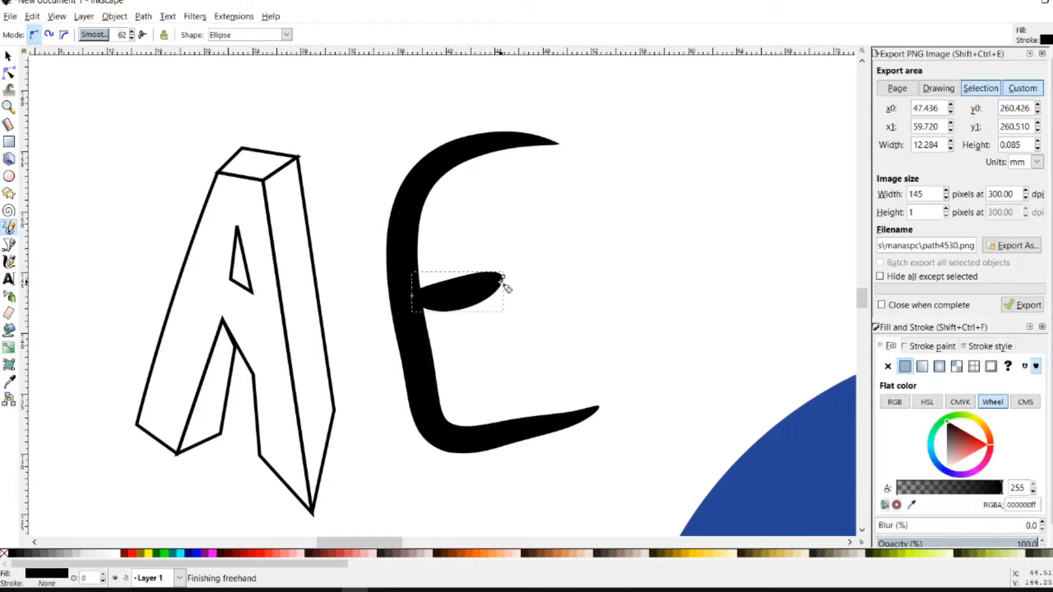
{"action": "mouse_move", "coordinate": [460, 162]}
{"action": "left_mouse_down"}
{"action": "mouse_move", "coordinate": [446, 197]}
{"action": "mouse_move", "coordinate": [444, 255]}
{"action": "mouse_move", "coordinate": [483, 421]}
{"action": "left_mouse_up"}
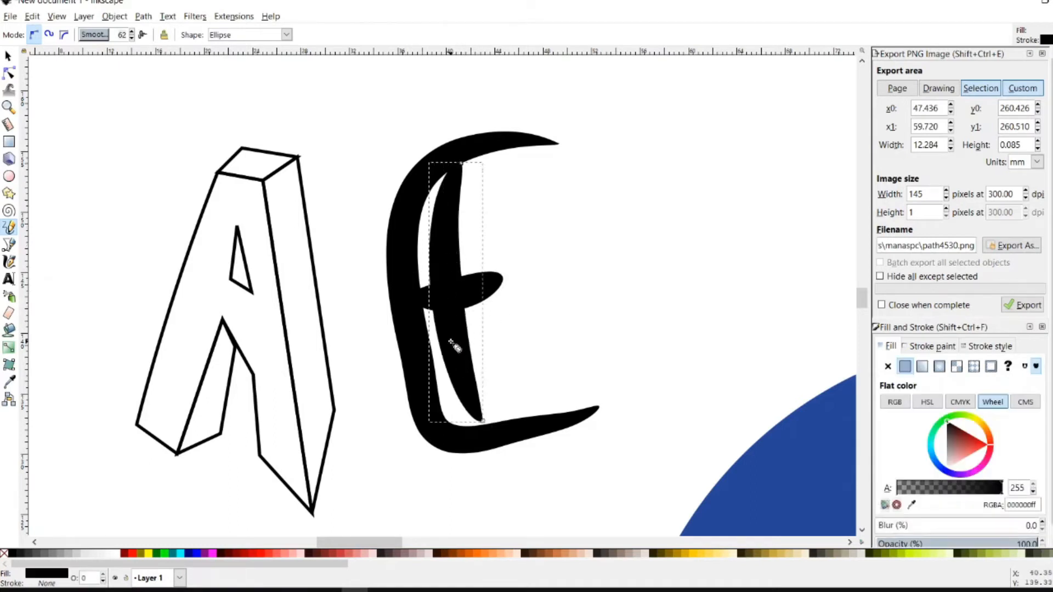
{"action": "key", "text": "ctrl+z"}
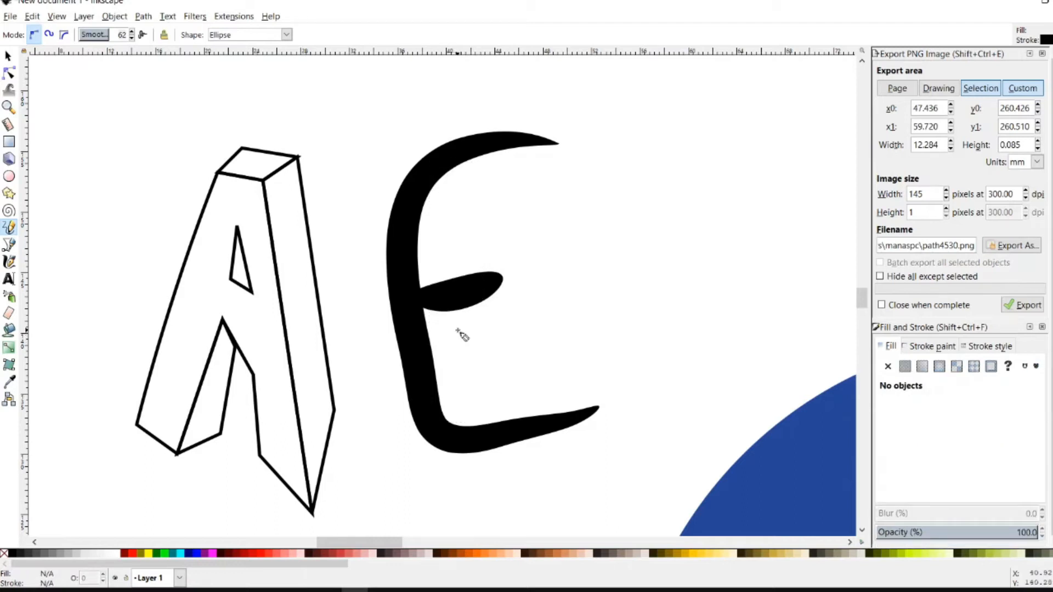
{"action": "key", "text": "ctrl+z"}
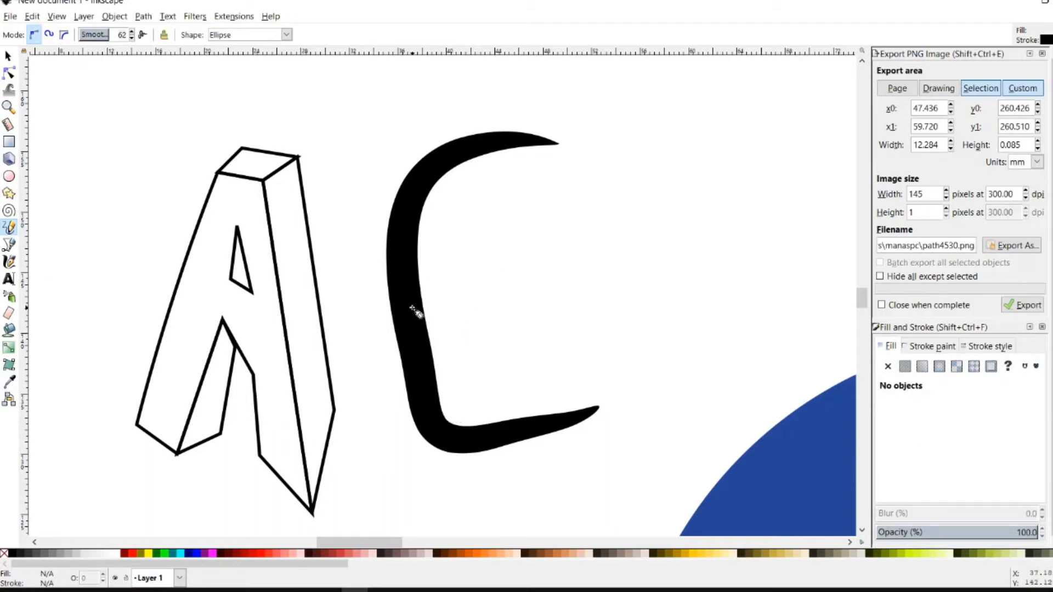
{"action": "key", "text": "ctrl+z"}
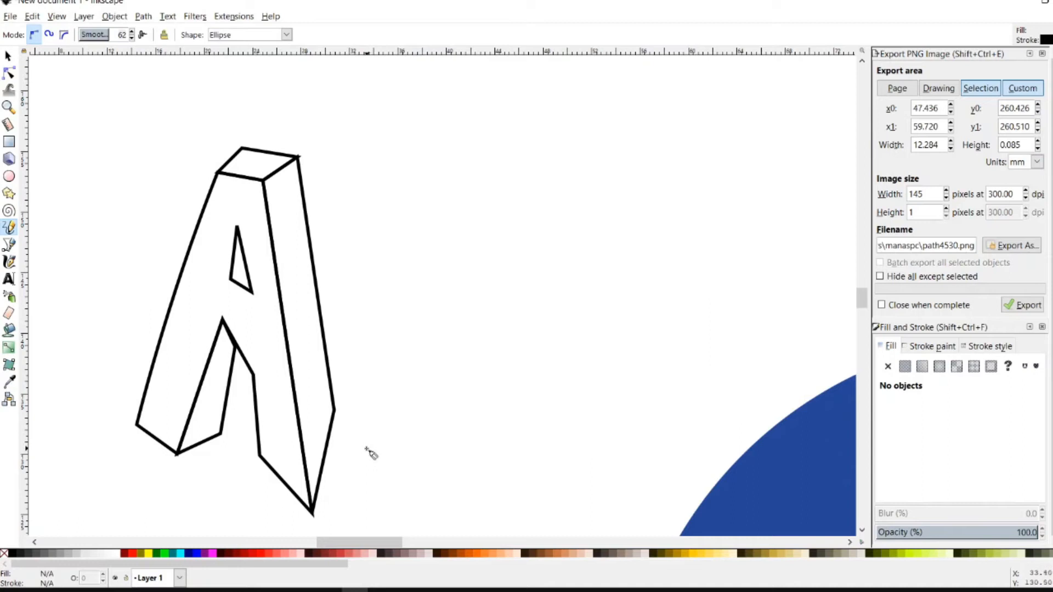
{"action": "mouse_move", "coordinate": [352, 485]}
{"action": "left_mouse_down"}
{"action": "mouse_move", "coordinate": [380, 465]}
{"action": "mouse_move", "coordinate": [406, 398]}
{"action": "mouse_move", "coordinate": [426, 384]}
{"action": "mouse_move", "coordinate": [426, 338]}
{"action": "mouse_move", "coordinate": [444, 312]}
{"action": "mouse_move", "coordinate": [483, 317]}
{"action": "mouse_move", "coordinate": [491, 295]}
{"action": "mouse_move", "coordinate": [477, 241]}
{"action": "mouse_move", "coordinate": [486, 216]}
{"action": "mouse_move", "coordinate": [573, 157]}
{"action": "left_mouse_up"}
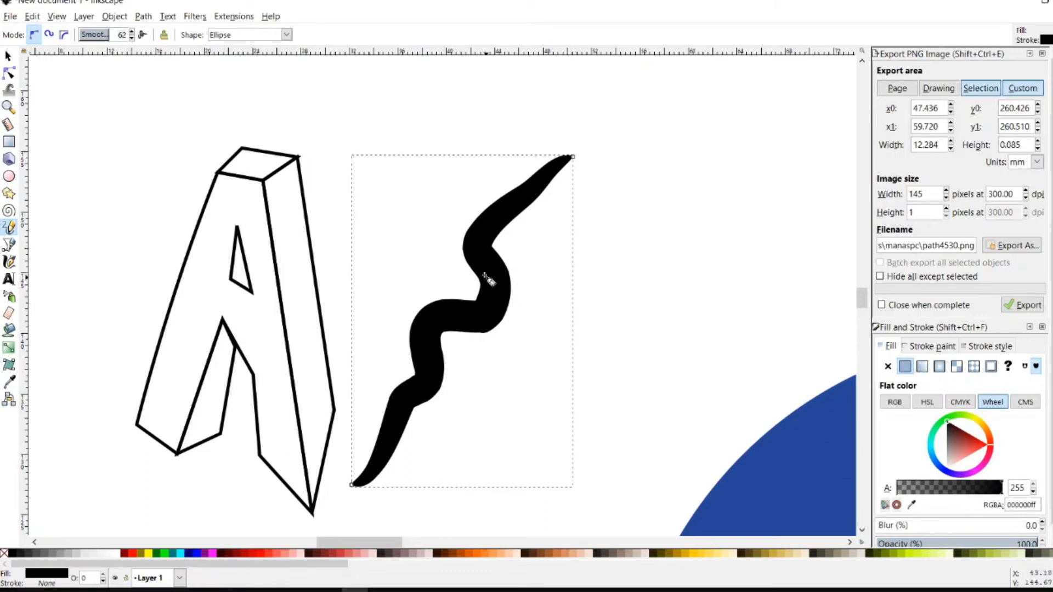
{"action": "mouse_move", "coordinate": [463, 249]}
{"action": "left_mouse_down"}
{"action": "mouse_move", "coordinate": [431, 230]}
{"action": "mouse_move", "coordinate": [437, 205]}
{"action": "left_mouse_up"}
{"action": "mouse_move", "coordinate": [447, 190]}
{"action": "left_mouse_down"}
{"action": "mouse_move", "coordinate": [486, 164]}
{"action": "mouse_move", "coordinate": [493, 135]}
{"action": "left_mouse_up"}
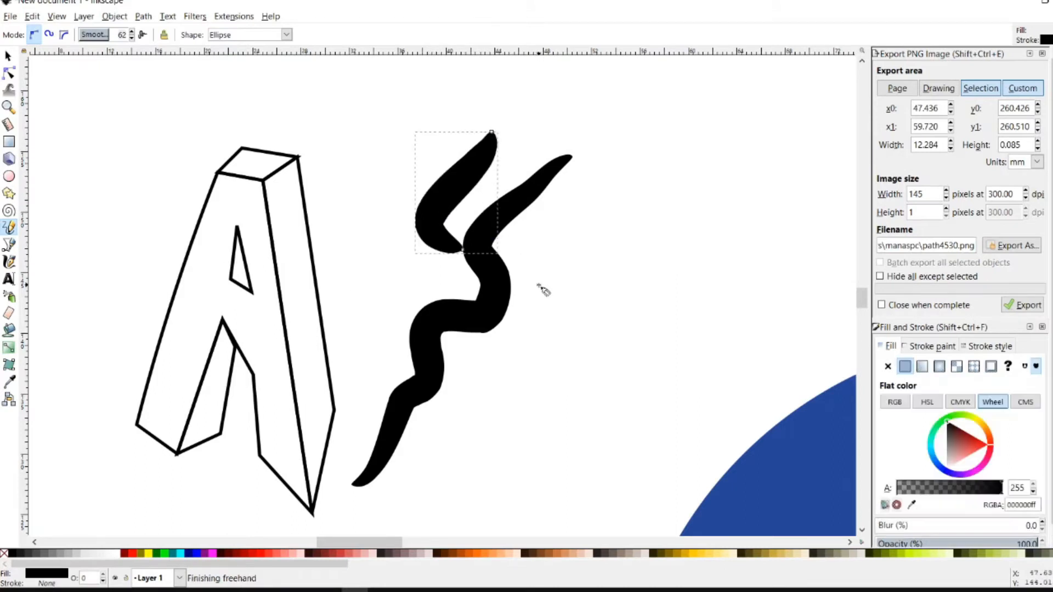
{"action": "mouse_move", "coordinate": [505, 271]}
{"action": "left_mouse_down"}
{"action": "mouse_move", "coordinate": [527, 272]}
{"action": "mouse_move", "coordinate": [610, 206]}
{"action": "left_mouse_up"}
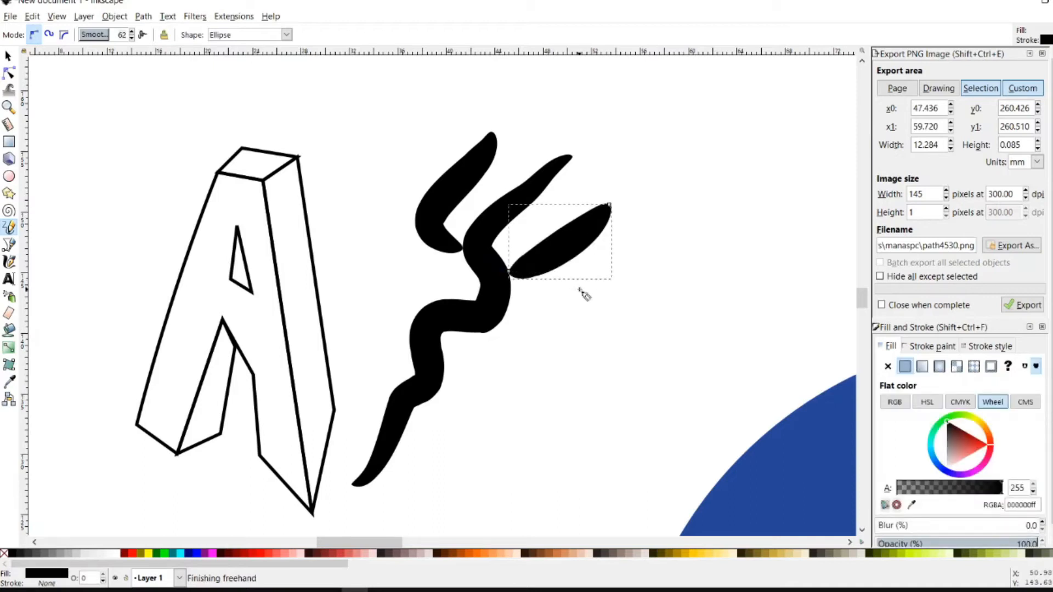
{"action": "key", "text": "ctrl+z"}
{"action": "key", "text": "ctrl+z"}
{"action": "key", "text": "ctrl+z"}
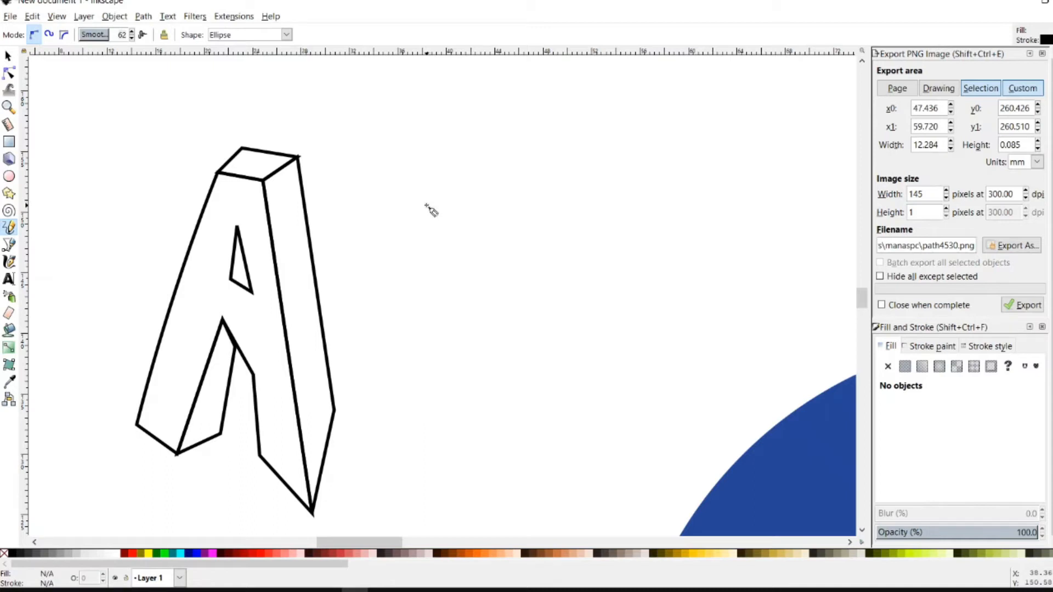
Draw the E's curving stem-and-base stroke, its middle bar and a curled top
{"action": "mouse_move", "coordinate": [427, 199]}
{"action": "left_mouse_down"}
{"action": "mouse_move", "coordinate": [405, 201]}
{"action": "mouse_move", "coordinate": [398, 217]}
{"action": "mouse_move", "coordinate": [423, 237]}
{"action": "mouse_move", "coordinate": [442, 219]}
{"action": "mouse_move", "coordinate": [439, 204]}
{"action": "mouse_move", "coordinate": [421, 205]}
{"action": "mouse_move", "coordinate": [396, 361]}
{"action": "mouse_move", "coordinate": [404, 431]}
{"action": "mouse_move", "coordinate": [430, 446]}
{"action": "mouse_move", "coordinate": [548, 385]}
{"action": "left_mouse_up"}
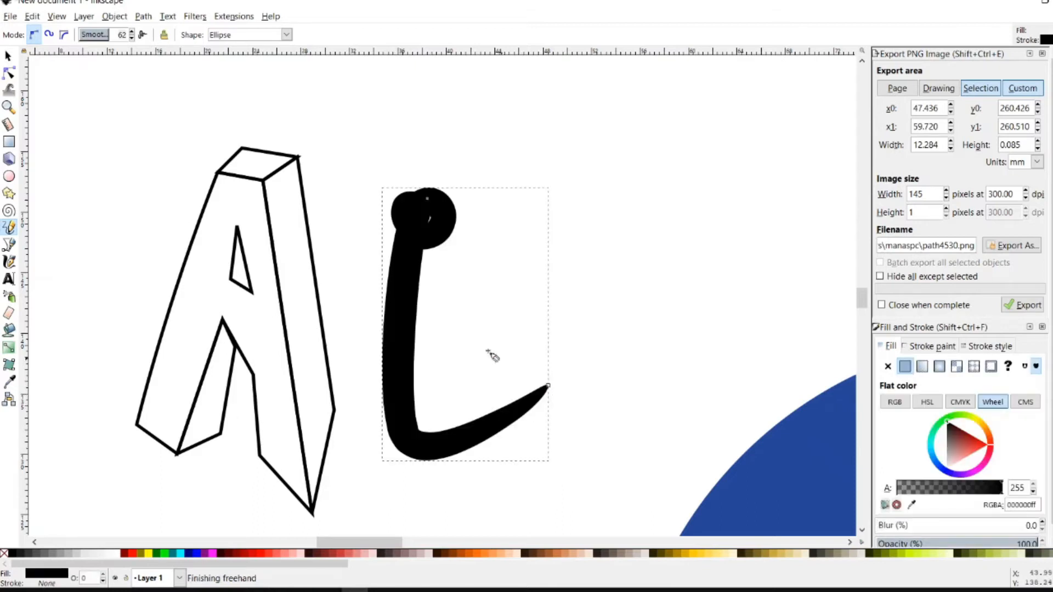
{"action": "mouse_move", "coordinate": [412, 336]}
{"action": "left_mouse_down"}
{"action": "mouse_move", "coordinate": [462, 323]}
{"action": "mouse_move", "coordinate": [491, 302]}
{"action": "left_mouse_up"}
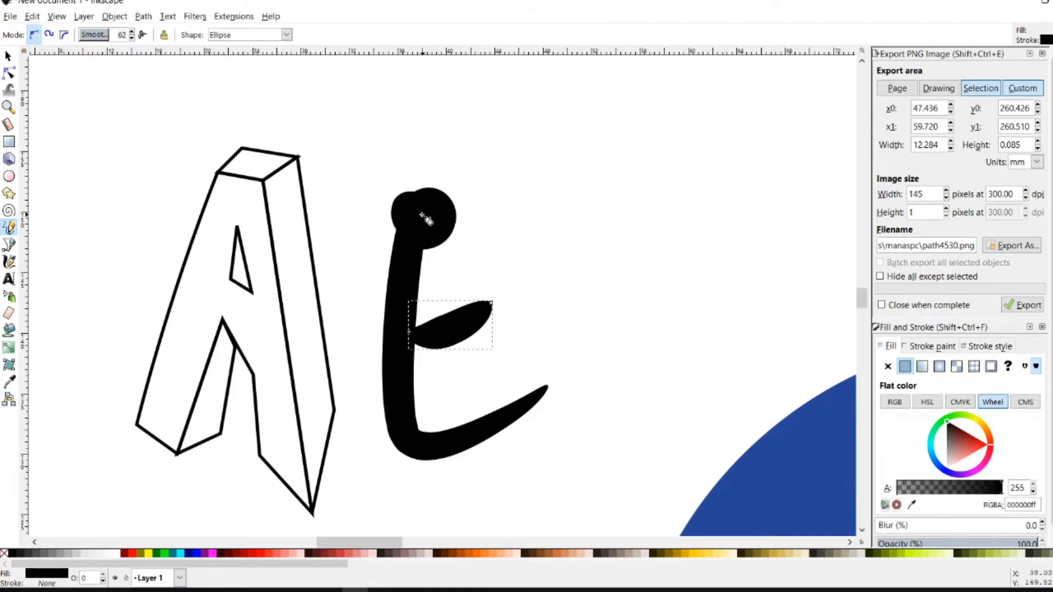
{"action": "mouse_move", "coordinate": [470, 199]}
{"action": "left_mouse_down"}
{"action": "mouse_move", "coordinate": [471, 240]}
{"action": "mouse_move", "coordinate": [490, 244]}
{"action": "mouse_move", "coordinate": [528, 224]}
{"action": "mouse_move", "coordinate": [537, 194]}
{"action": "mouse_move", "coordinate": [514, 187]}
{"action": "mouse_move", "coordinate": [470, 204]}
{"action": "left_mouse_up"}
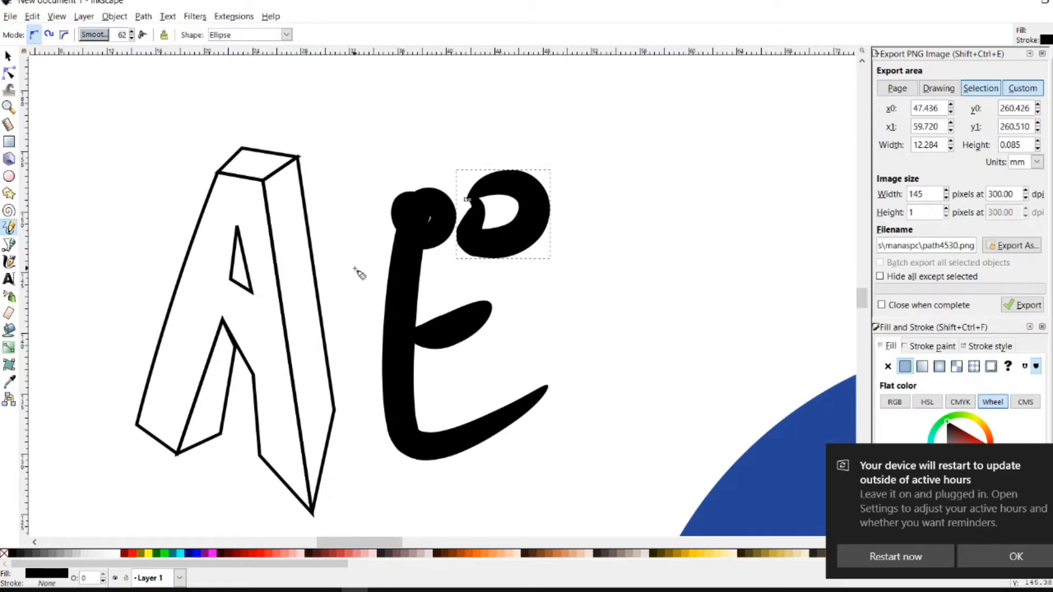
Select the three strokes of the brushed E and move them up and right, away from the A
{"action": "left_click", "coordinate": [8, 55]}
{"action": "left_click_drag", "start_coordinate": [357, 142], "coordinate": [600, 481]}
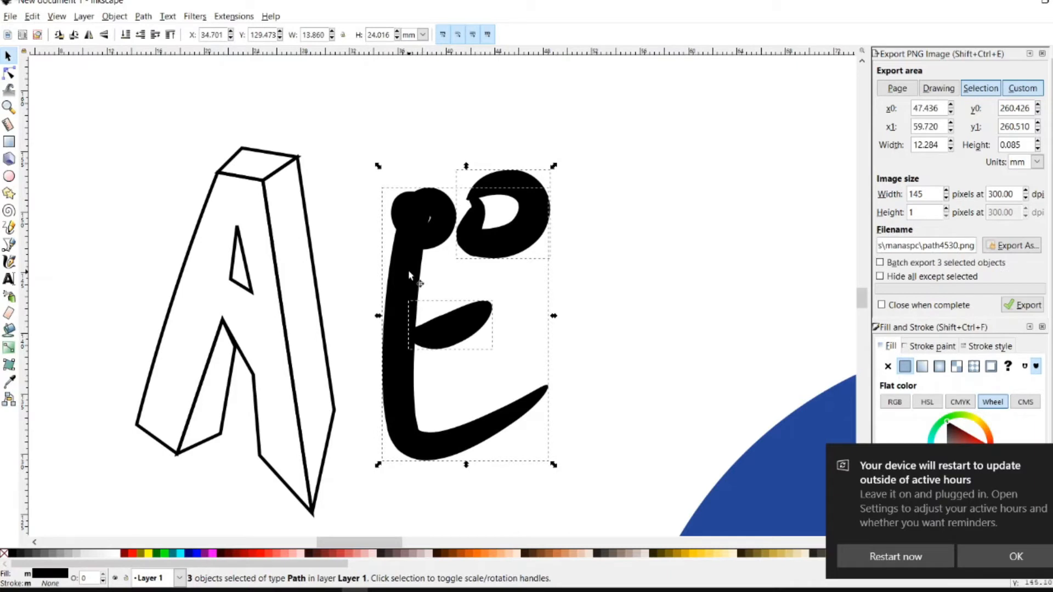
{"action": "key", "text": "ctrl"}
{"action": "left_click_drag", "start_coordinate": [405, 269], "coordinate": [676, 189]}
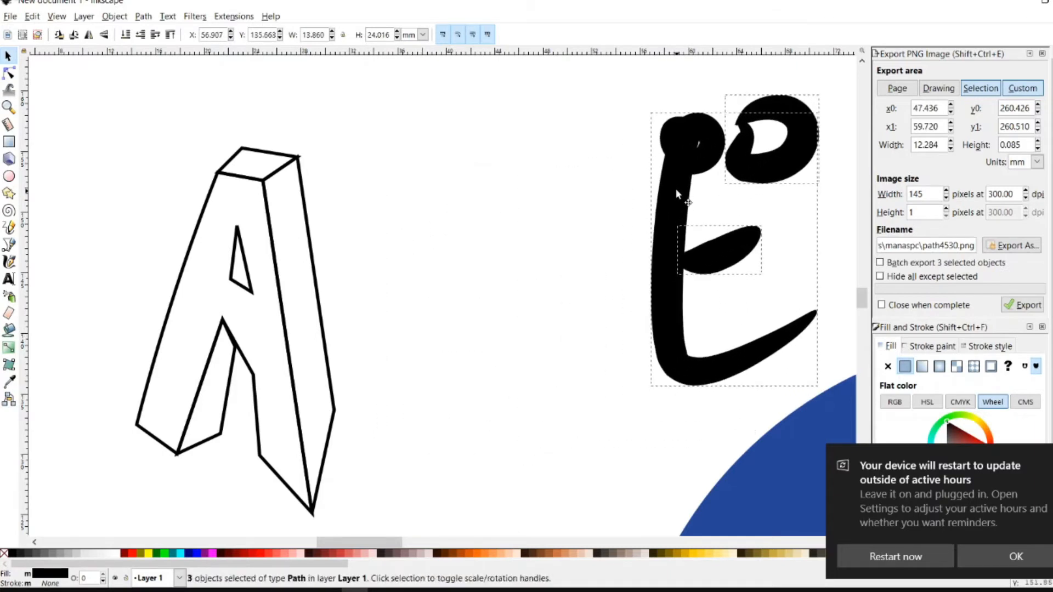
Close the Export PNG and Fill and Stroke docks and dismiss the restart notification
{"action": "left_click", "coordinate": [1043, 54]}
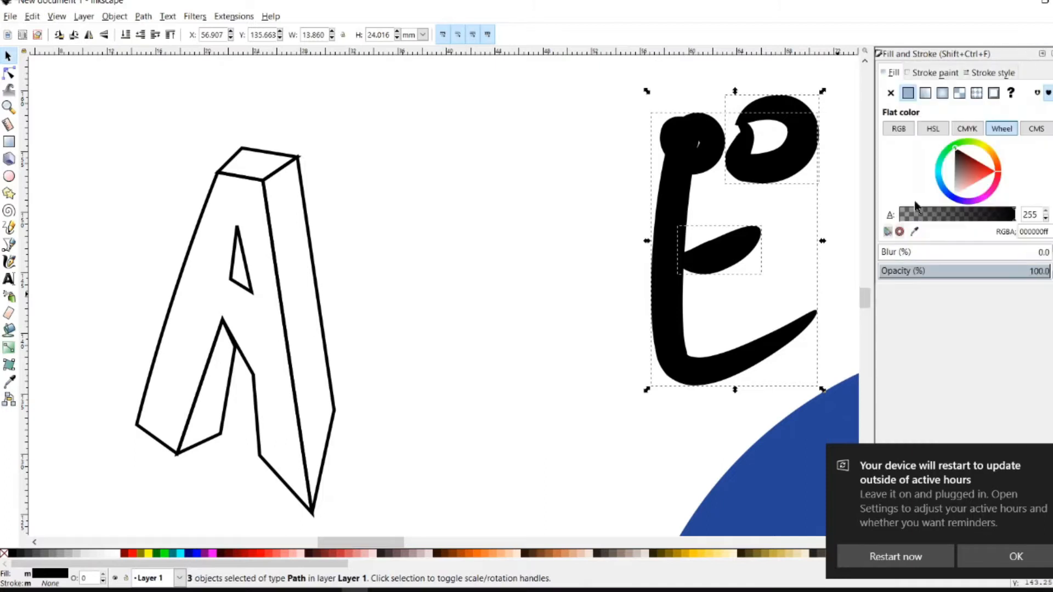
{"action": "left_click", "coordinate": [1014, 557]}
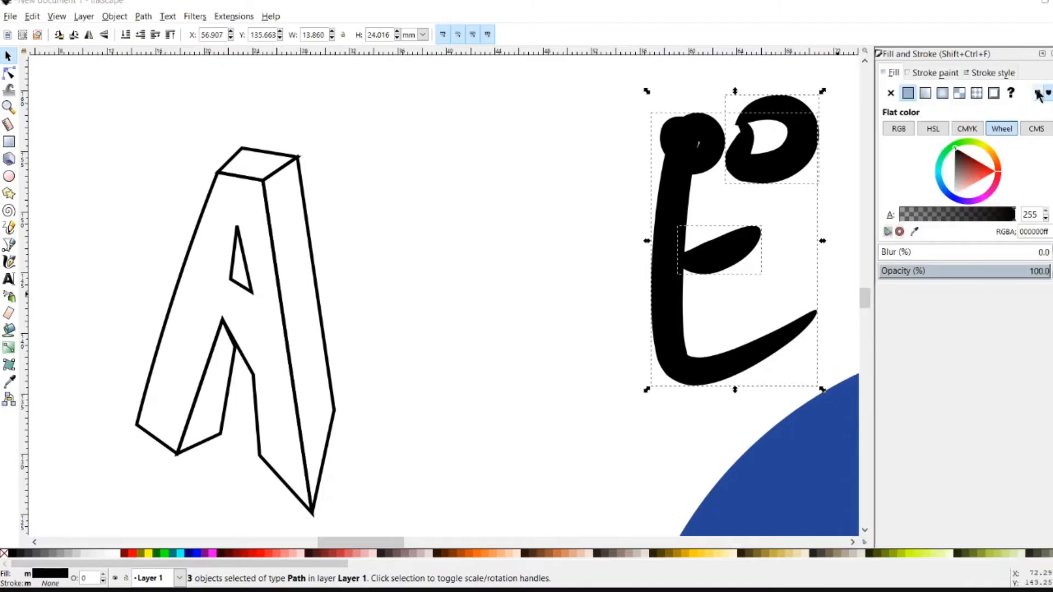
{"action": "left_click", "coordinate": [1047, 54]}
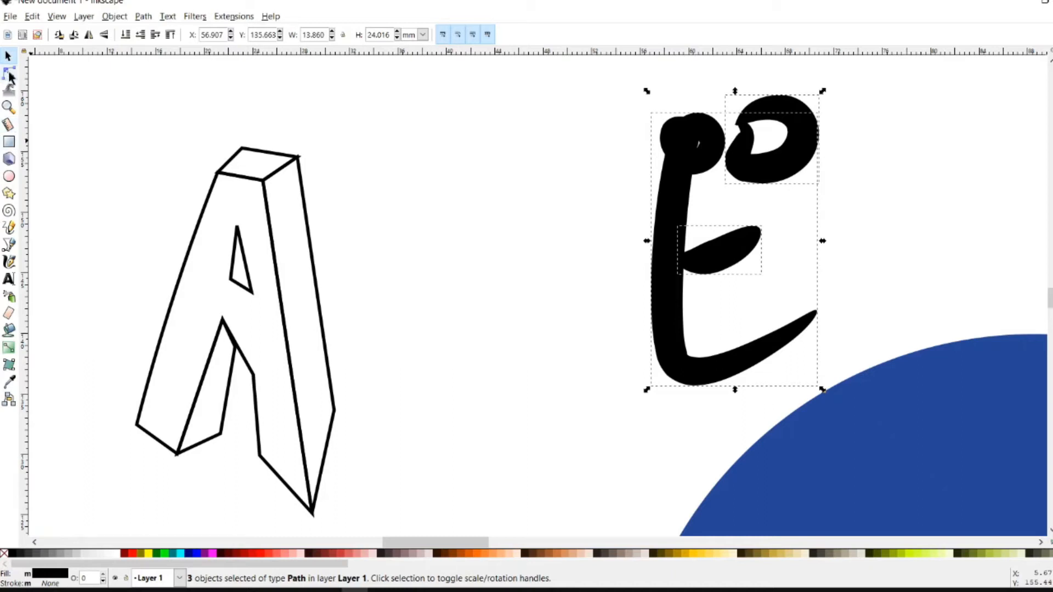
{"action": "left_click", "coordinate": [9, 227]}
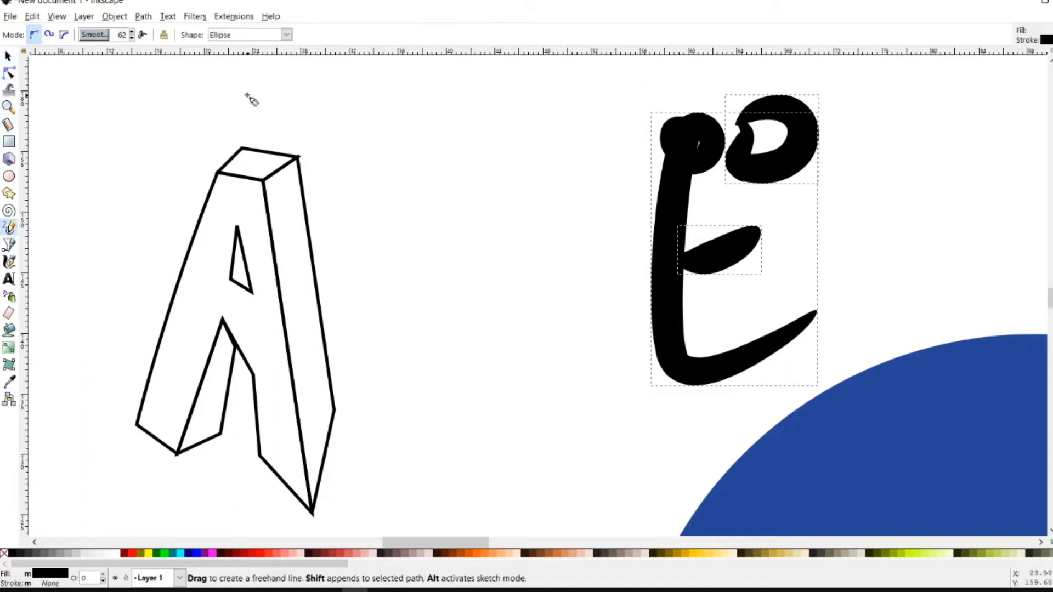
{"action": "left_click_drag", "start_coordinate": [247, 95], "coordinate": [288, 113]}
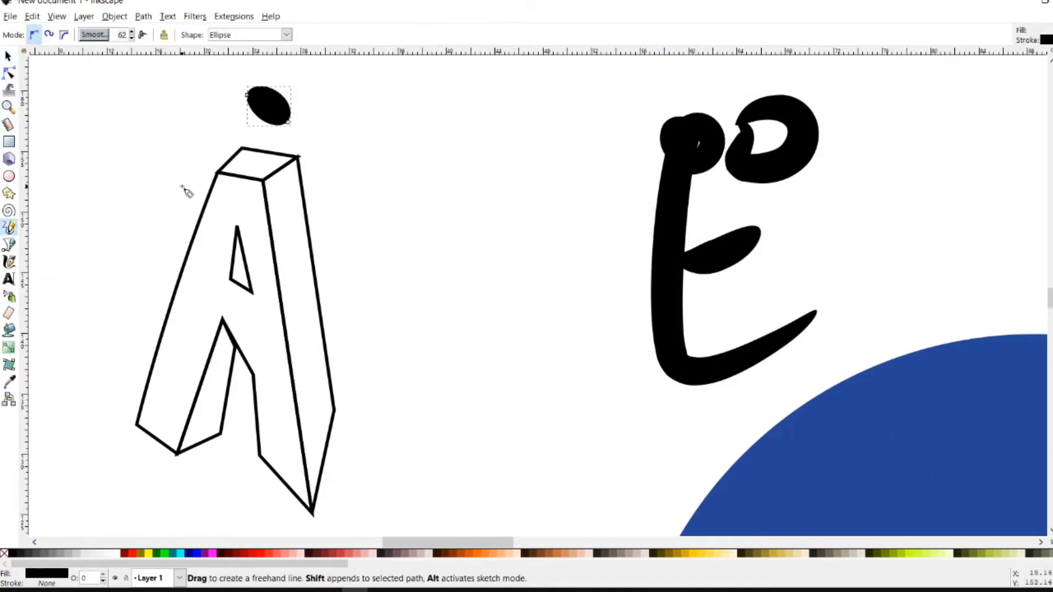
{"action": "key", "text": "ctrl+z"}
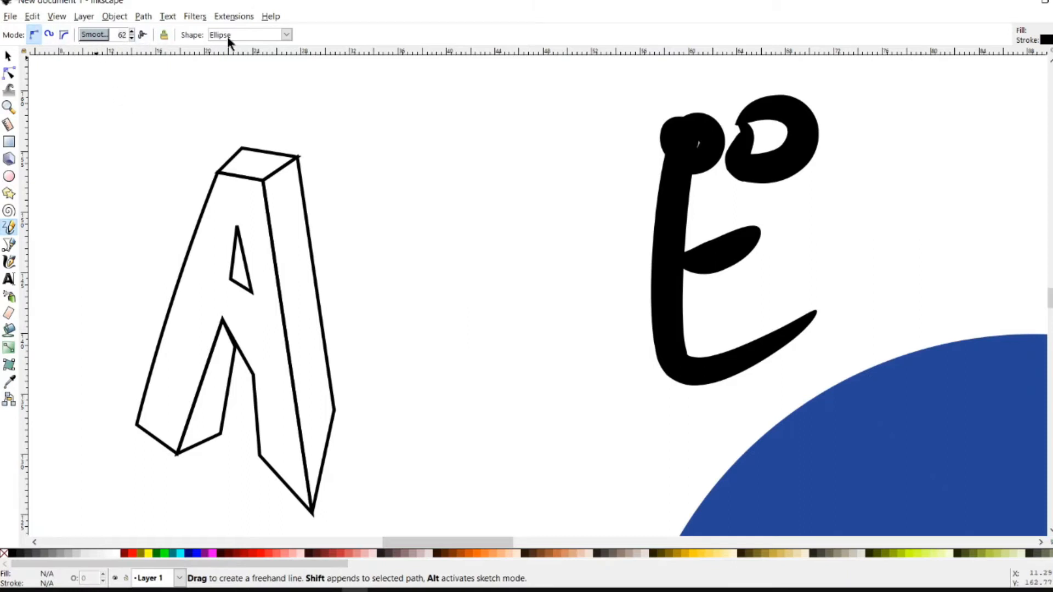
{"action": "type", "text": "4"}
{"action": "key", "text": "Return"}
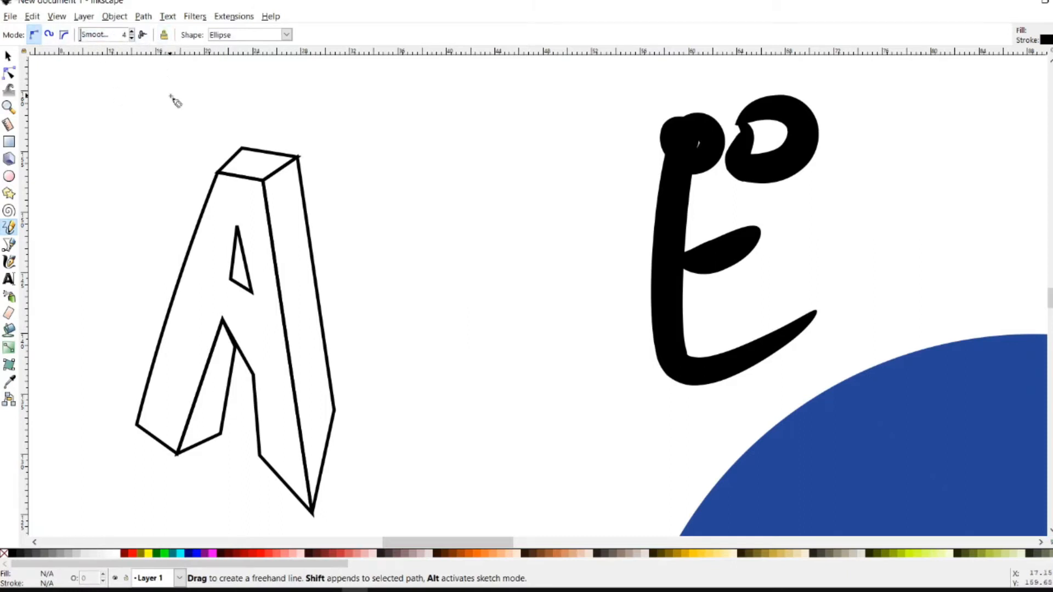
{"action": "left_click", "coordinate": [49, 34]}
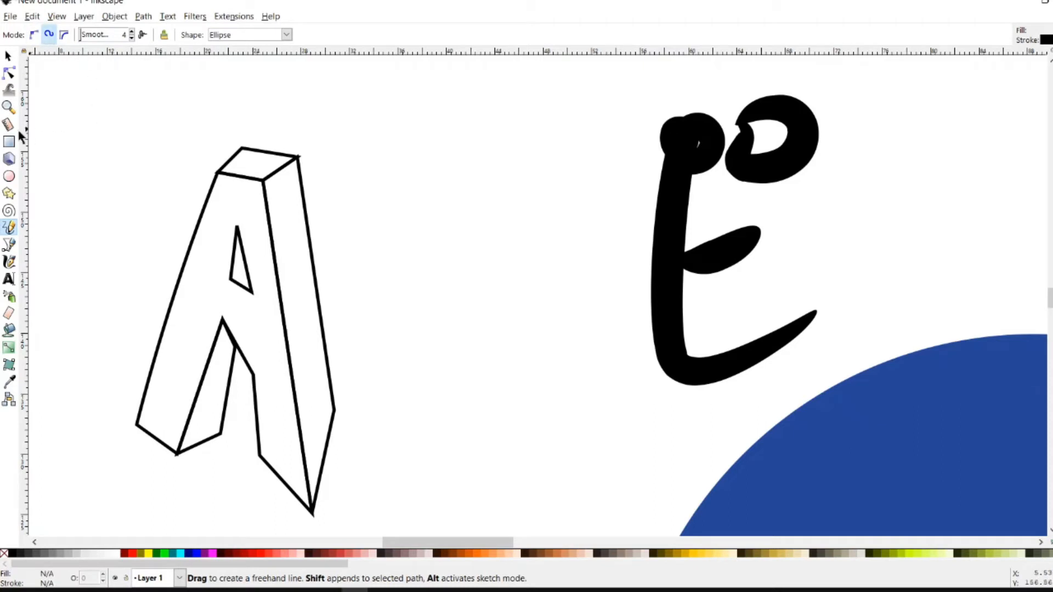
{"action": "left_click", "coordinate": [9, 244]}
{"action": "left_click_drag", "start_coordinate": [121, 96], "coordinate": [180, 139]}
{"action": "left_click", "coordinate": [171, 96]}
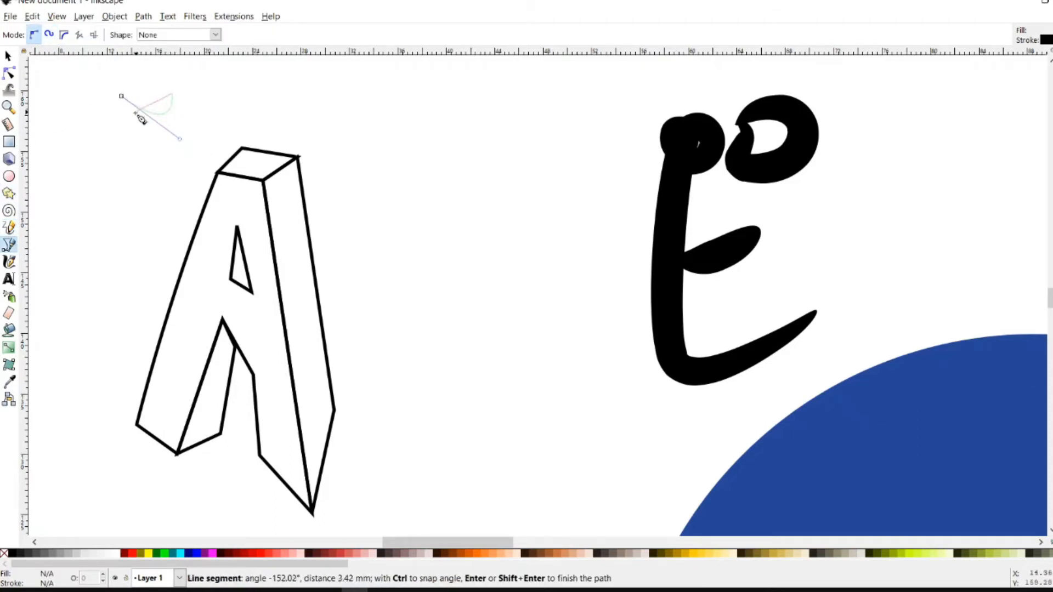
{"action": "left_click", "coordinate": [120, 133]}
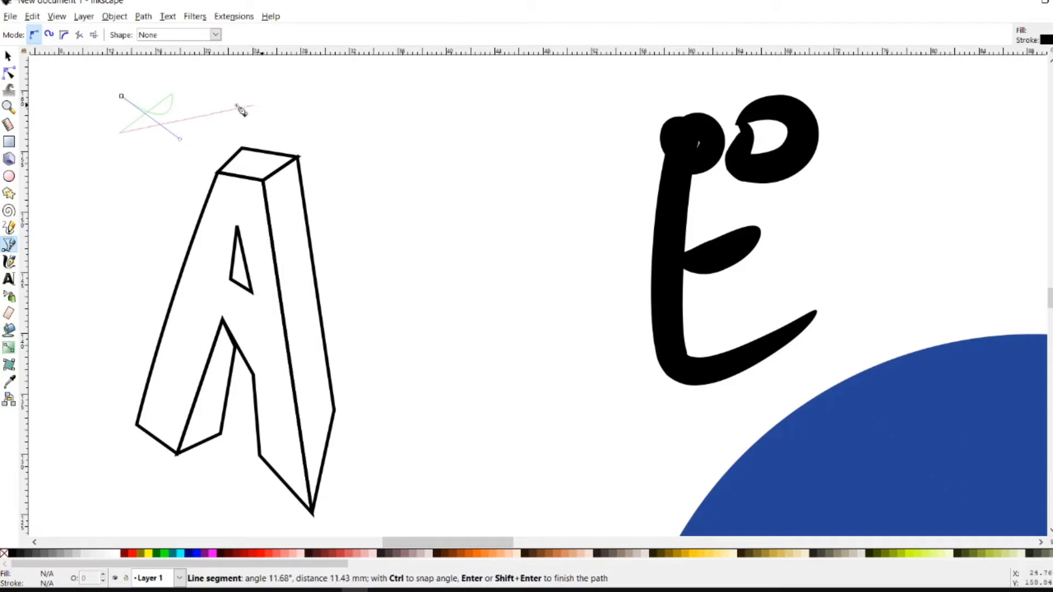
{"action": "left_click", "coordinate": [171, 99]}
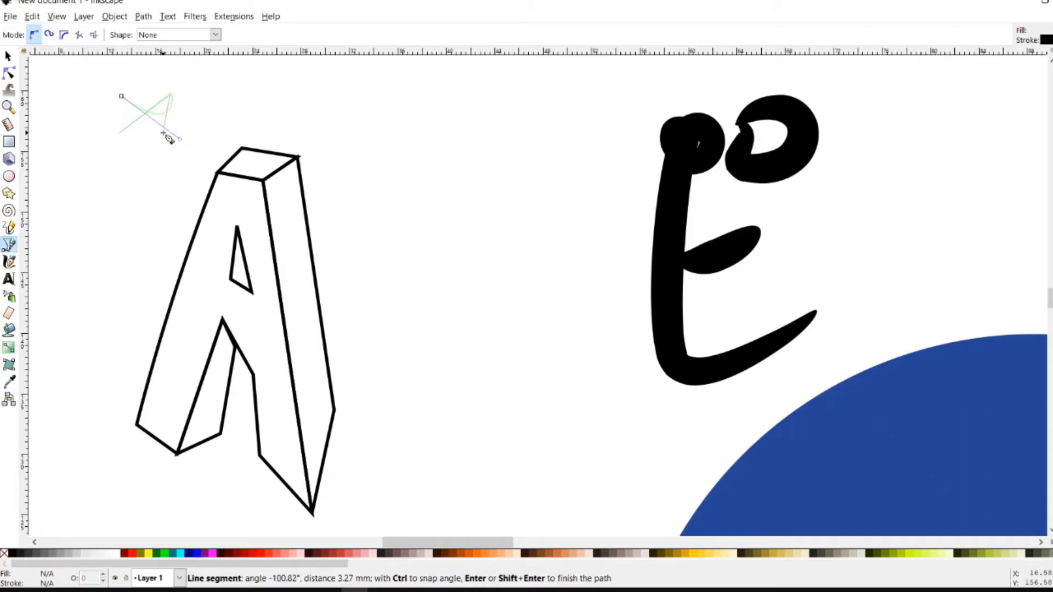
{"action": "key", "text": "BackSpace"}
{"action": "key", "text": "BackSpace"}
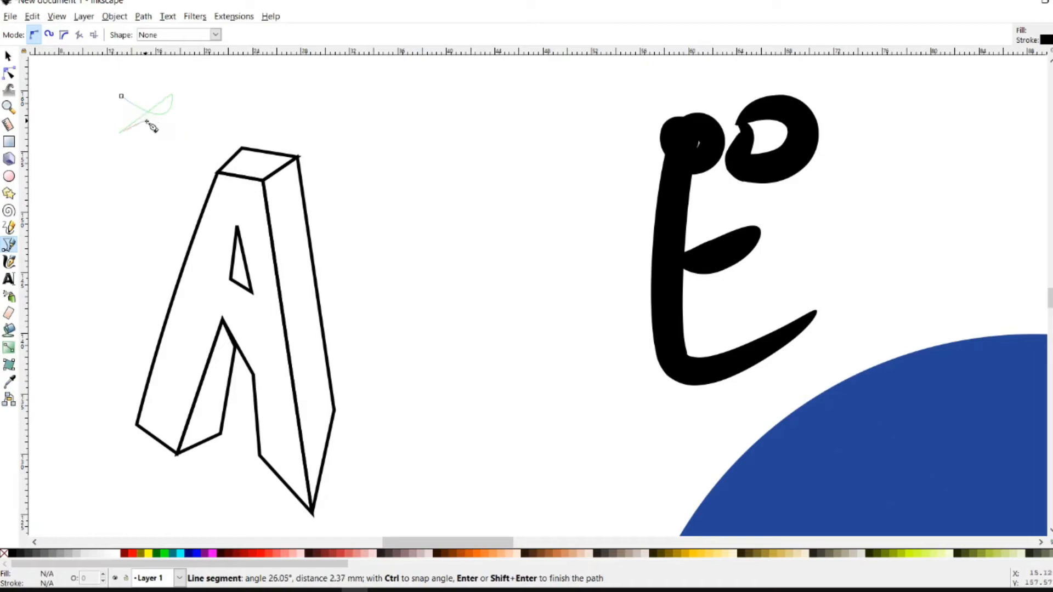
{"action": "key", "text": "Escape"}
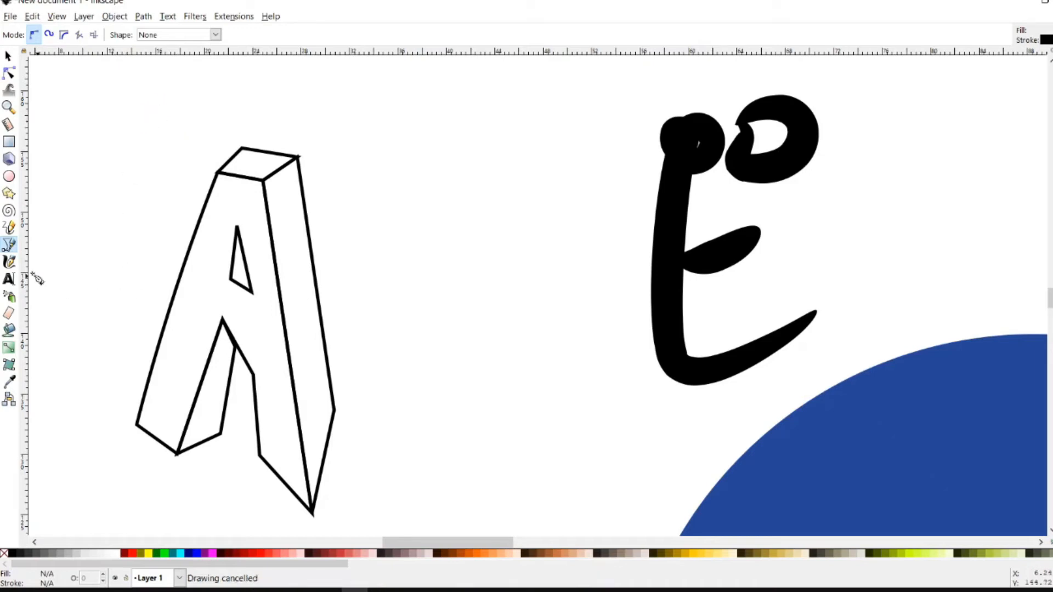
Paint two overlapping blue Splotchy calligraphy strokes as a blob above the 3D A
{"action": "left_click", "coordinate": [9, 262]}
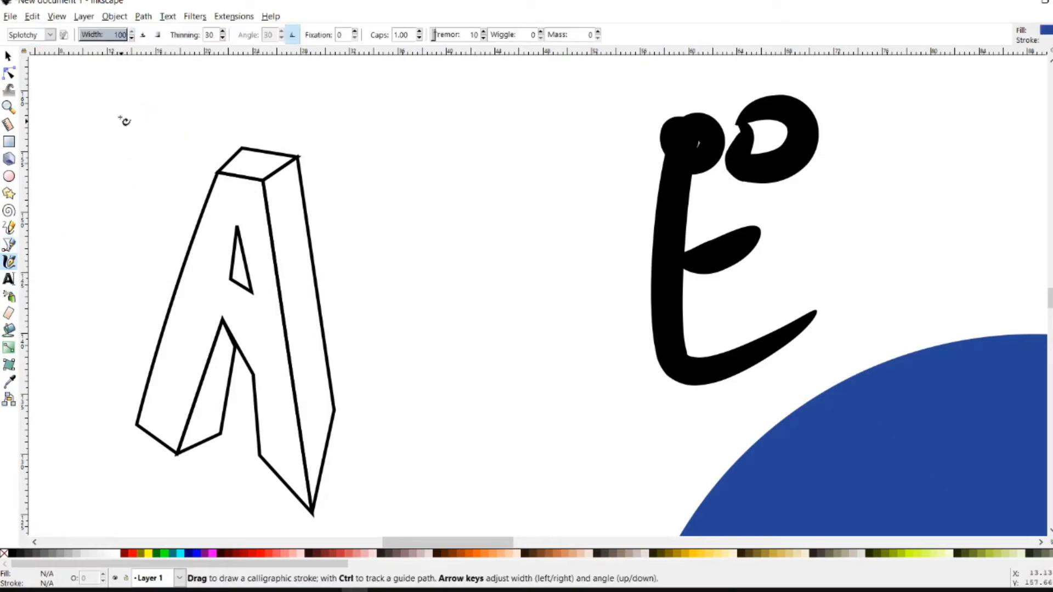
{"action": "left_click_drag", "start_coordinate": [122, 116], "coordinate": [160, 153]}
{"action": "left_click_drag", "start_coordinate": [193, 104], "coordinate": [81, 152]}
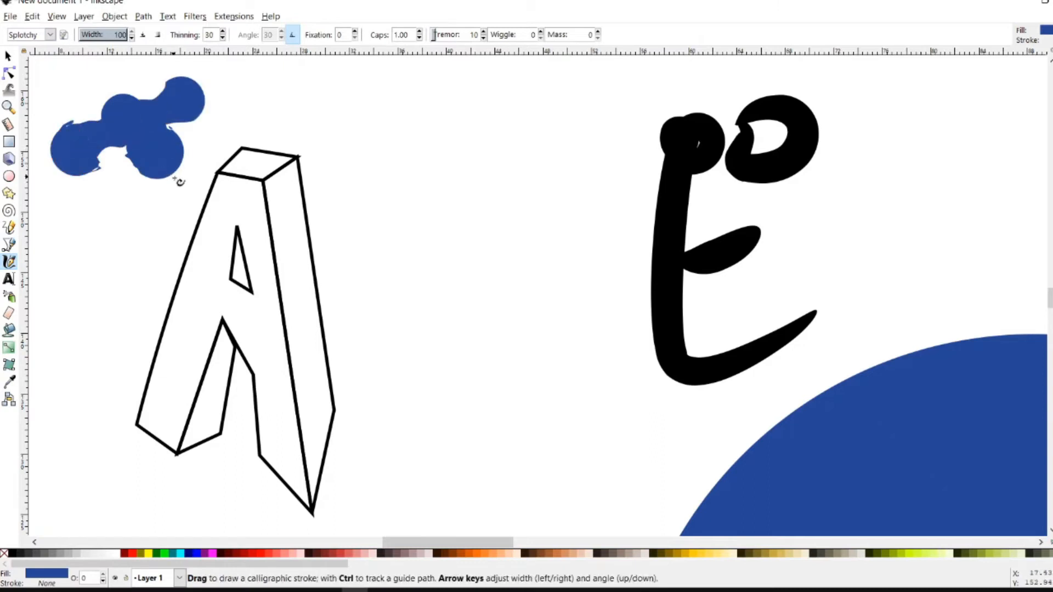
{"action": "left_click", "coordinate": [10, 230]}
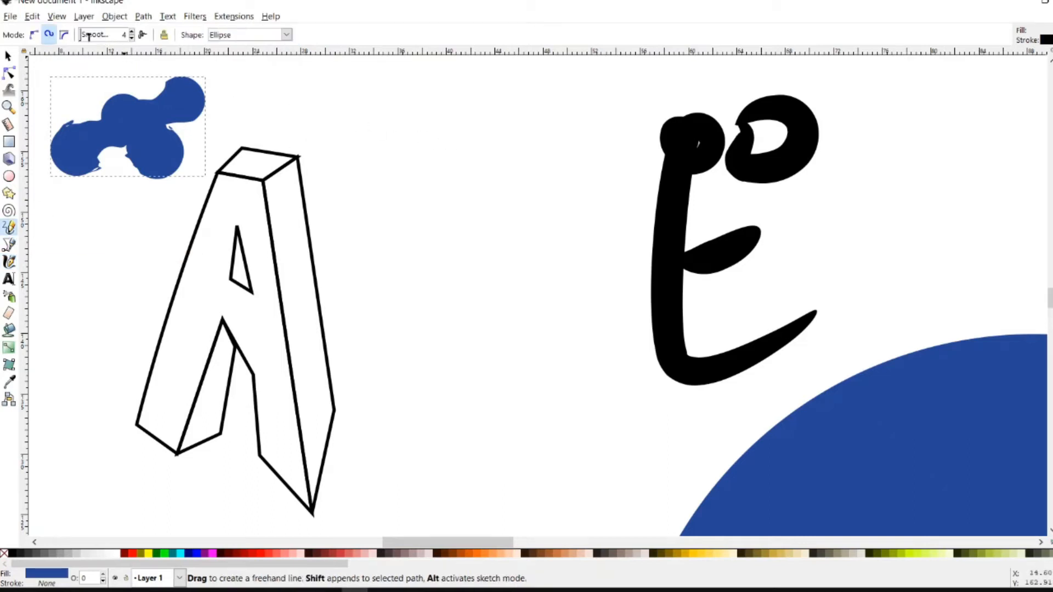
Set the Pencil to Bezier mode with higher smoothing and draw a first A stroke, discarding its leg and crossbar
{"action": "left_click", "coordinate": [34, 35]}
{"action": "left_click", "coordinate": [107, 36]}
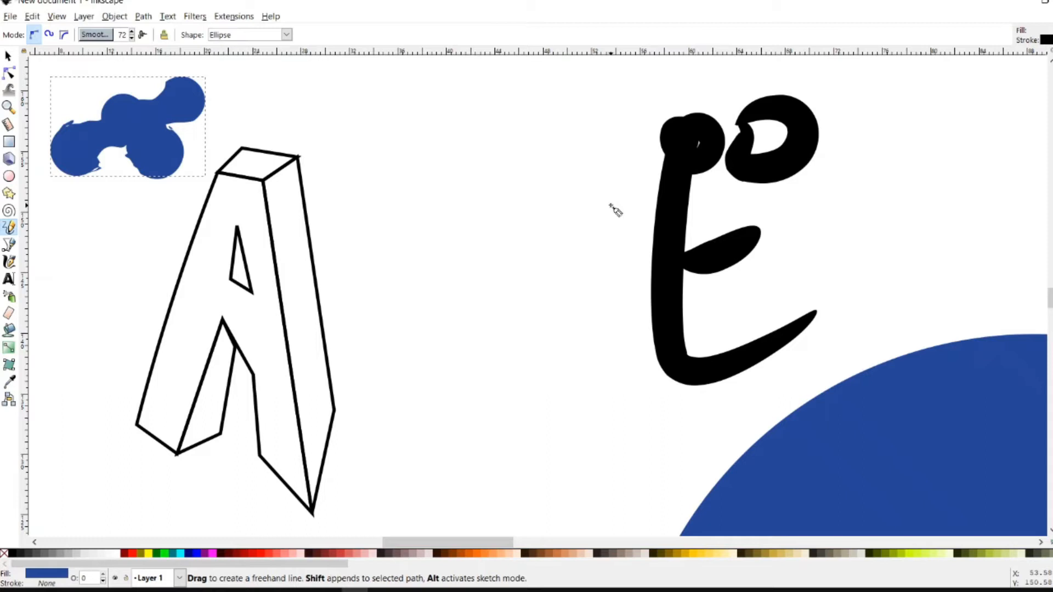
{"action": "mouse_move", "coordinate": [622, 169]}
{"action": "left_mouse_down"}
{"action": "mouse_move", "coordinate": [588, 185]}
{"action": "mouse_move", "coordinate": [516, 263]}
{"action": "mouse_move", "coordinate": [447, 368]}
{"action": "left_mouse_up"}
{"action": "mouse_move", "coordinate": [616, 165]}
{"action": "left_mouse_down"}
{"action": "mouse_move", "coordinate": [613, 292]}
{"action": "mouse_move", "coordinate": [593, 350]}
{"action": "left_mouse_up"}
{"action": "left_click_drag", "start_coordinate": [519, 292], "coordinate": [608, 279]}
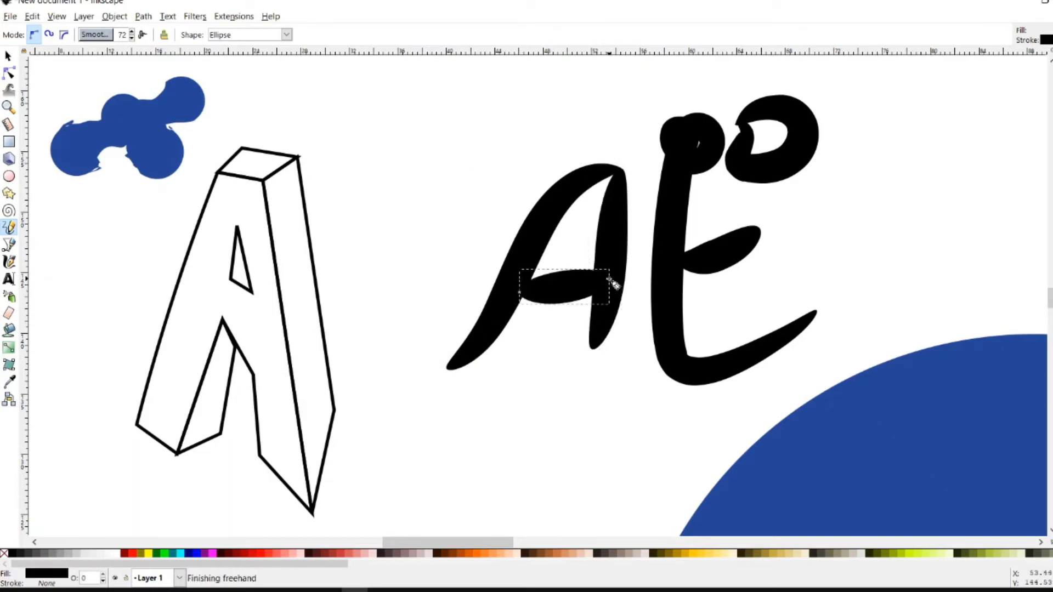
{"action": "key", "text": "ctrl+z"}
{"action": "key", "text": "ctrl+z"}
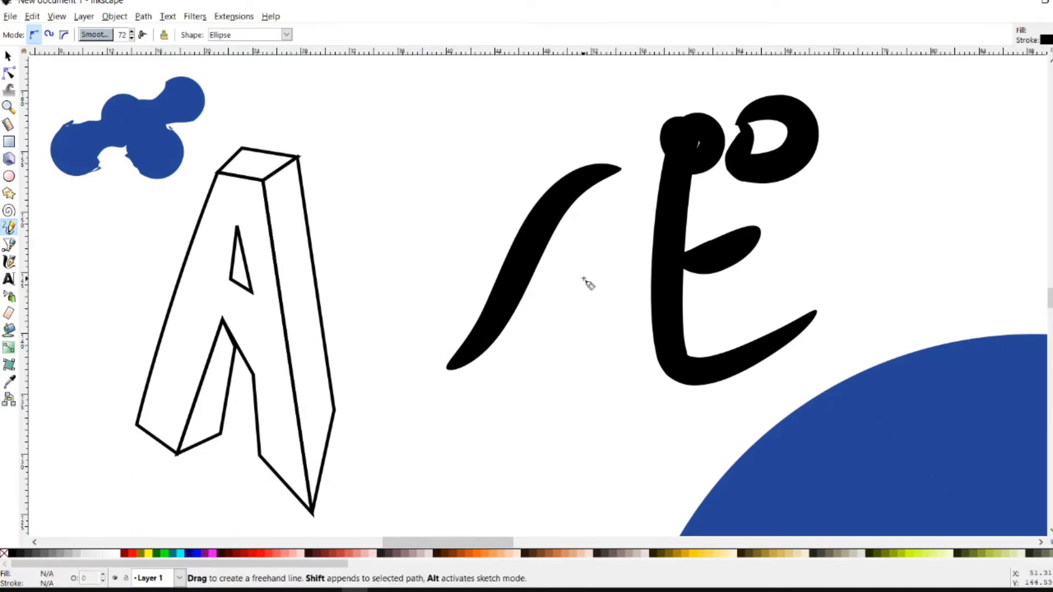
{"action": "key", "text": "ctrl+z"}
With lower smoothing, draw a wavy left leg for the A, undoing an accidental closing segment
{"action": "left_click", "coordinate": [93, 36]}
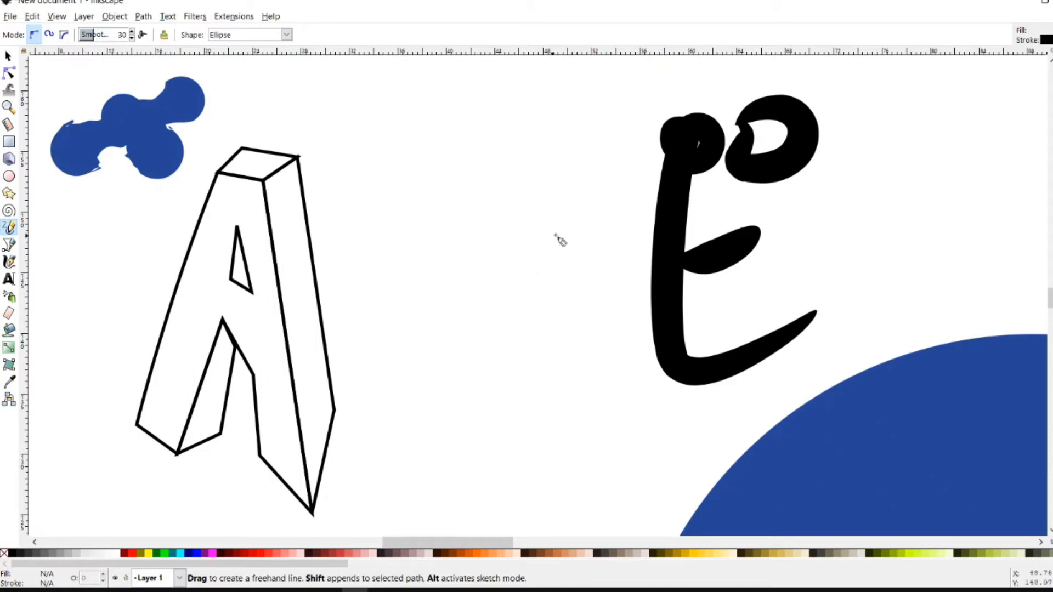
{"action": "mouse_move", "coordinate": [613, 161]}
{"action": "left_mouse_down"}
{"action": "mouse_move", "coordinate": [571, 170]}
{"action": "mouse_move", "coordinate": [521, 233]}
{"action": "mouse_move", "coordinate": [505, 303]}
{"action": "mouse_move", "coordinate": [391, 382]}
{"action": "left_mouse_up"}
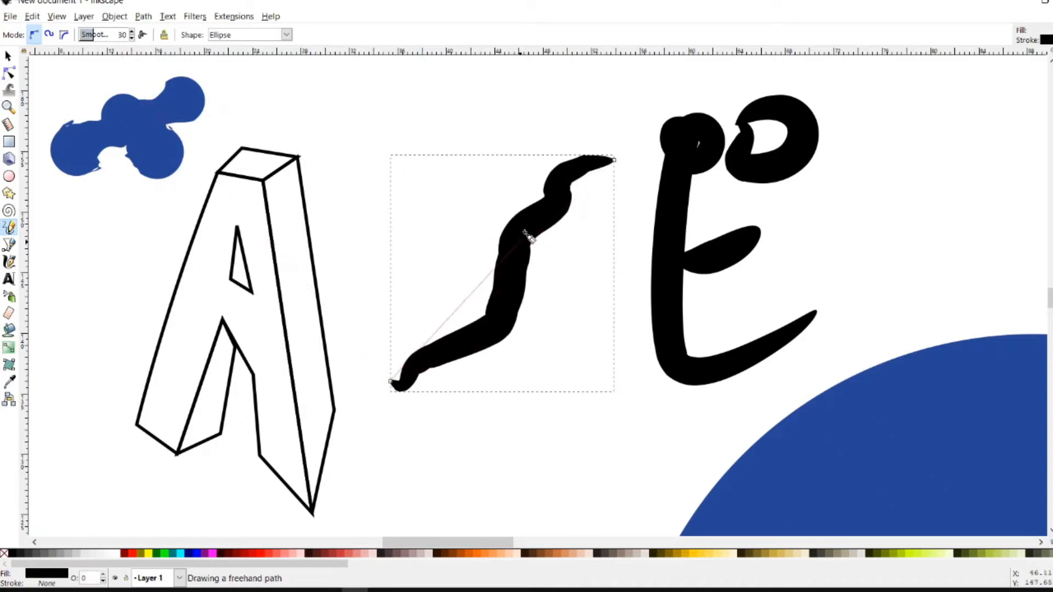
{"action": "left_click", "coordinate": [614, 160]}
{"action": "left_click_drag", "start_coordinate": [500, 318], "coordinate": [524, 324]}
{"action": "key", "text": "ctrl+z"}
With smoothing raised again, try crossbar and right-leg strokes for the A and undo them all
{"action": "left_click", "coordinate": [111, 39]}
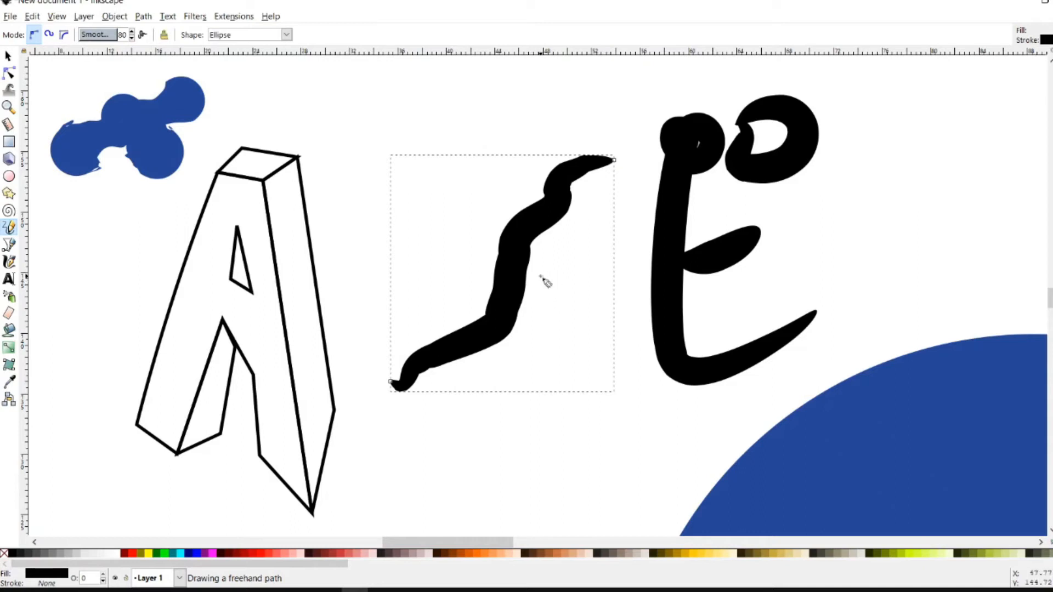
{"action": "left_click_drag", "start_coordinate": [538, 275], "coordinate": [596, 264]}
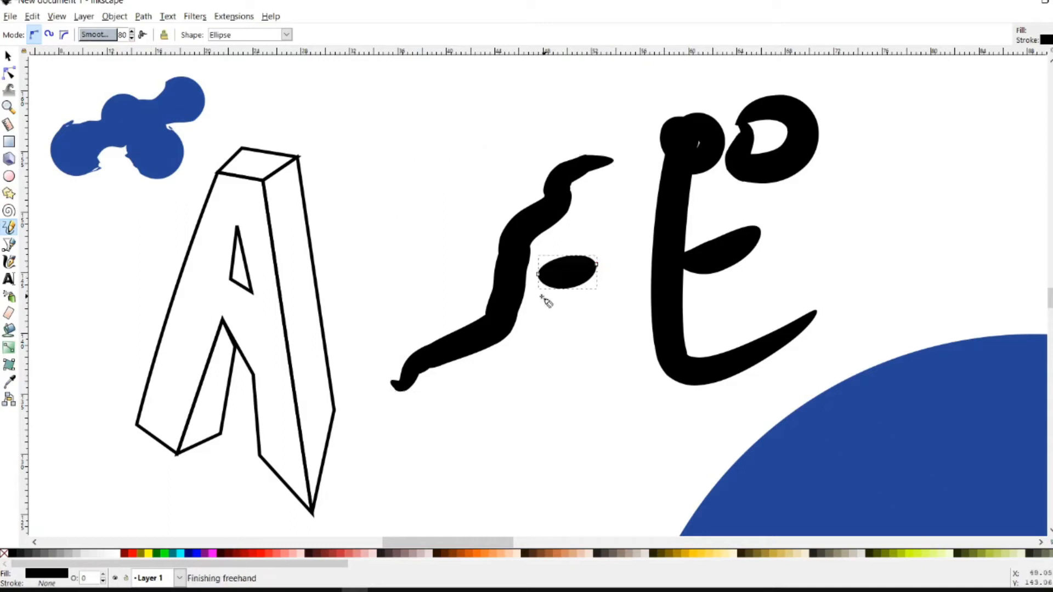
{"action": "key", "text": "ctrl+z"}
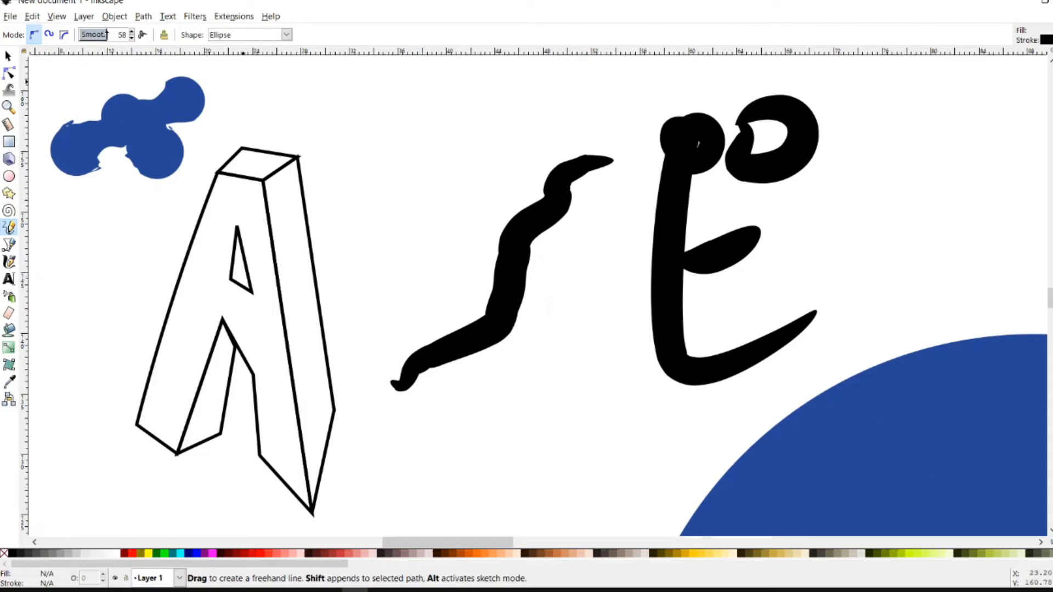
{"action": "mouse_move", "coordinate": [561, 274]}
{"action": "left_mouse_down"}
{"action": "mouse_move", "coordinate": [588, 268]}
{"action": "mouse_move", "coordinate": [505, 284]}
{"action": "mouse_move", "coordinate": [591, 252]}
{"action": "mouse_move", "coordinate": [480, 318]}
{"action": "left_mouse_up"}
{"action": "key", "text": "ctrl+z"}
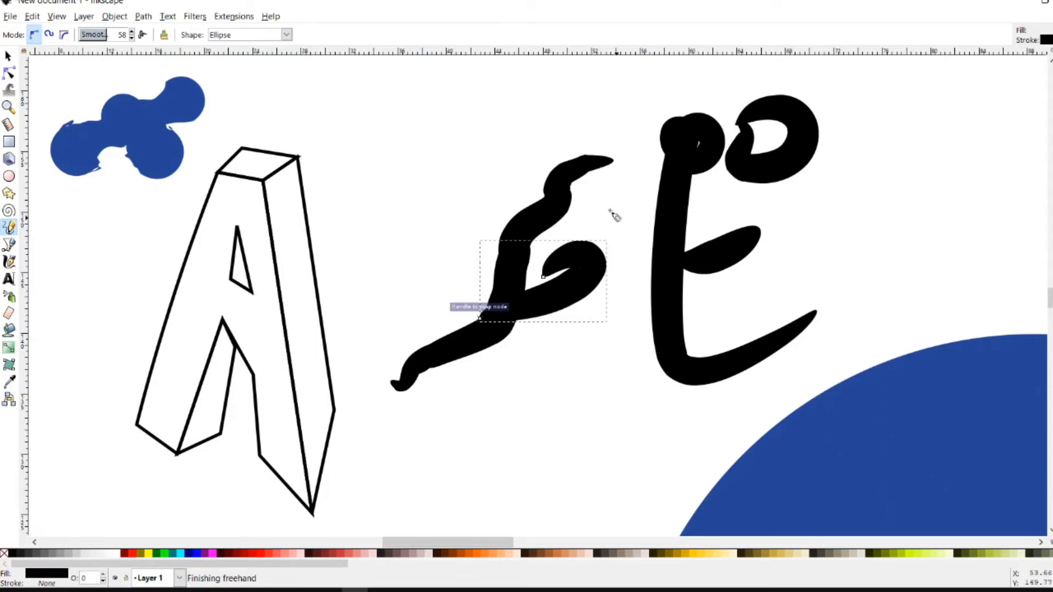
{"action": "left_click_drag", "start_coordinate": [596, 188], "coordinate": [607, 350]}
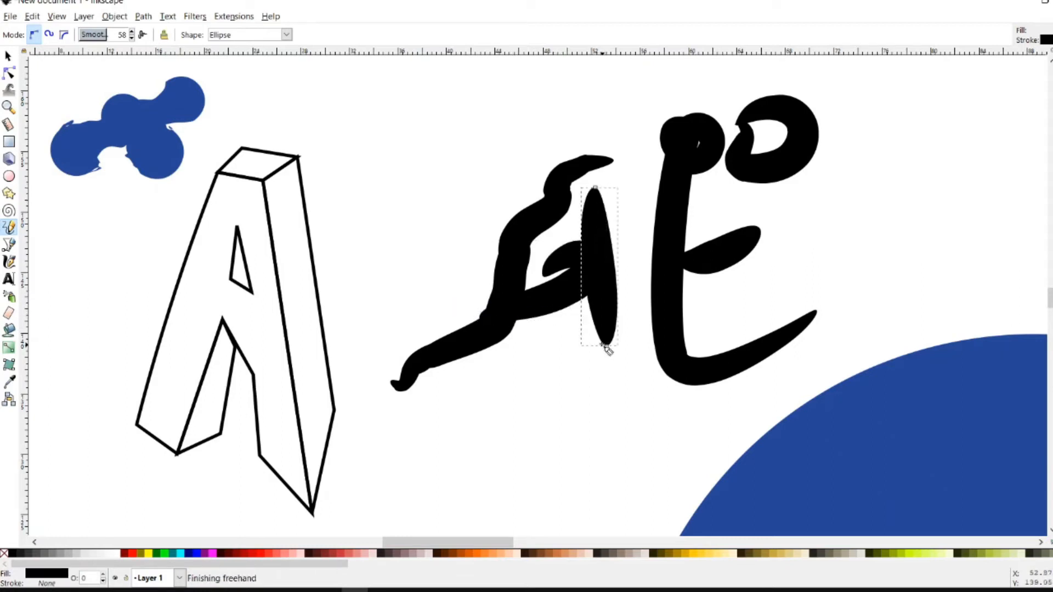
{"action": "key", "text": "ctrl+z"}
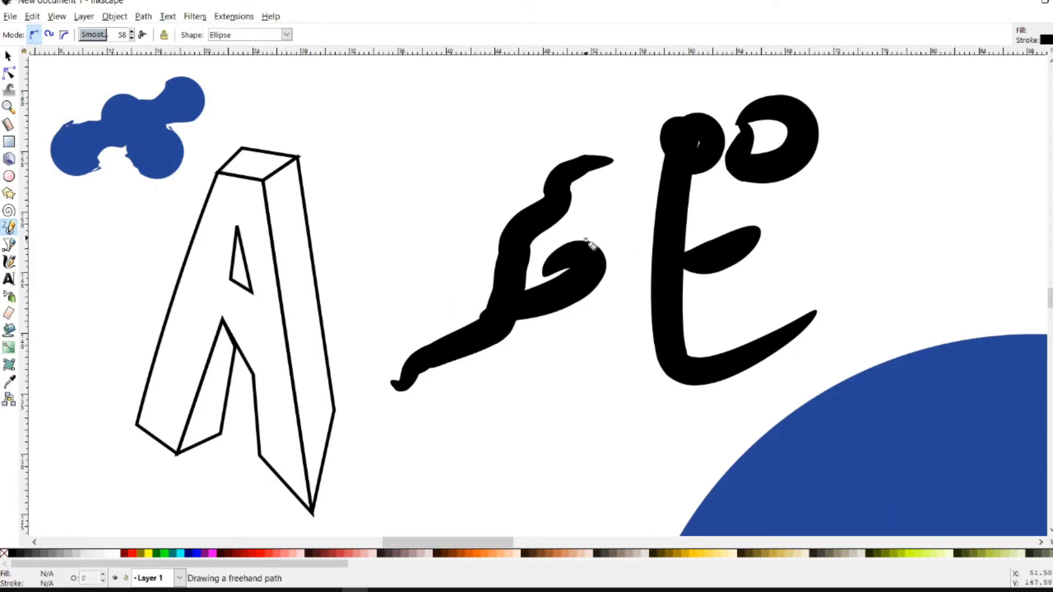
{"action": "left_click_drag", "start_coordinate": [587, 299], "coordinate": [600, 371]}
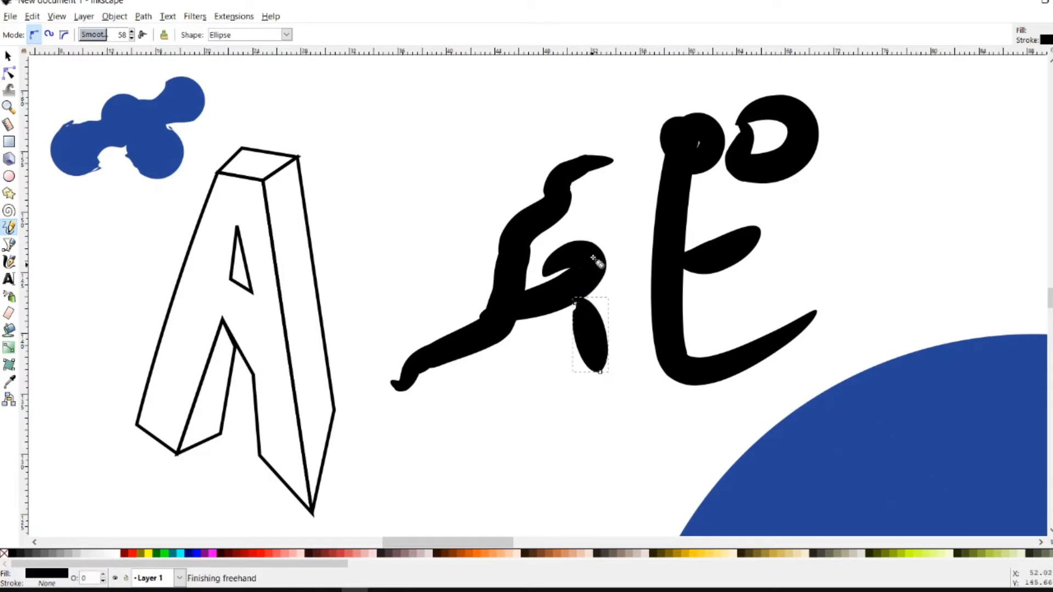
{"action": "left_click_drag", "start_coordinate": [579, 173], "coordinate": [593, 262]}
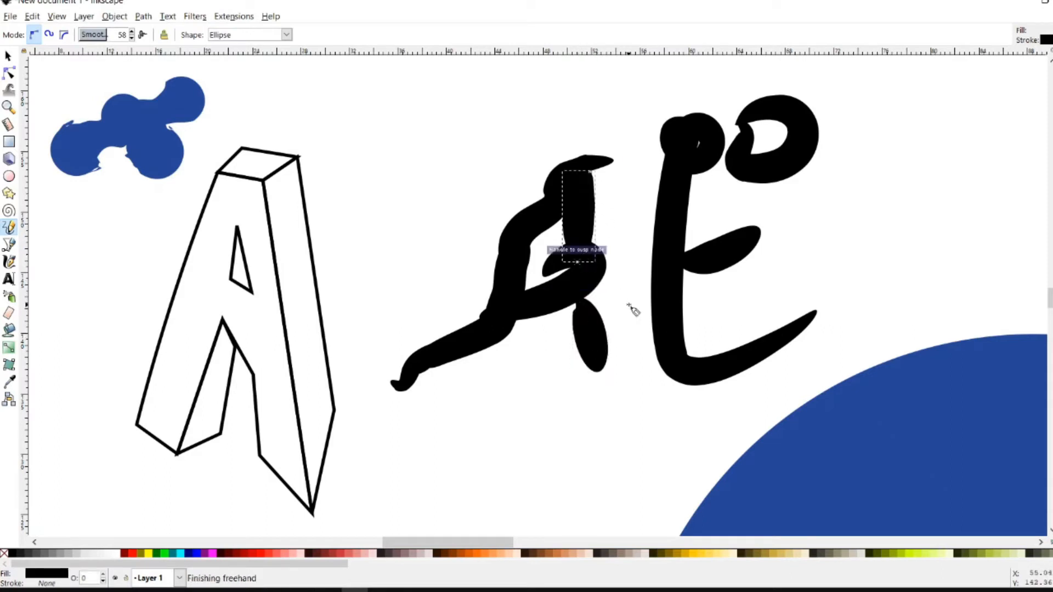
{"action": "key", "text": "ctrl+z"}
{"action": "key", "text": "ctrl+z"}
{"action": "key", "text": "ctrl+z"}
{"action": "key", "text": "ctrl+z"}
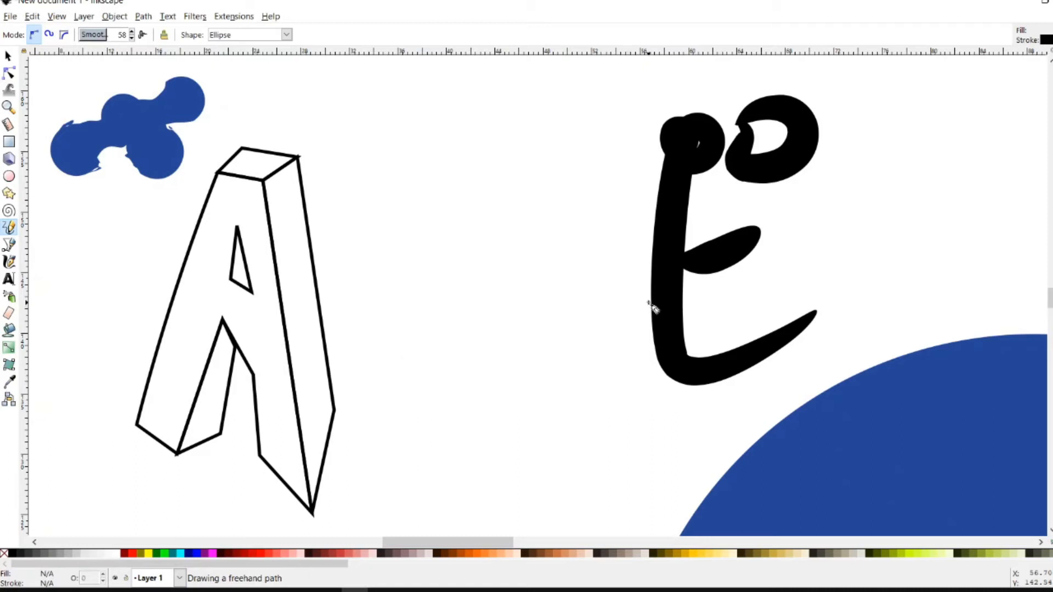
Try several more long sweeping left strokes for the A, undoing each attempt
{"action": "mouse_move", "coordinate": [573, 163]}
{"action": "left_mouse_down"}
{"action": "mouse_move", "coordinate": [467, 359]}
{"action": "mouse_move", "coordinate": [438, 377]}
{"action": "left_mouse_up"}
{"action": "key", "text": "ctrl+z"}
{"action": "mouse_move", "coordinate": [604, 158]}
{"action": "left_mouse_down"}
{"action": "mouse_move", "coordinate": [615, 164]}
{"action": "mouse_move", "coordinate": [588, 195]}
{"action": "mouse_move", "coordinate": [567, 254]}
{"action": "mouse_move", "coordinate": [477, 322]}
{"action": "mouse_move", "coordinate": [449, 398]}
{"action": "left_mouse_up"}
{"action": "key", "text": "ctrl+z"}
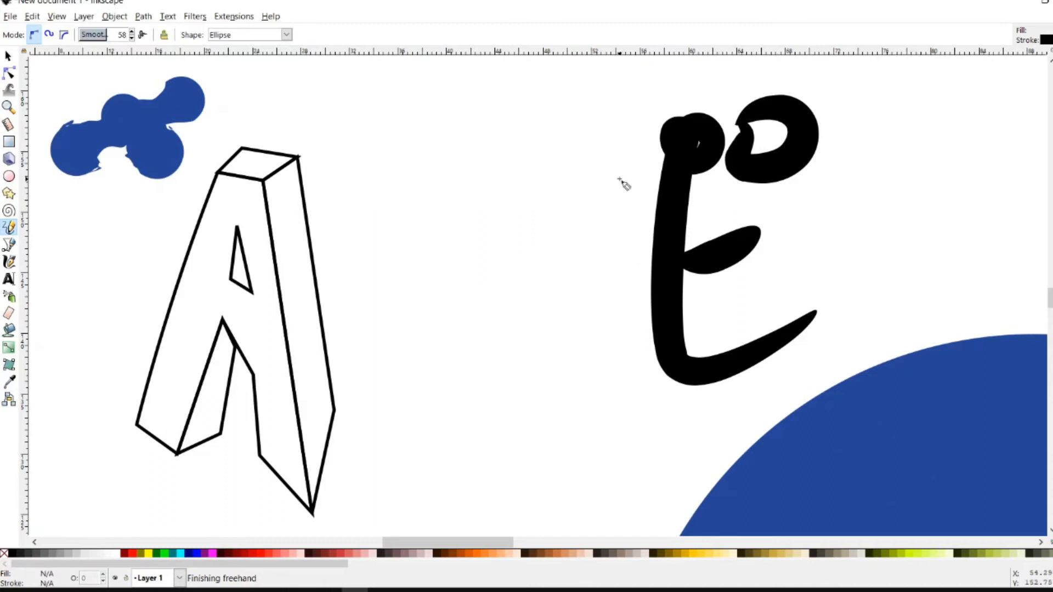
{"action": "mouse_move", "coordinate": [614, 160]}
{"action": "left_mouse_down"}
{"action": "mouse_move", "coordinate": [597, 147]}
{"action": "mouse_move", "coordinate": [575, 163]}
{"action": "mouse_move", "coordinate": [553, 248]}
{"action": "mouse_move", "coordinate": [465, 361]}
{"action": "left_mouse_up"}
{"action": "key", "text": "ctrl+z"}
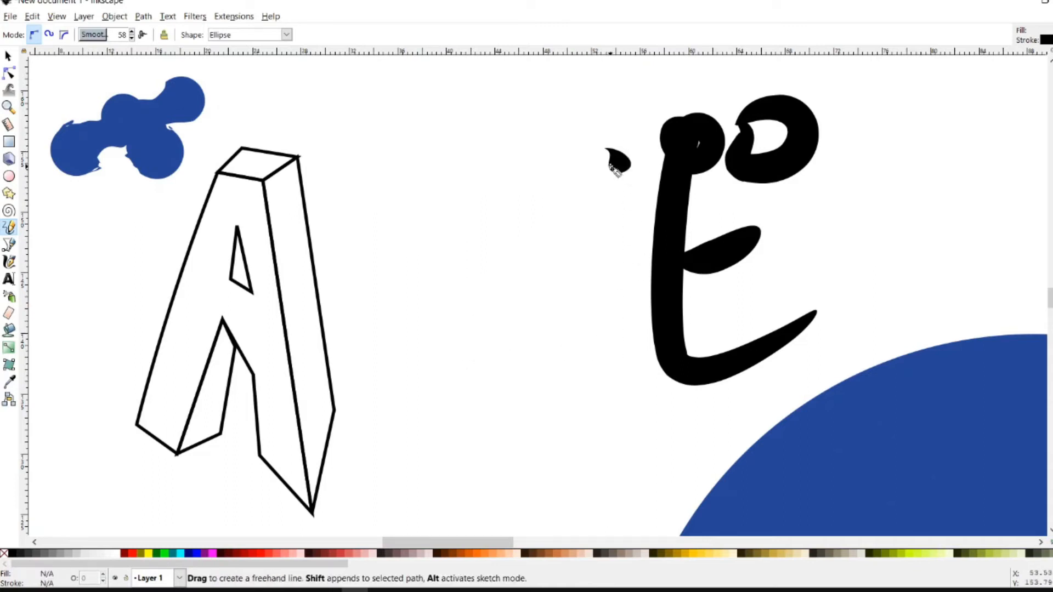
{"action": "left_click_drag", "start_coordinate": [482, 411], "coordinate": [447, 419]}
{"action": "key", "text": "ctrl+z"}
Zoom in on the letters and draw a rounded foot blob at the A's lower left
{"action": "key", "text": "z"}
{"action": "left_click", "coordinate": [858, 317], "text": "shift"}
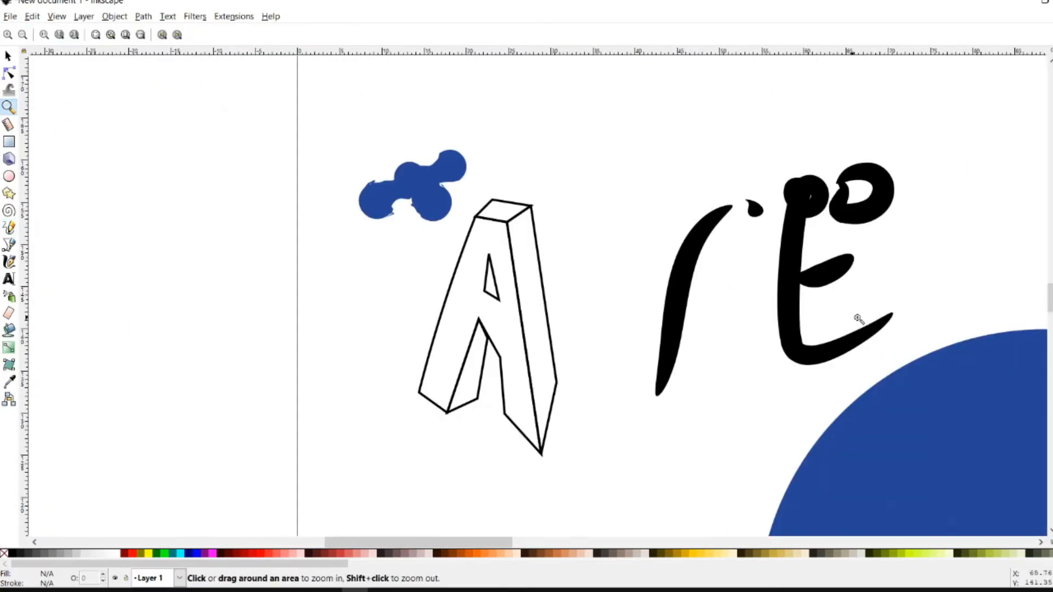
{"action": "left_click_drag", "start_coordinate": [762, 143], "coordinate": [850, 447]}
{"action": "key", "text": "b"}
{"action": "left_click", "coordinate": [245, 186]}
{"action": "key", "text": "c"}
{"action": "key", "text": "p"}
{"action": "left_click_drag", "start_coordinate": [211, 345], "coordinate": [246, 430]}
{"action": "key", "text": "ctrl+z"}
{"action": "mouse_move", "coordinate": [214, 351]}
{"action": "left_mouse_down"}
{"action": "mouse_move", "coordinate": [207, 345]}
{"action": "mouse_move", "coordinate": [264, 403]}
{"action": "left_mouse_up"}
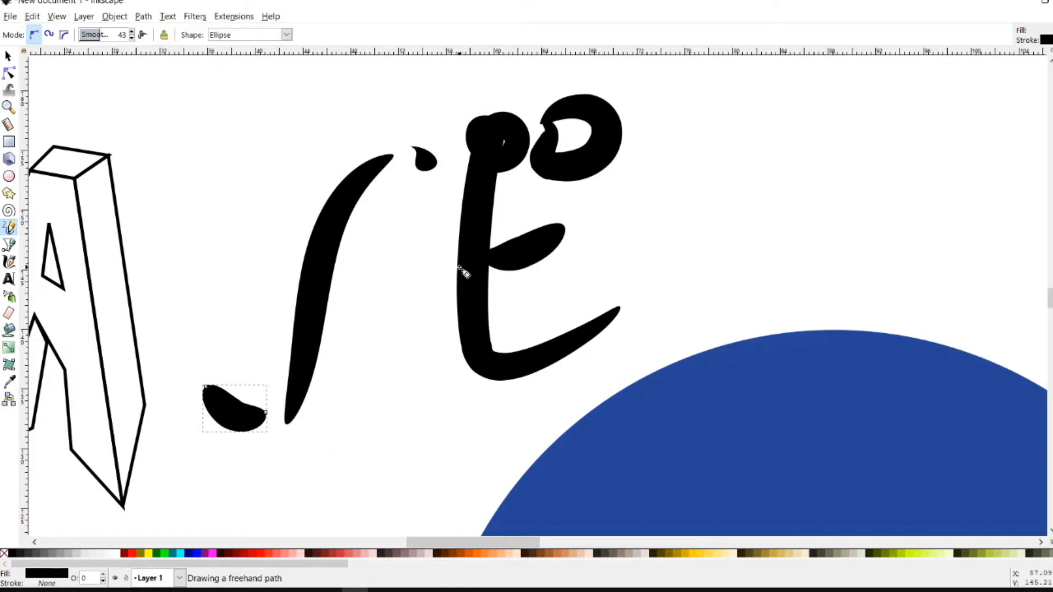
Draw trial crossbar strokes between the E and the A, then undo them
{"action": "mouse_move", "coordinate": [489, 259]}
{"action": "left_mouse_down"}
{"action": "mouse_move", "coordinate": [318, 300]}
{"action": "mouse_move", "coordinate": [364, 305]}
{"action": "left_mouse_up"}
{"action": "key", "text": "ctrl+z"}
{"action": "key", "text": "ctrl+z"}
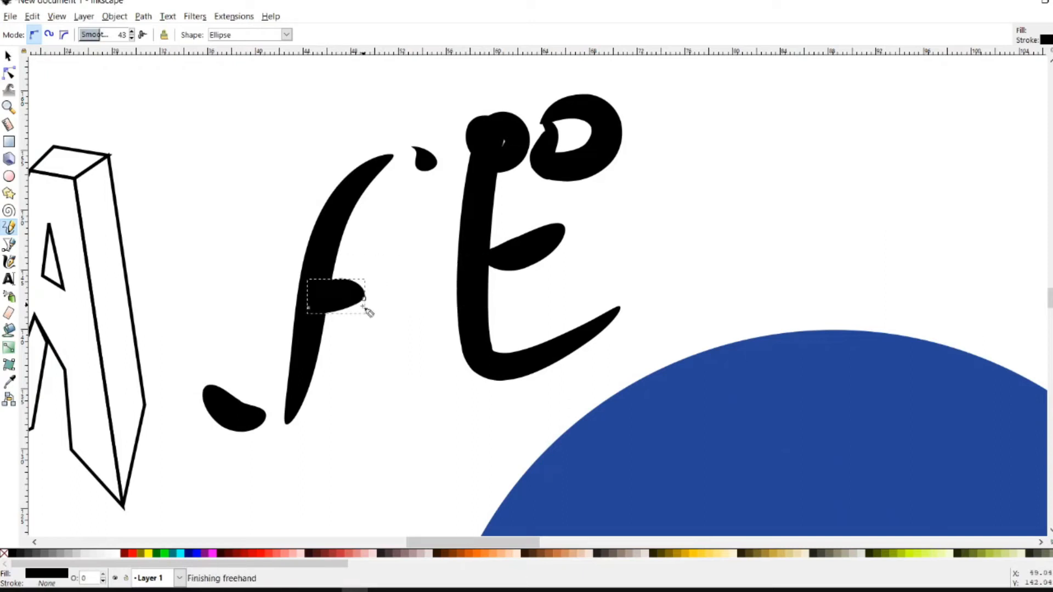
{"action": "key", "text": "ctrl+z"}
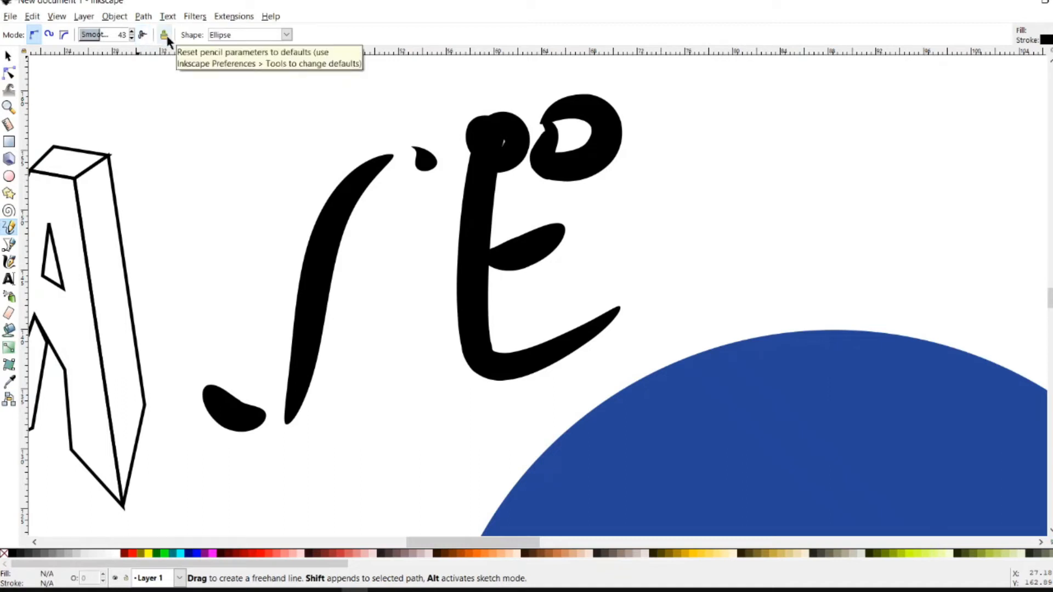
Keep the Ellipse pencil shape and draw, then undo, three trial strokes between the A and E
{"action": "left_click", "coordinate": [235, 36]}
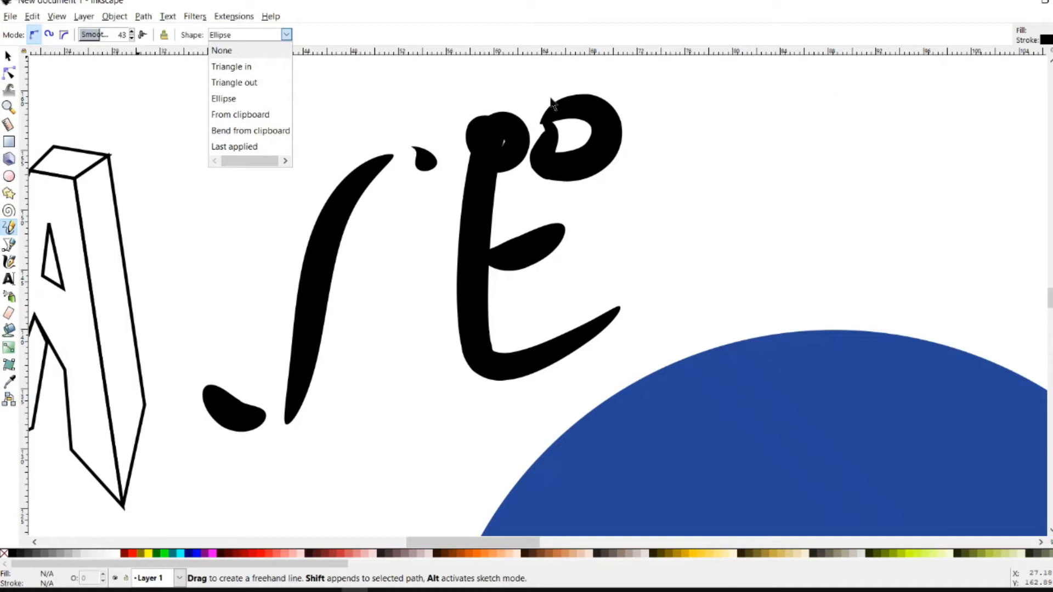
{"action": "left_click", "coordinate": [329, 30]}
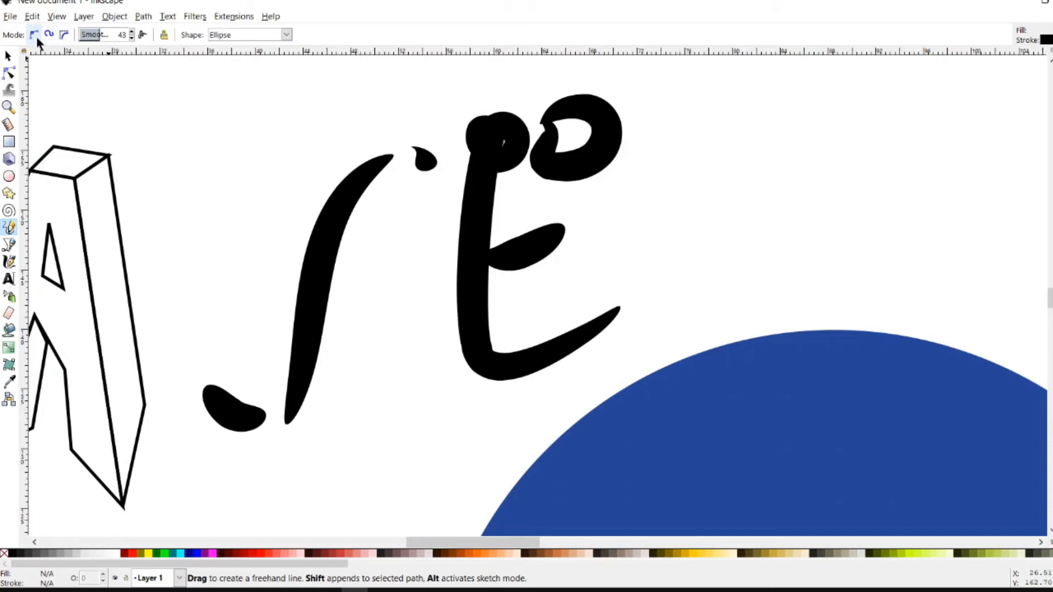
{"action": "mouse_move", "coordinate": [335, 301]}
{"action": "left_mouse_down"}
{"action": "mouse_move", "coordinate": [383, 257]}
{"action": "mouse_move", "coordinate": [395, 330]}
{"action": "mouse_move", "coordinate": [437, 427]}
{"action": "left_mouse_up"}
{"action": "key", "text": "ctrl+z"}
{"action": "key", "text": "ctrl+z"}
{"action": "key", "text": "ctrl+z"}
{"action": "left_click_drag", "start_coordinate": [395, 196], "coordinate": [418, 376]}
{"action": "key", "text": "ctrl+z"}
{"action": "left_click_drag", "start_coordinate": [417, 181], "coordinate": [428, 379]}
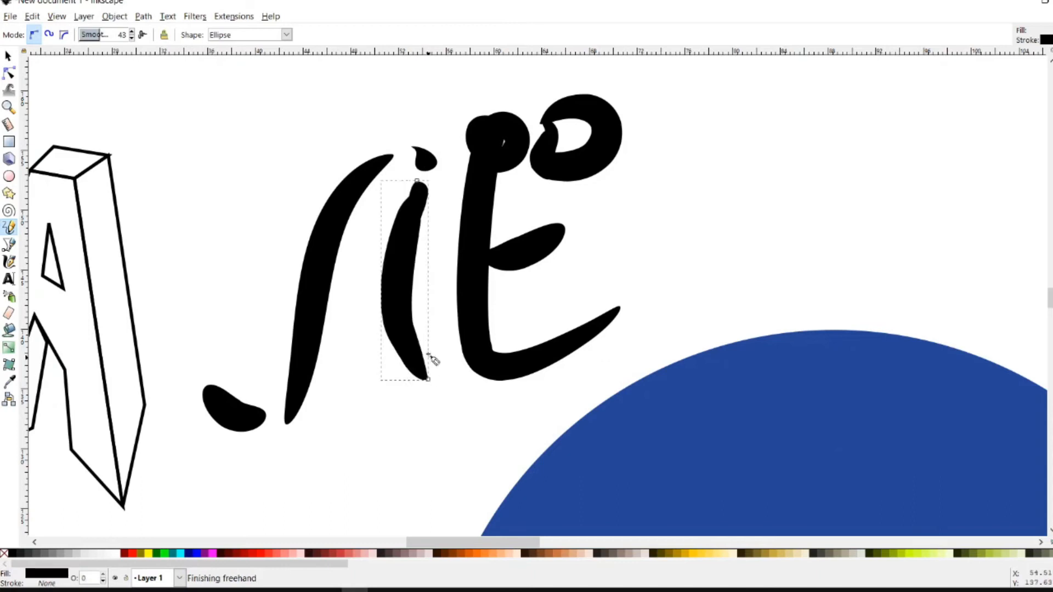
{"action": "key", "text": "ctrl+z"}
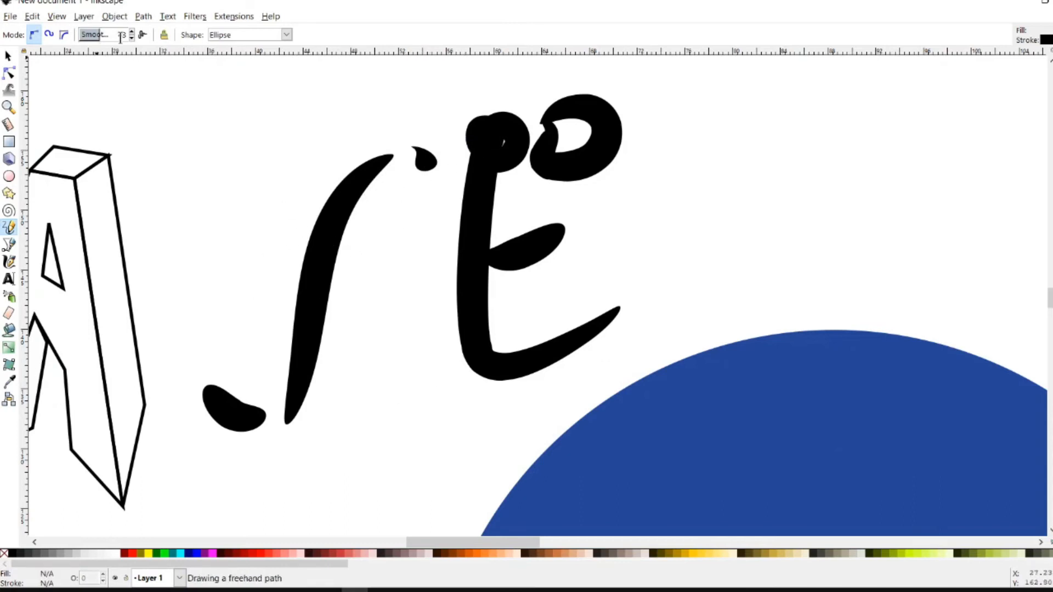
Open Fill and Stroke (Shift+Ctrl+F) and draw the A's crossbar rising from its left stroke
{"action": "key", "text": "shift+ctrl+f"}
{"action": "mouse_move", "coordinate": [416, 188]}
{"action": "left_mouse_down"}
{"action": "mouse_move", "coordinate": [397, 264]}
{"action": "mouse_move", "coordinate": [346, 274]}
{"action": "mouse_move", "coordinate": [376, 278]}
{"action": "mouse_move", "coordinate": [419, 201]}
{"action": "left_mouse_up"}
{"action": "key", "text": "ctrl+z"}
{"action": "left_click_drag", "start_coordinate": [431, 297], "coordinate": [421, 286]}
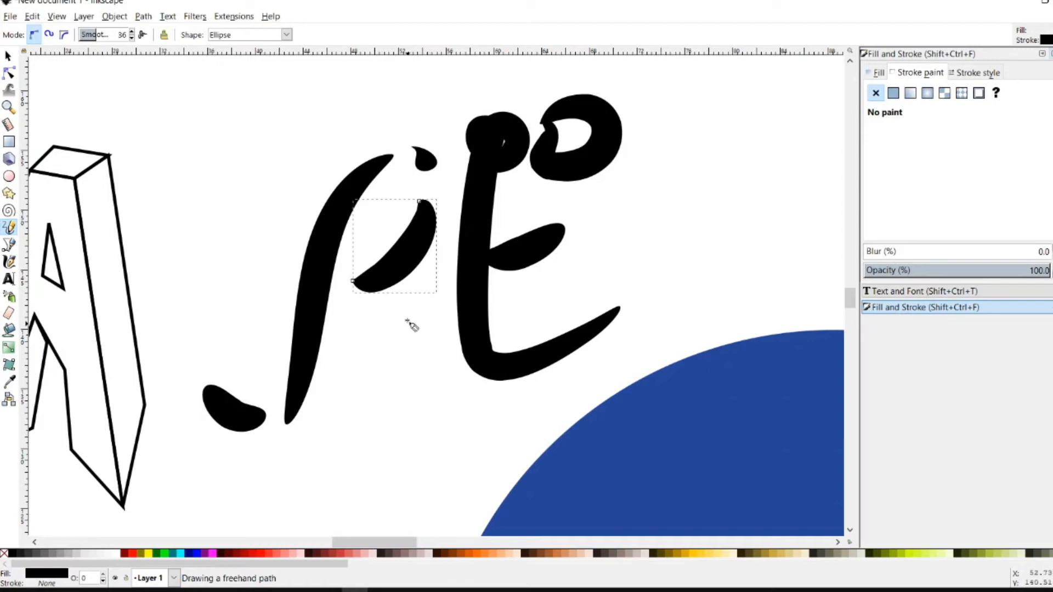
Draw and undo five attempts at a vertical right leg below the A's crossbar
{"action": "mouse_move", "coordinate": [414, 267]}
{"action": "left_mouse_down"}
{"action": "mouse_move", "coordinate": [435, 371]}
{"action": "mouse_move", "coordinate": [424, 353]}
{"action": "left_mouse_up"}
{"action": "key", "text": "ctrl+z"}
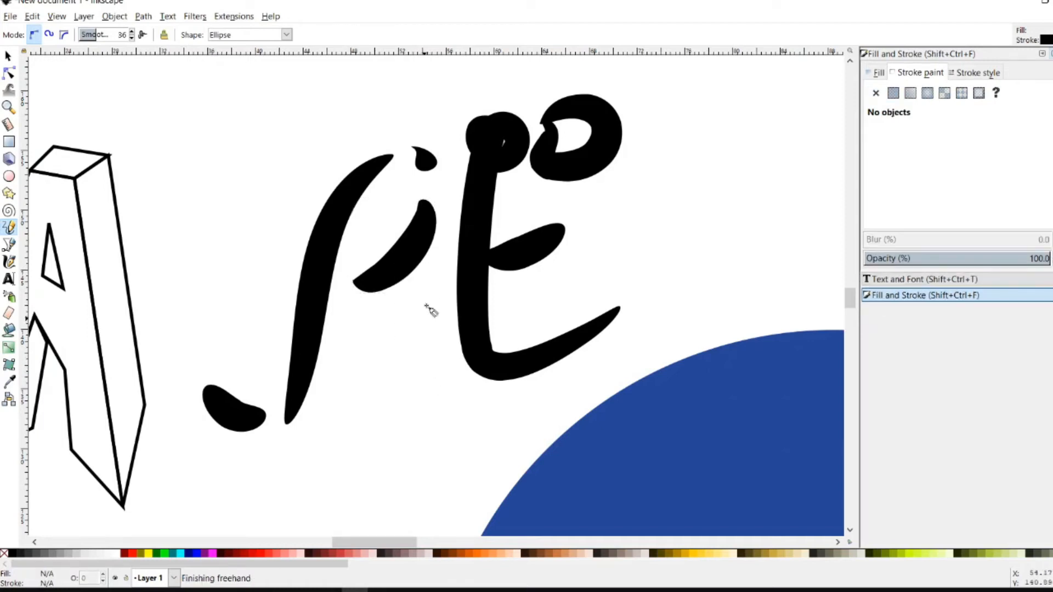
{"action": "mouse_move", "coordinate": [417, 255]}
{"action": "left_mouse_down"}
{"action": "mouse_move", "coordinate": [409, 321]}
{"action": "mouse_move", "coordinate": [424, 362]}
{"action": "left_mouse_up"}
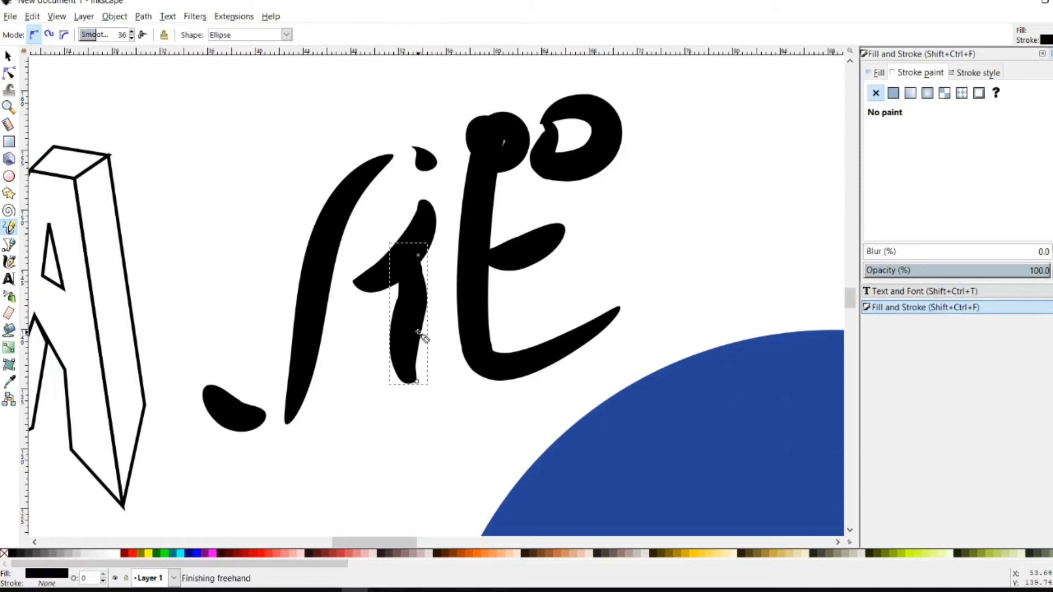
{"action": "key", "text": "ctrl+z"}
{"action": "mouse_move", "coordinate": [428, 227]}
{"action": "left_mouse_down"}
{"action": "mouse_move", "coordinate": [432, 367]}
{"action": "mouse_move", "coordinate": [418, 304]}
{"action": "left_mouse_up"}
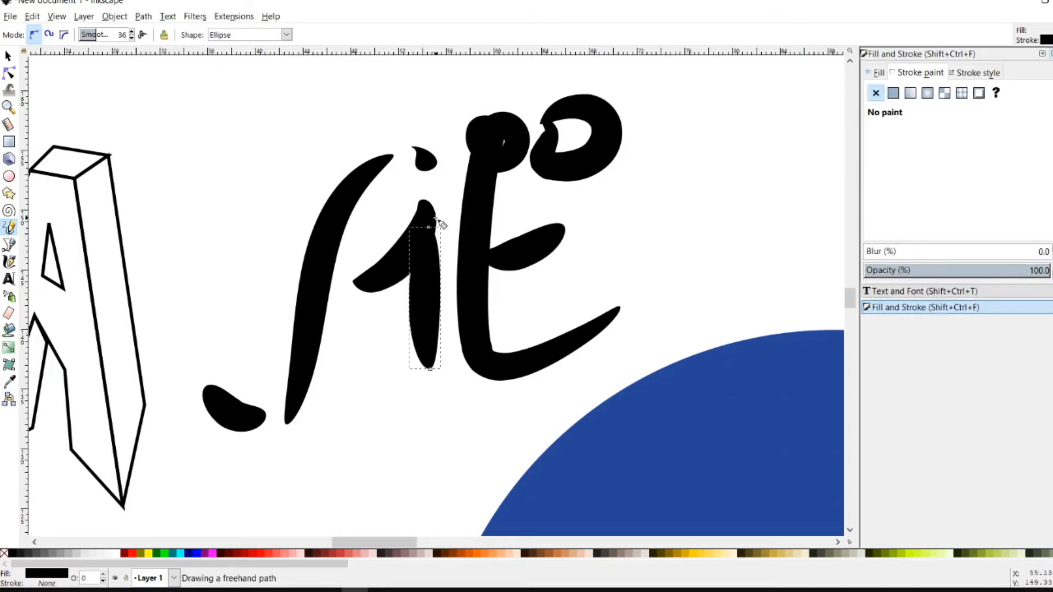
{"action": "key", "text": "ctrl+z"}
{"action": "mouse_move", "coordinate": [428, 224]}
{"action": "left_mouse_down"}
{"action": "mouse_move", "coordinate": [421, 365]}
{"action": "mouse_move", "coordinate": [432, 400]}
{"action": "left_mouse_up"}
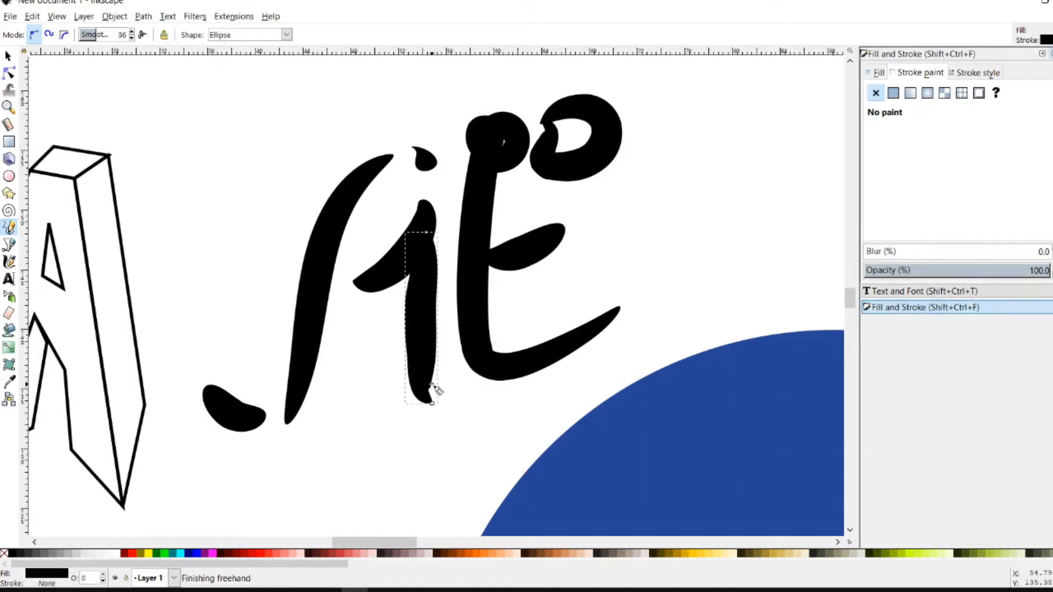
{"action": "key", "text": "ctrl+z"}
{"action": "mouse_move", "coordinate": [419, 244]}
{"action": "left_mouse_down"}
{"action": "mouse_move", "coordinate": [406, 364]}
{"action": "mouse_move", "coordinate": [418, 379]}
{"action": "mouse_move", "coordinate": [410, 340]}
{"action": "left_mouse_up"}
{"action": "key", "text": "Escape"}
{"action": "key", "text": "ctrl+z"}
{"action": "key", "text": "ctrl+z"}
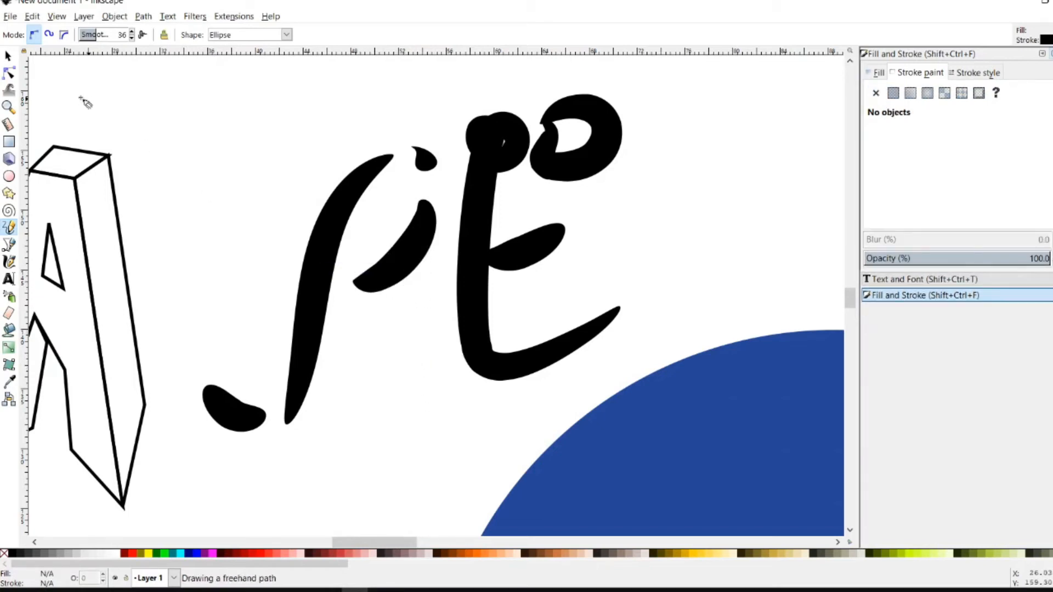
Scale the stroke taller and move it down-right into place as the A's right leg
{"action": "left_click", "coordinate": [8, 56]}
{"action": "left_click", "coordinate": [374, 286]}
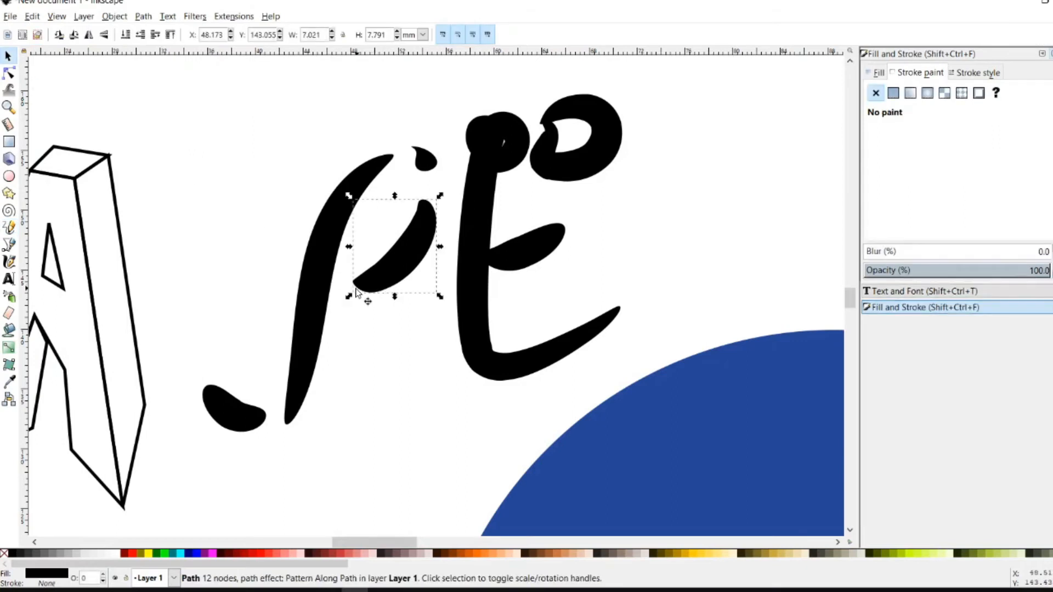
{"action": "left_click_drag", "start_coordinate": [350, 297], "coordinate": [340, 294]}
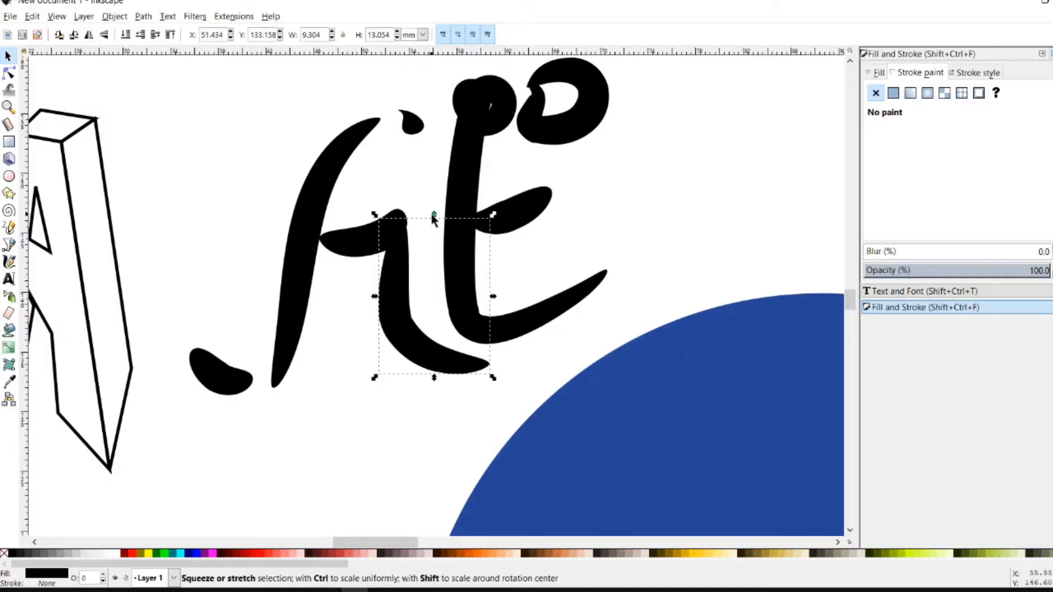
{"action": "left_click_drag", "start_coordinate": [434, 217], "coordinate": [449, 153]}
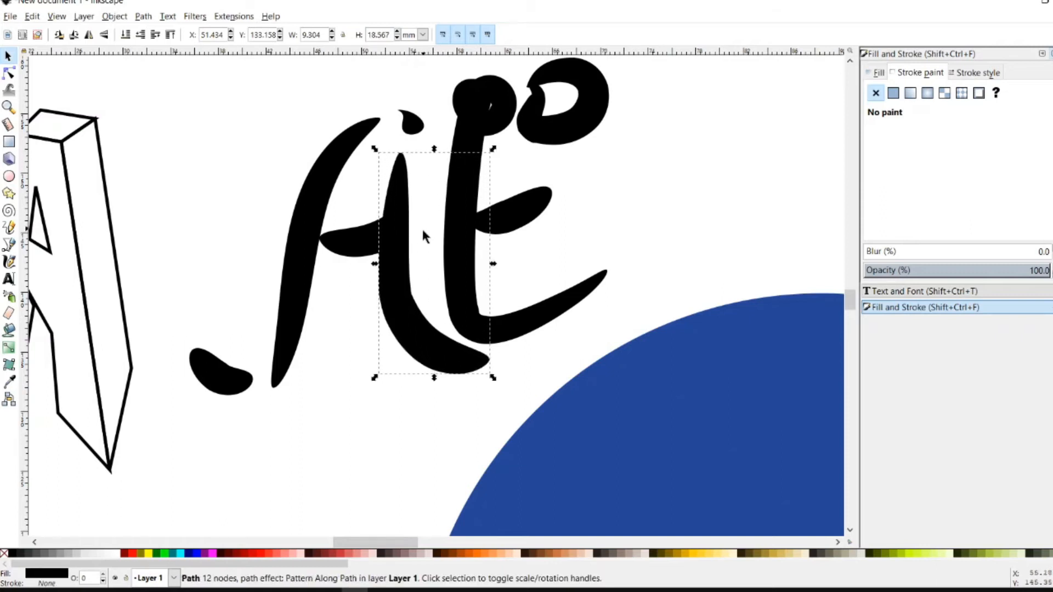
{"action": "mouse_move", "coordinate": [404, 254]}
{"action": "left_mouse_down"}
{"action": "mouse_move", "coordinate": [413, 300]}
{"action": "mouse_move", "coordinate": [408, 290]}
{"action": "left_mouse_up"}
Using the Node tool, pull the leg's tip node up and right to curve the foot
{"action": "key", "text": "n"}
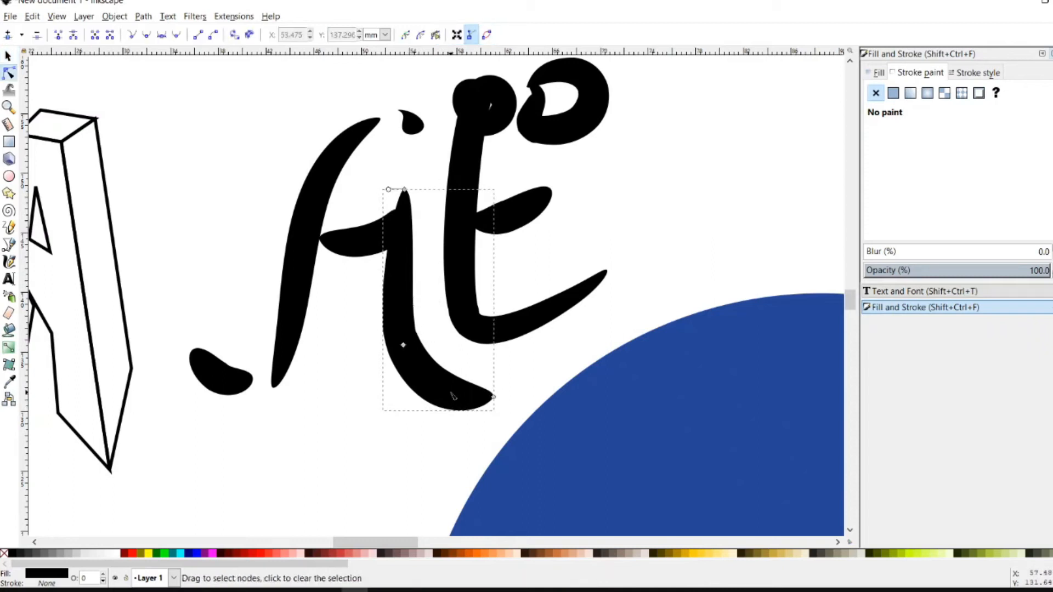
{"action": "left_click_drag", "start_coordinate": [494, 397], "coordinate": [496, 395]}
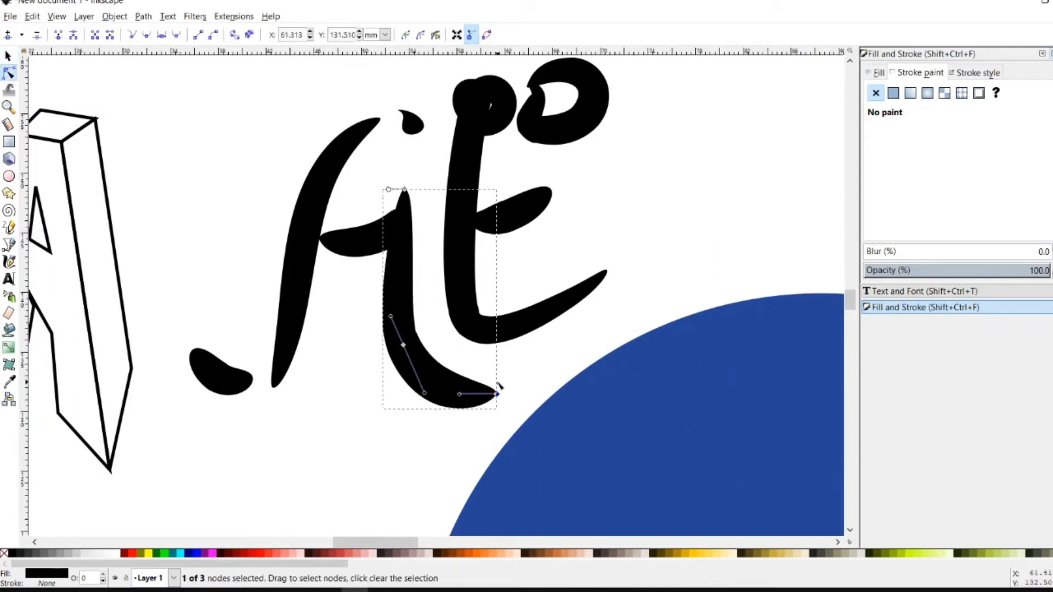
{"action": "left_click", "coordinate": [498, 396]}
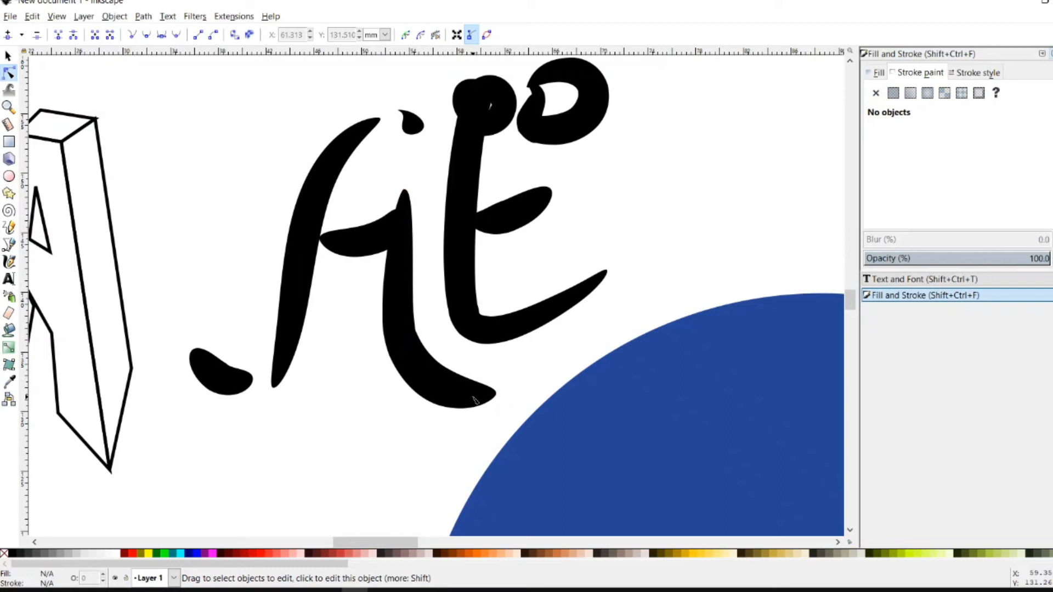
{"action": "left_click", "coordinate": [475, 399]}
{"action": "left_click_drag", "start_coordinate": [496, 395], "coordinate": [544, 374]}
Reshape the leg's foot, then remove it and try several redrawn right legs, undoing each
{"action": "mouse_move", "coordinate": [425, 393]}
{"action": "left_mouse_down"}
{"action": "mouse_move", "coordinate": [404, 400]}
{"action": "mouse_move", "coordinate": [431, 397]}
{"action": "left_mouse_up"}
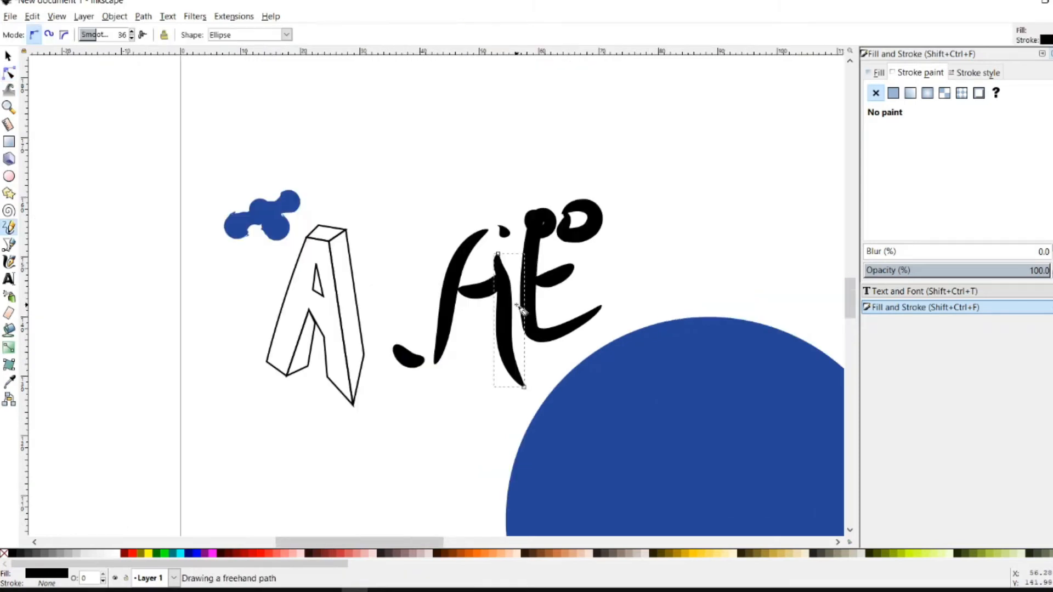
{"action": "key", "text": "ctrl+z"}
{"action": "left_click_drag", "start_coordinate": [500, 248], "coordinate": [514, 349]}
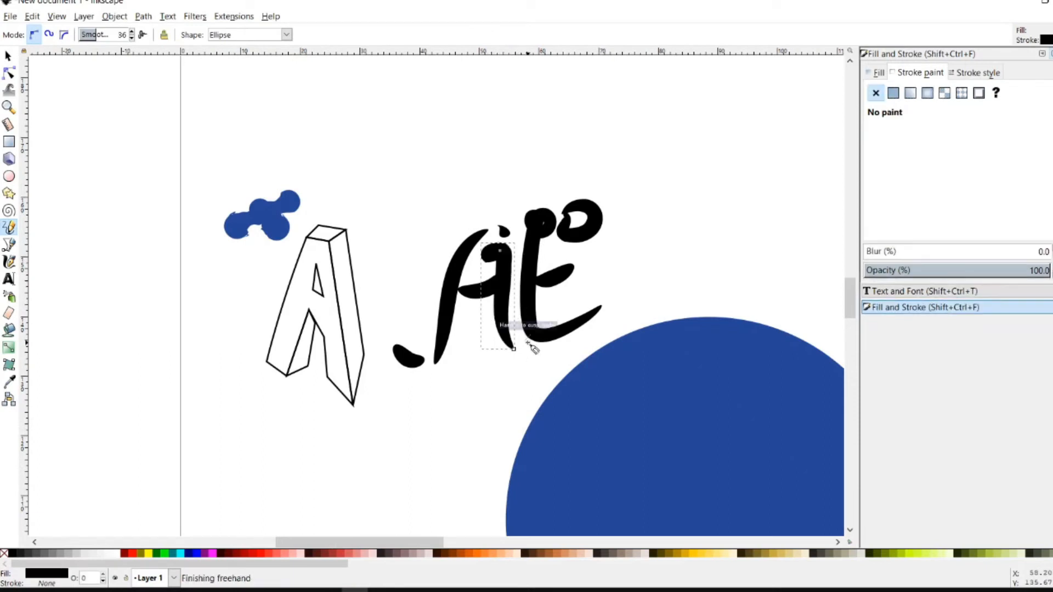
{"action": "key", "text": "ctrl+z"}
{"action": "mouse_move", "coordinate": [515, 357]}
{"action": "left_mouse_down"}
{"action": "mouse_move", "coordinate": [503, 348]}
{"action": "mouse_move", "coordinate": [499, 236]}
{"action": "mouse_move", "coordinate": [519, 389]}
{"action": "left_mouse_up"}
{"action": "key", "text": "ctrl+z"}
{"action": "left_click_drag", "start_coordinate": [490, 257], "coordinate": [511, 400]}
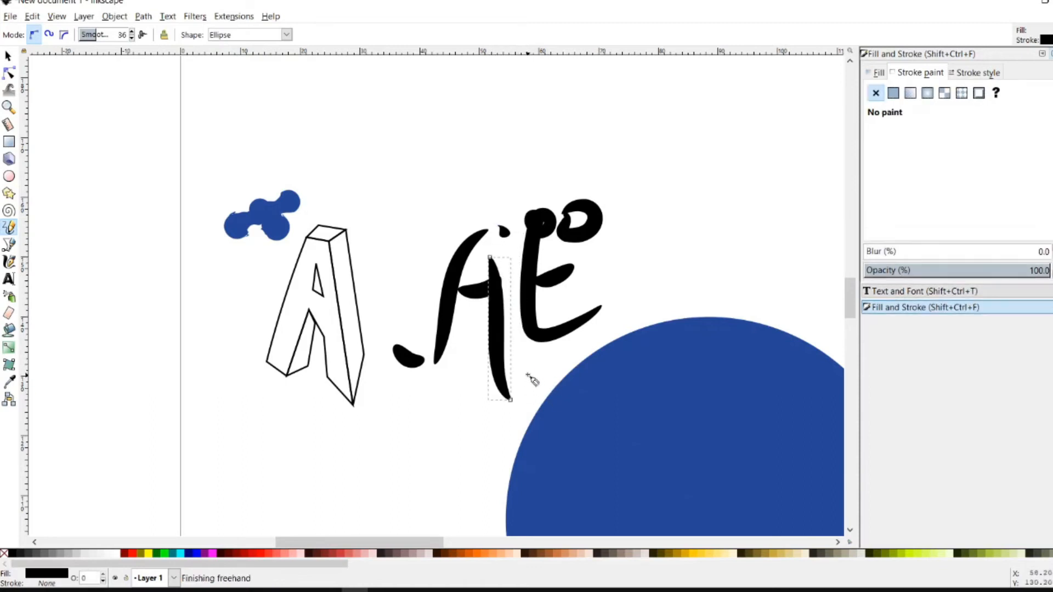
{"action": "key", "text": "ctrl+z"}
{"action": "left_click_drag", "start_coordinate": [493, 251], "coordinate": [513, 398]}
{"action": "key", "text": "ctrl+z"}
Try slanted and shorter right-leg strokes and a small dot, undoing them all
{"action": "left_click_drag", "start_coordinate": [491, 259], "coordinate": [522, 390]}
{"action": "key", "text": "ctrl+z"}
{"action": "left_click_drag", "start_coordinate": [497, 257], "coordinate": [513, 383]}
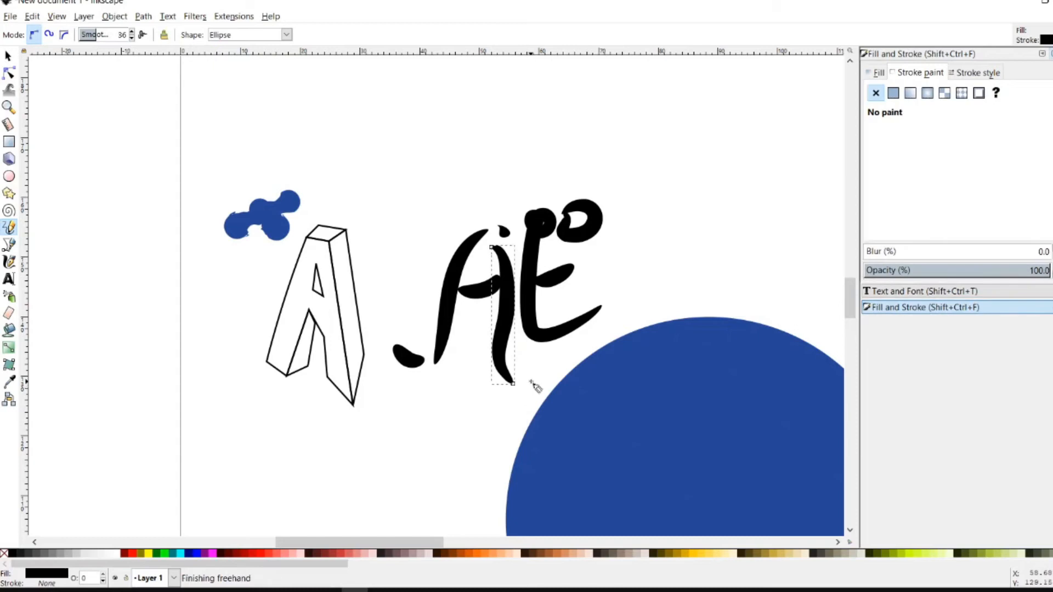
{"action": "key", "text": "ctrl+z"}
{"action": "left_click_drag", "start_coordinate": [498, 290], "coordinate": [501, 350]}
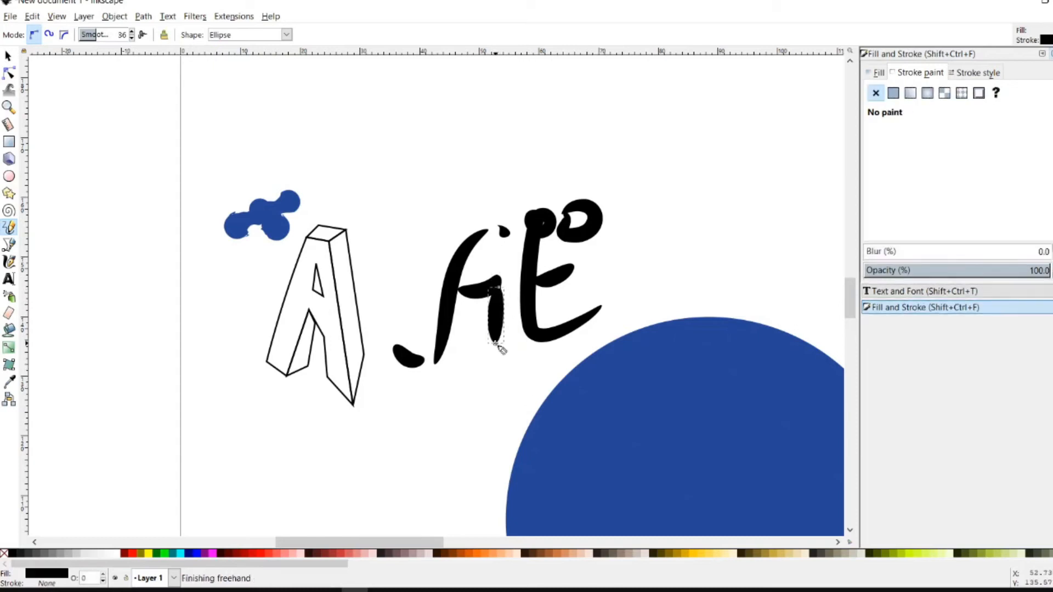
{"action": "key", "text": "ctrl+z"}
{"action": "left_click_drag", "start_coordinate": [498, 290], "coordinate": [507, 345]}
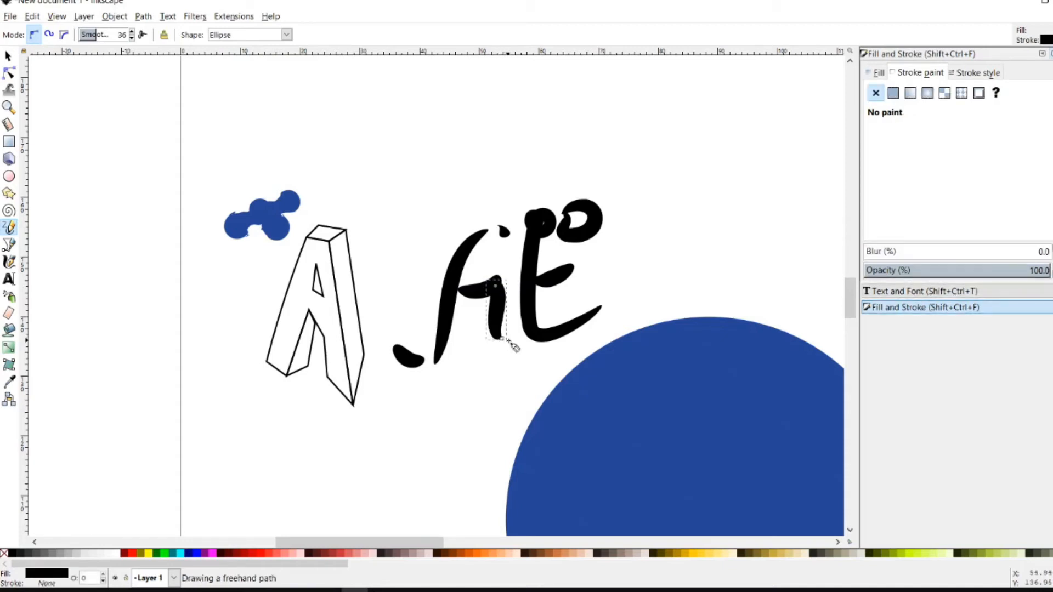
{"action": "left_click_drag", "start_coordinate": [500, 252], "coordinate": [500, 258]}
{"action": "key", "text": "ctrl+z"}
{"action": "left_click_drag", "start_coordinate": [501, 310], "coordinate": [501, 310]}
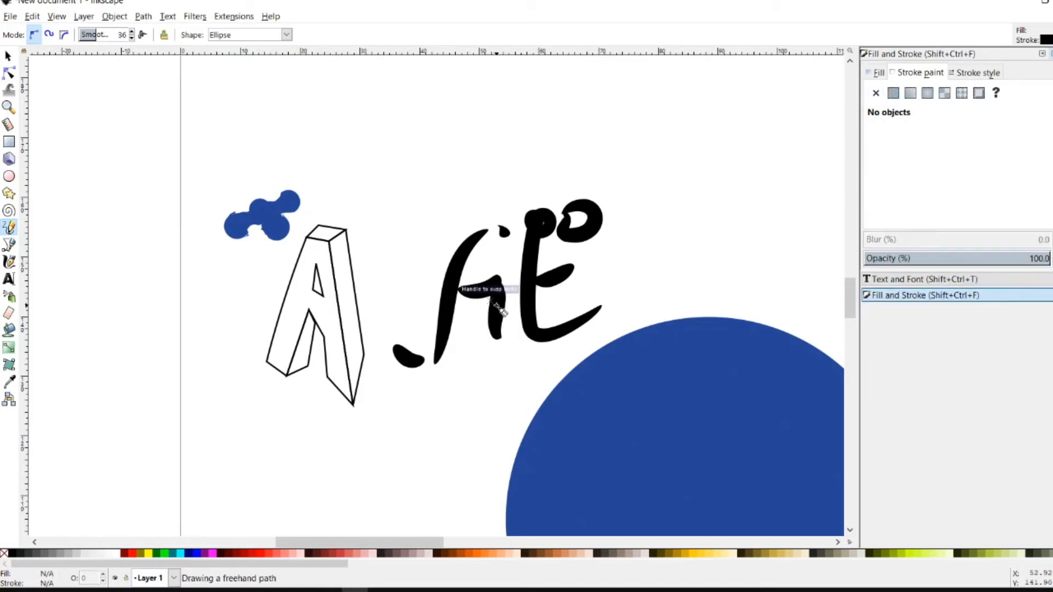
{"action": "key", "text": "ctrl+z"}
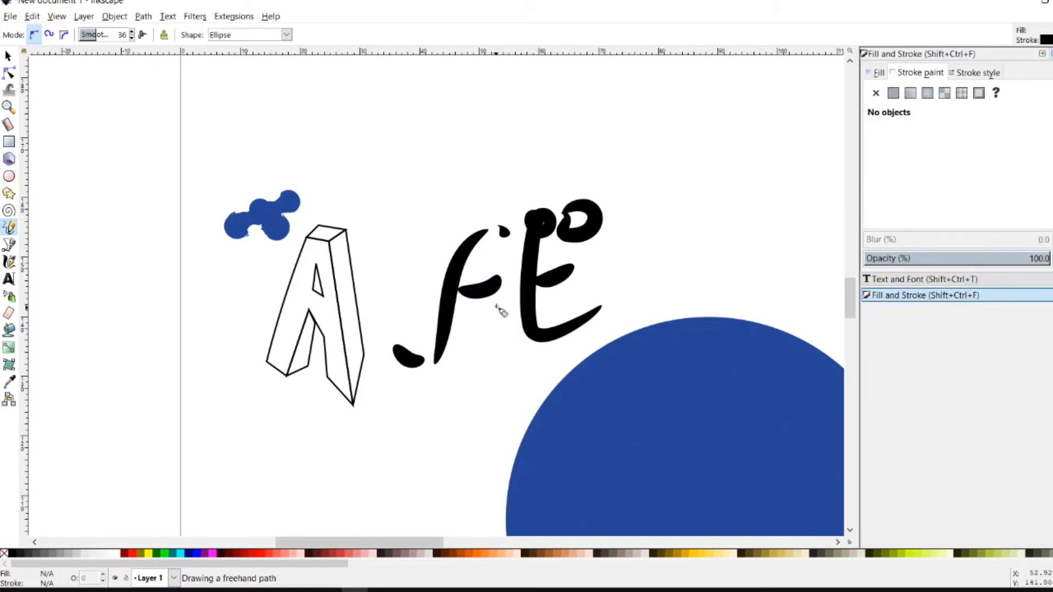
Try and undo a long down-right stroke, then raise the right leg's top point to the apex
{"action": "mouse_move", "coordinate": [501, 288]}
{"action": "left_mouse_down"}
{"action": "mouse_move", "coordinate": [490, 328]}
{"action": "mouse_move", "coordinate": [513, 349]}
{"action": "mouse_move", "coordinate": [508, 387]}
{"action": "mouse_move", "coordinate": [626, 374]}
{"action": "left_mouse_up"}
{"action": "key", "text": "ctrl+z"}
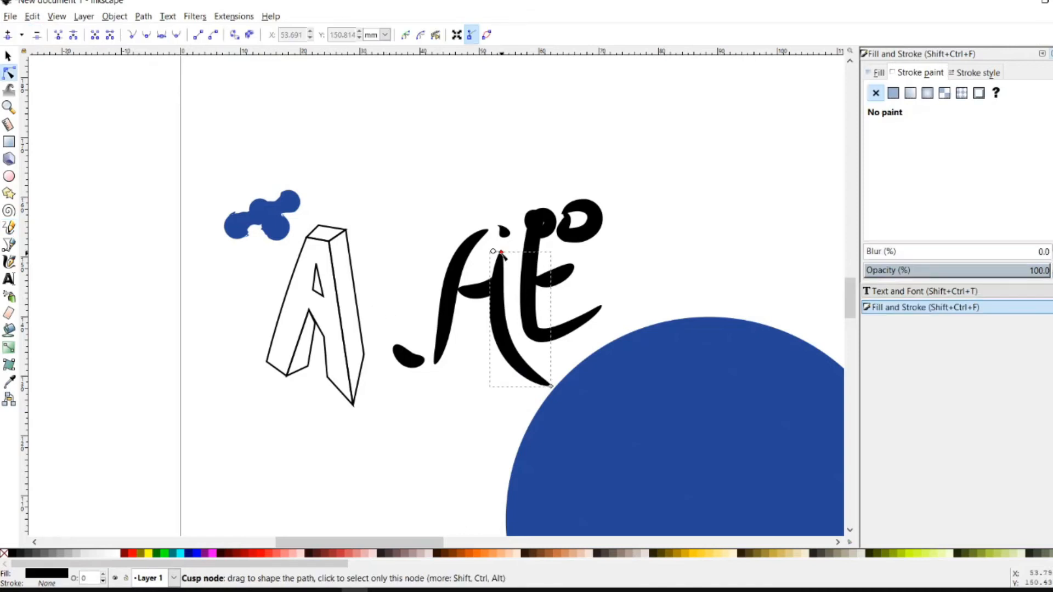
{"action": "mouse_move", "coordinate": [503, 254]}
{"action": "left_mouse_down"}
{"action": "mouse_move", "coordinate": [499, 231]}
{"action": "mouse_move", "coordinate": [501, 254]}
{"action": "left_mouse_up"}
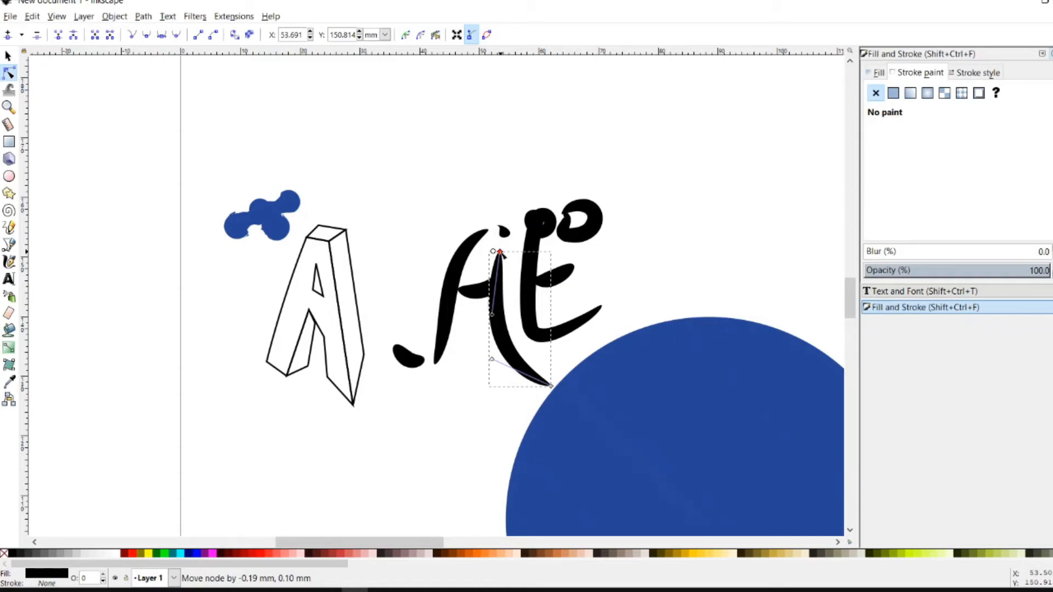
{"action": "left_click_drag", "start_coordinate": [501, 254], "coordinate": [501, 252]}
Scale the apex dot up into a teardrop and widen the A's left stroke to 9.635 mm
{"action": "left_click", "coordinate": [8, 55]}
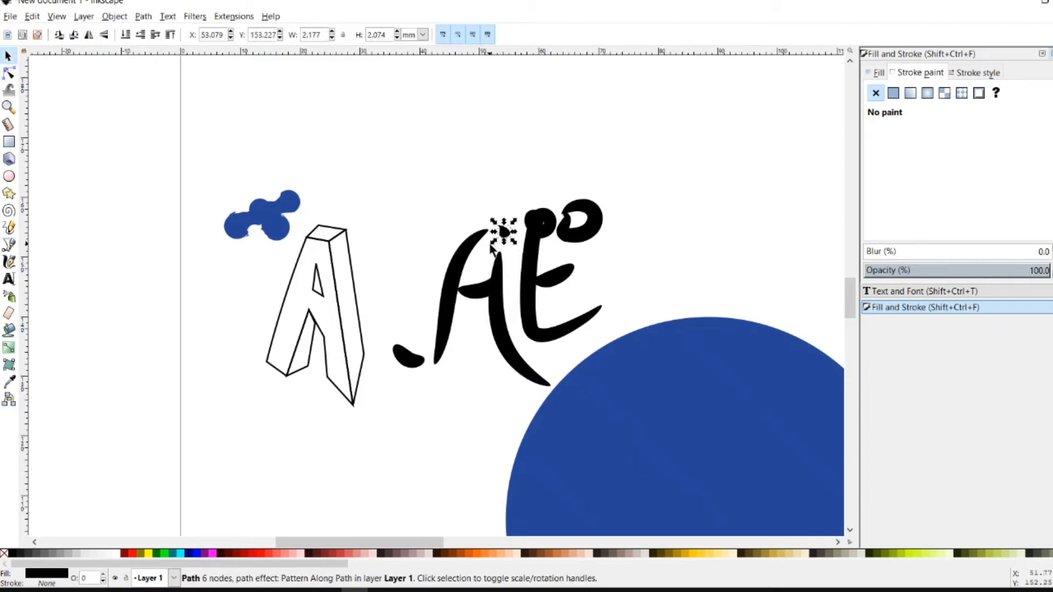
{"action": "mouse_move", "coordinate": [493, 243]}
{"action": "left_mouse_down"}
{"action": "mouse_move", "coordinate": [483, 270]}
{"action": "mouse_move", "coordinate": [509, 240]}
{"action": "mouse_move", "coordinate": [487, 219]}
{"action": "mouse_move", "coordinate": [514, 244]}
{"action": "left_mouse_up"}
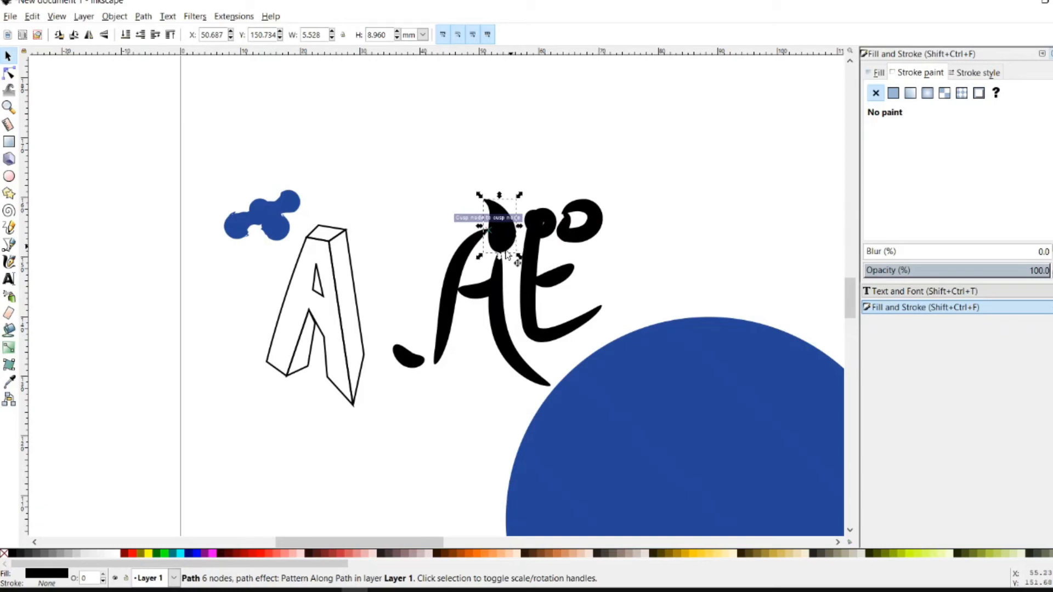
{"action": "left_click", "coordinate": [449, 295]}
{"action": "left_click_drag", "start_coordinate": [431, 296], "coordinate": [431, 301]}
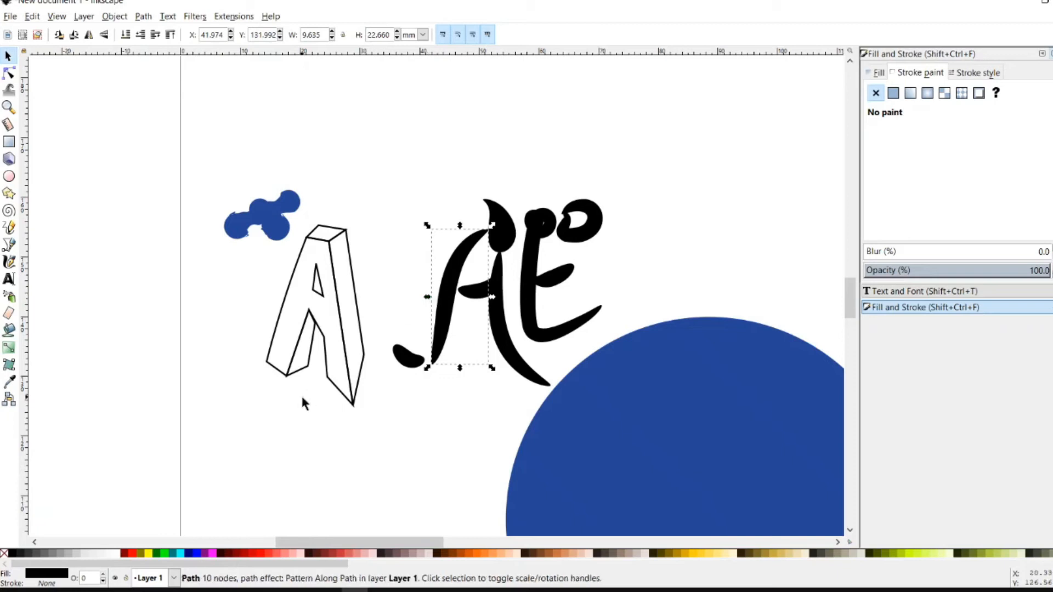
{"action": "left_click_drag", "start_coordinate": [383, 168], "coordinate": [207, 408]}
Move the outlined 3D A with the blue blob up-left, and the blue circle down-right
{"action": "left_click_drag", "start_coordinate": [230, 284], "coordinate": [230, 285]}
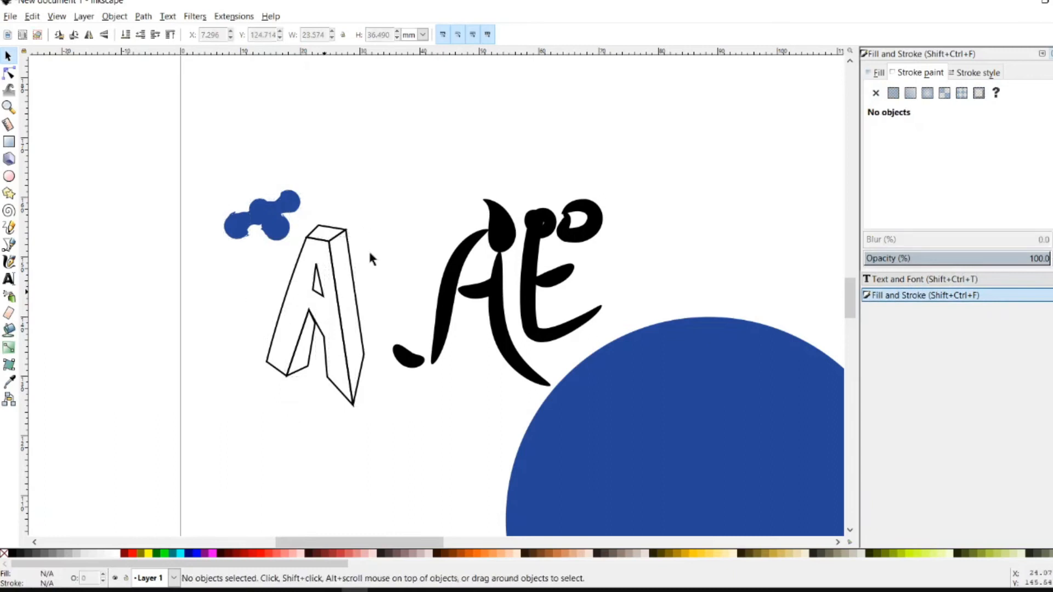
{"action": "left_click_drag", "start_coordinate": [378, 155], "coordinate": [207, 409]}
{"action": "left_click_drag", "start_coordinate": [282, 277], "coordinate": [82, 234]}
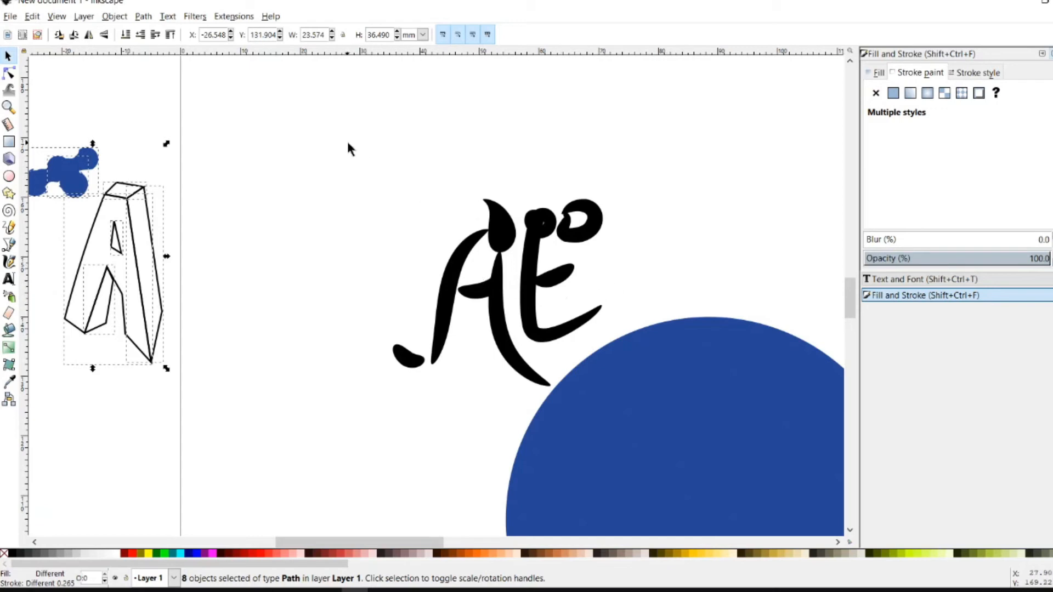
{"action": "mouse_move", "coordinate": [680, 376]}
{"action": "left_mouse_down"}
{"action": "mouse_move", "coordinate": [745, 394]}
{"action": "mouse_move", "coordinate": [751, 441]}
{"action": "left_mouse_up"}
Copy the AE lettering and paste two copies at the upper left and lower left
{"action": "mouse_move", "coordinate": [688, 167]}
{"action": "left_mouse_down"}
{"action": "mouse_move", "coordinate": [411, 244]}
{"action": "mouse_move", "coordinate": [338, 378]}
{"action": "mouse_move", "coordinate": [339, 408]}
{"action": "left_mouse_up"}
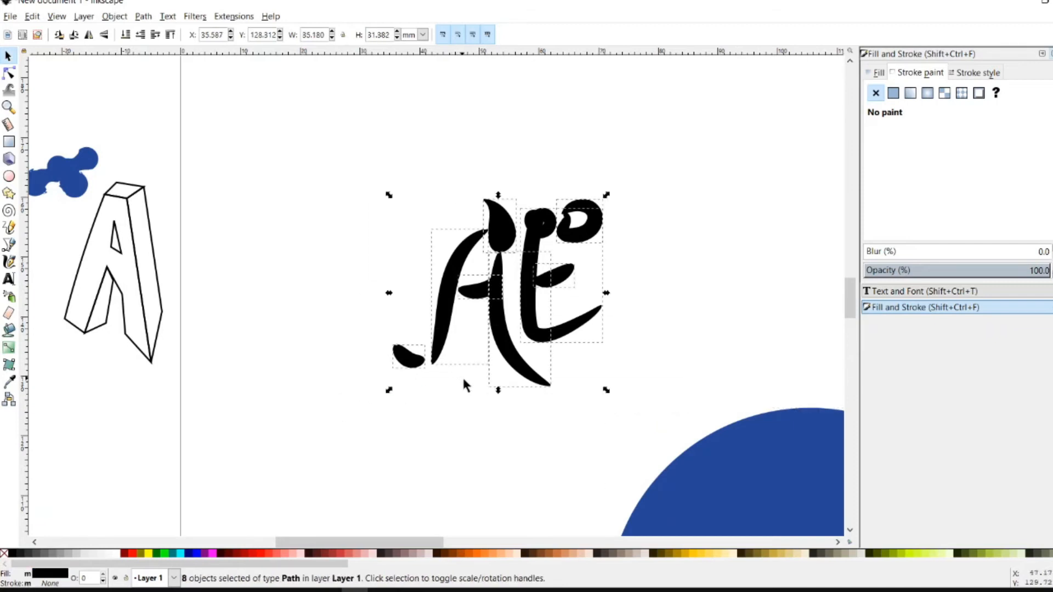
{"action": "key", "text": "ctrl"}
{"action": "key", "text": "ctrl"}
{"action": "key", "text": "ctrl+v"}
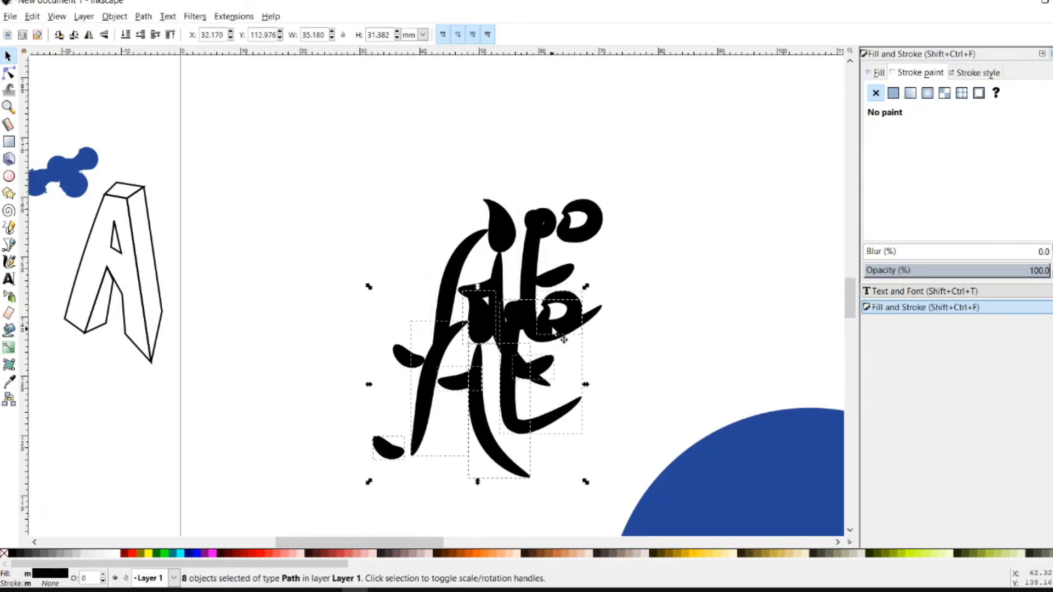
{"action": "key", "text": "ctrl"}
{"action": "left_click_drag", "start_coordinate": [436, 357], "coordinate": [70, 101]}
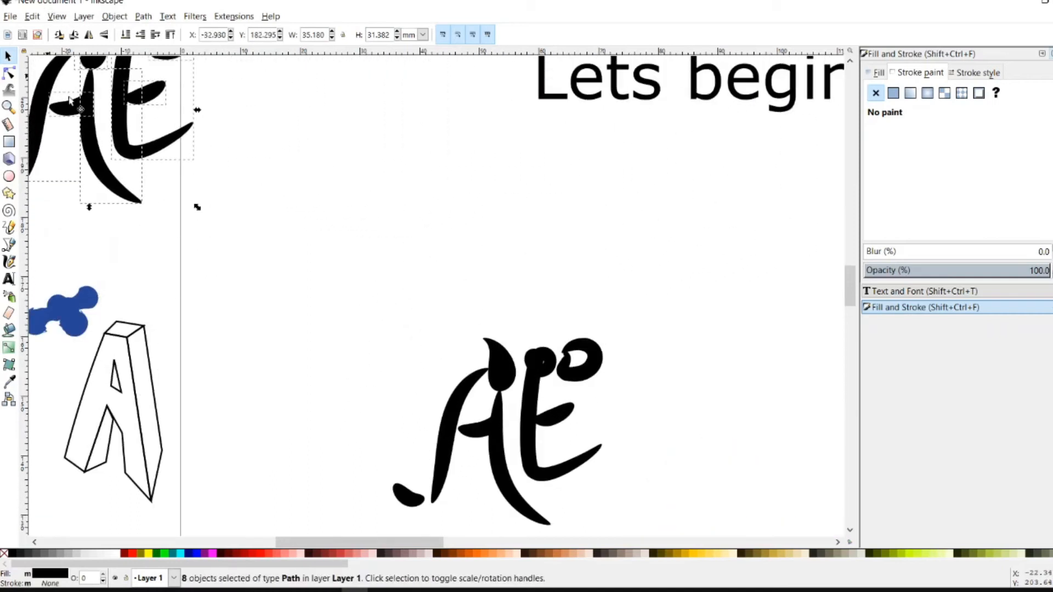
{"action": "scroll", "coordinate": [702, 296], "scroll_direction": "down", "scroll_amount": 5}
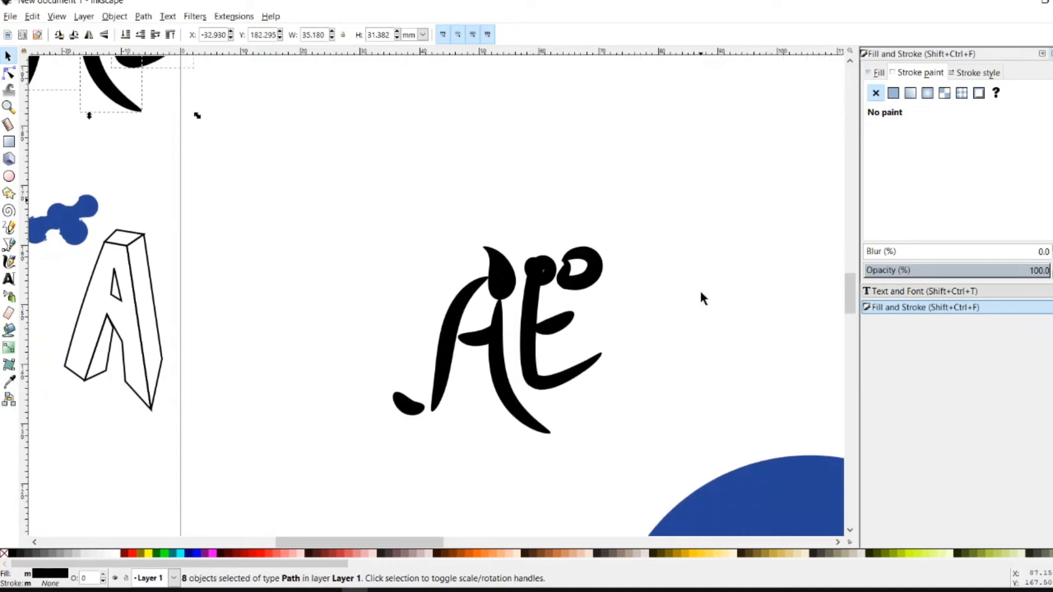
{"action": "key", "text": "ctrl"}
{"action": "key", "text": "ctrl+v"}
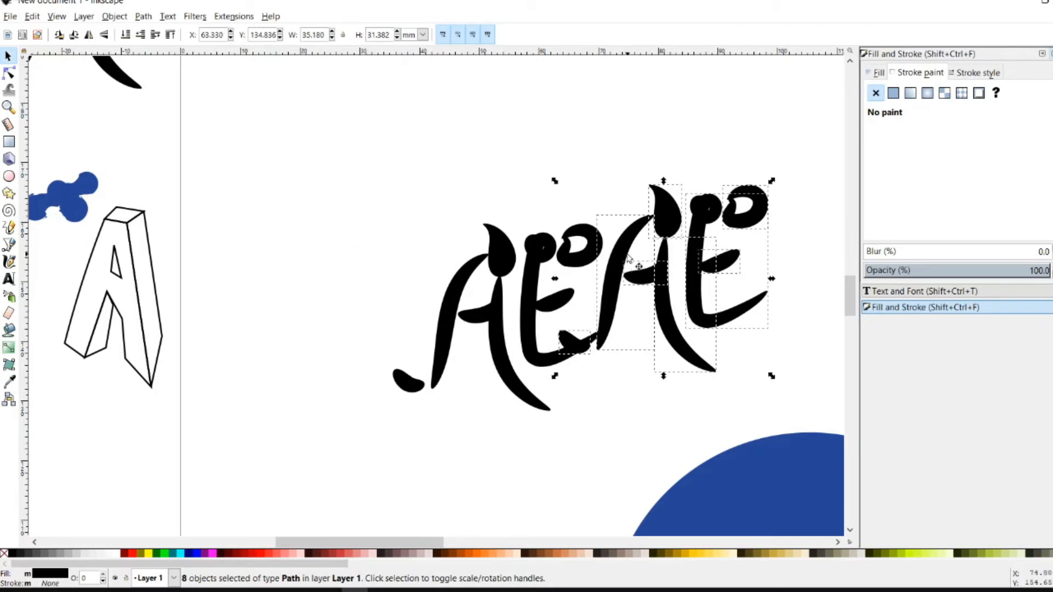
{"action": "mouse_move", "coordinate": [633, 257]}
{"action": "left_mouse_down"}
{"action": "mouse_move", "coordinate": [642, 275]}
{"action": "mouse_move", "coordinate": [499, 406]}
{"action": "mouse_move", "coordinate": [241, 406]}
{"action": "mouse_move", "coordinate": [214, 392]}
{"action": "mouse_move", "coordinate": [141, 423]}
{"action": "left_mouse_up"}
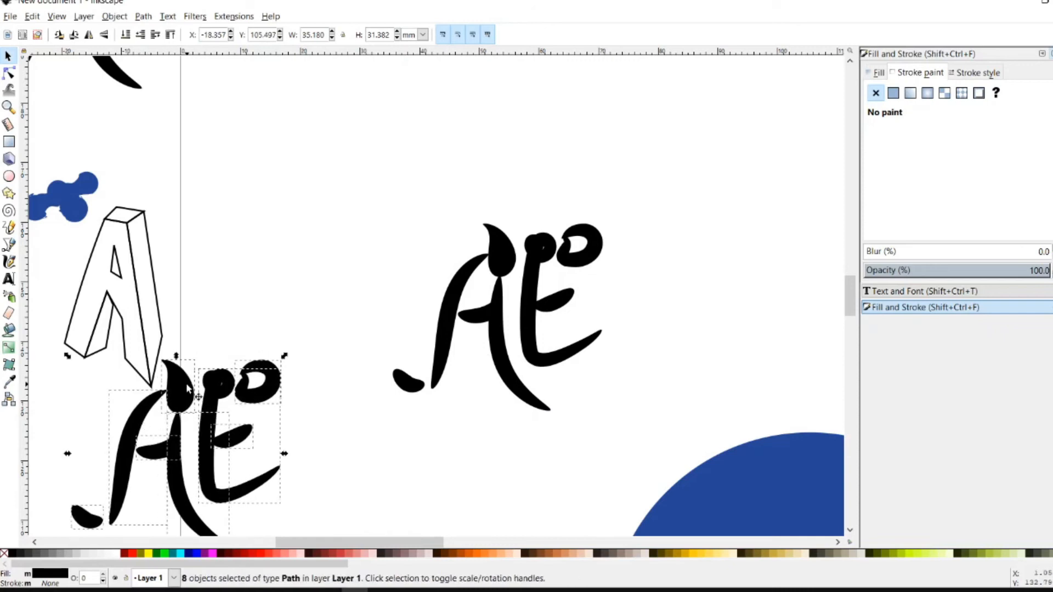
Select the apex teardrop on the lower-left AE copy and give it a flat colour fill
{"action": "right_click", "coordinate": [186, 383]}
{"action": "left_click", "coordinate": [185, 396]}
{"action": "left_click", "coordinate": [203, 340]}
{"action": "left_click", "coordinate": [176, 390]}
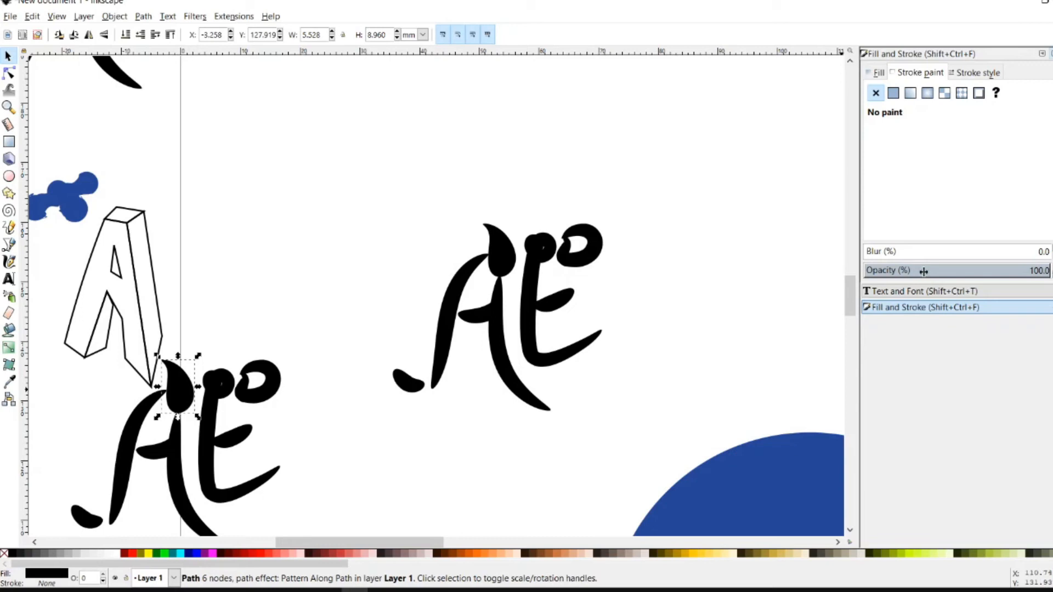
{"action": "left_click", "coordinate": [911, 302]}
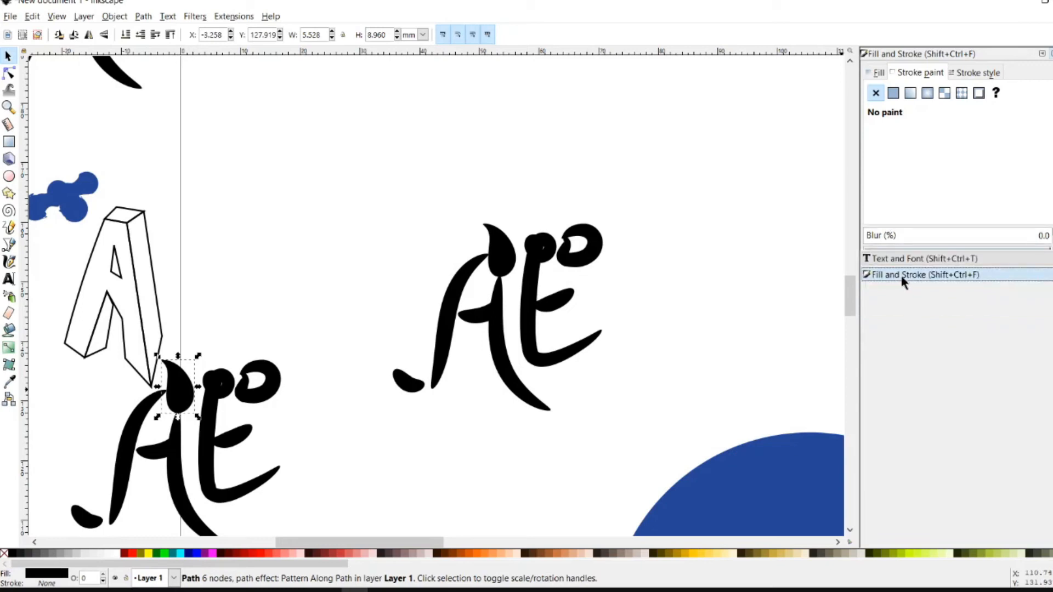
{"action": "left_click", "coordinate": [879, 73]}
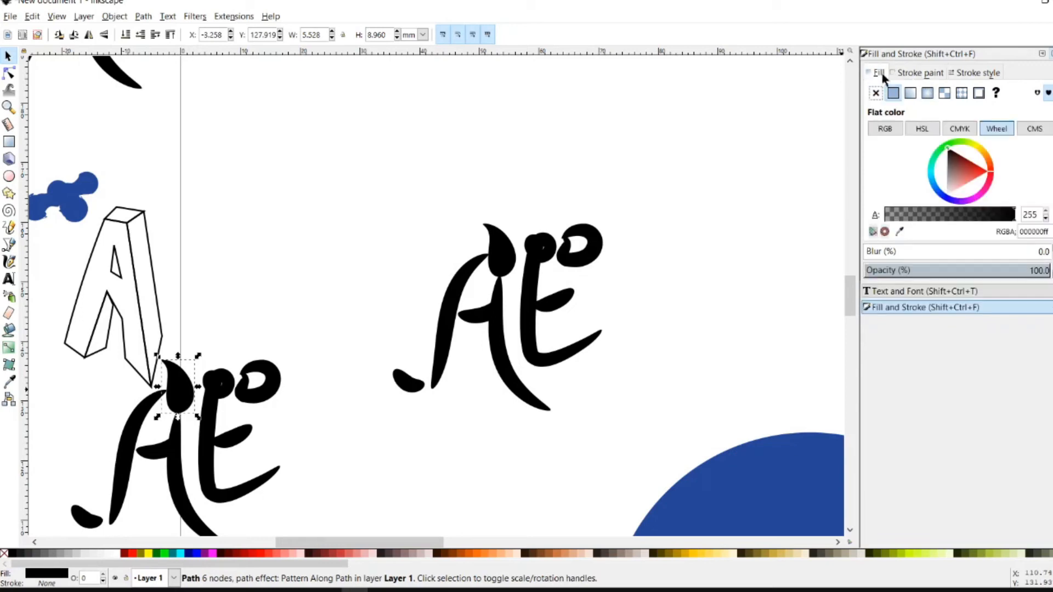
{"action": "left_click", "coordinate": [964, 174]}
Tune the teardrop's colour to light green and drag it onto the original A's apex
{"action": "left_click_drag", "start_coordinate": [963, 175], "coordinate": [964, 169]}
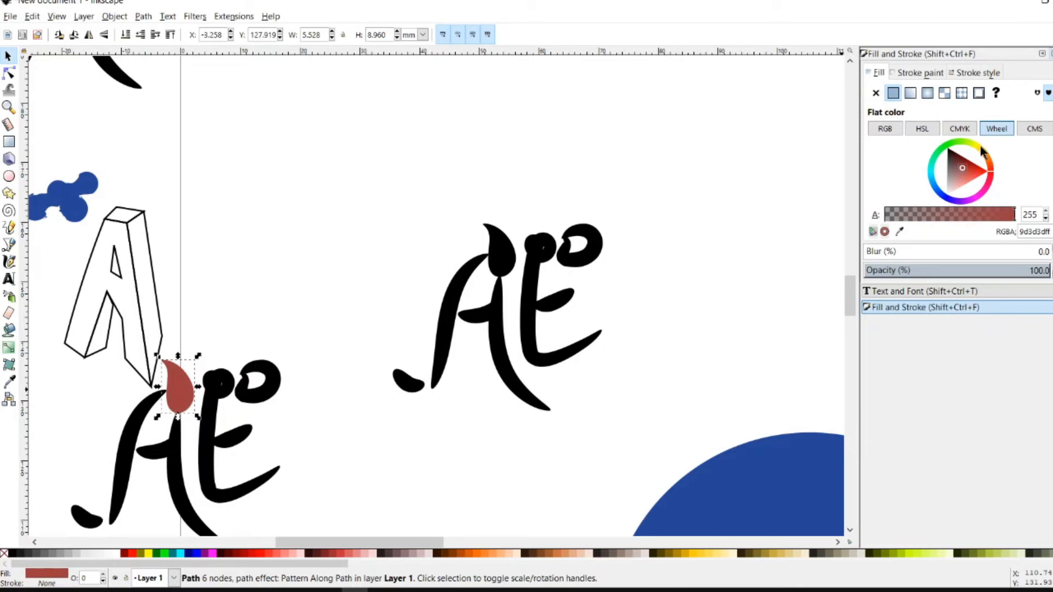
{"action": "left_click", "coordinate": [979, 150]}
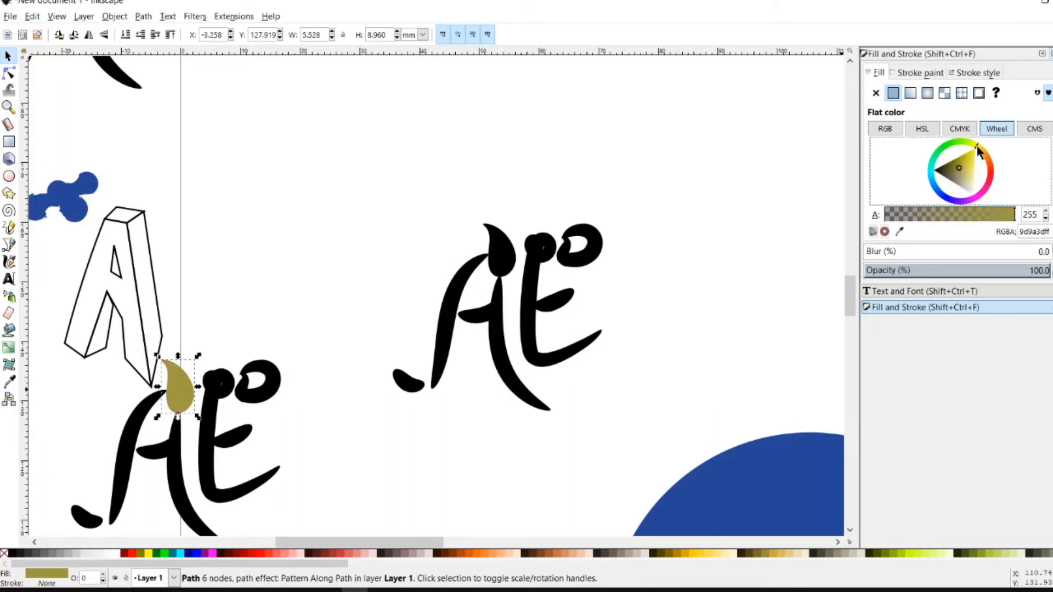
{"action": "left_click_drag", "start_coordinate": [977, 146], "coordinate": [975, 167]}
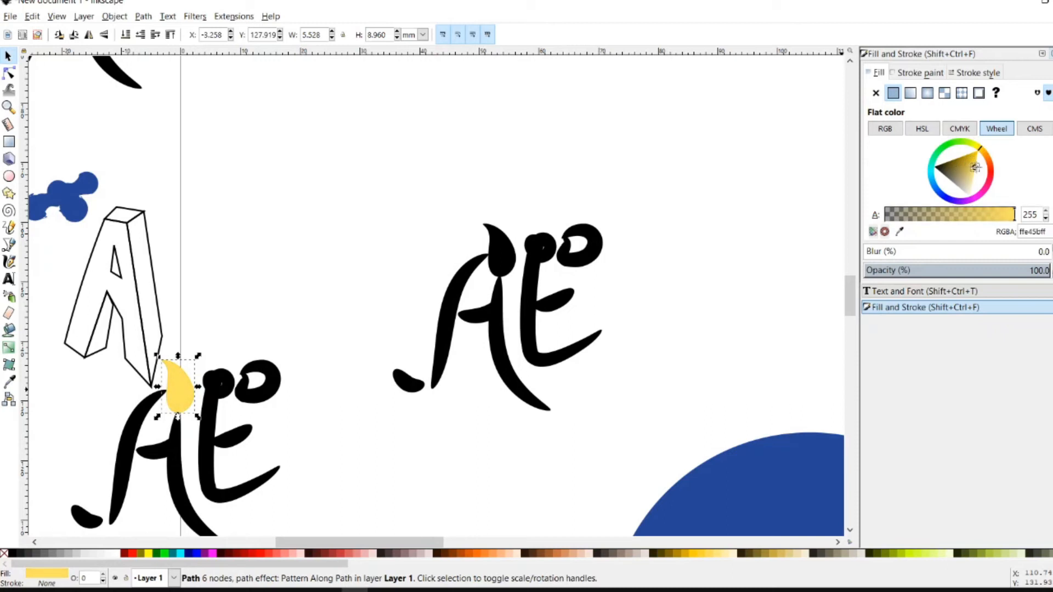
{"action": "left_click_drag", "start_coordinate": [981, 156], "coordinate": [954, 141]}
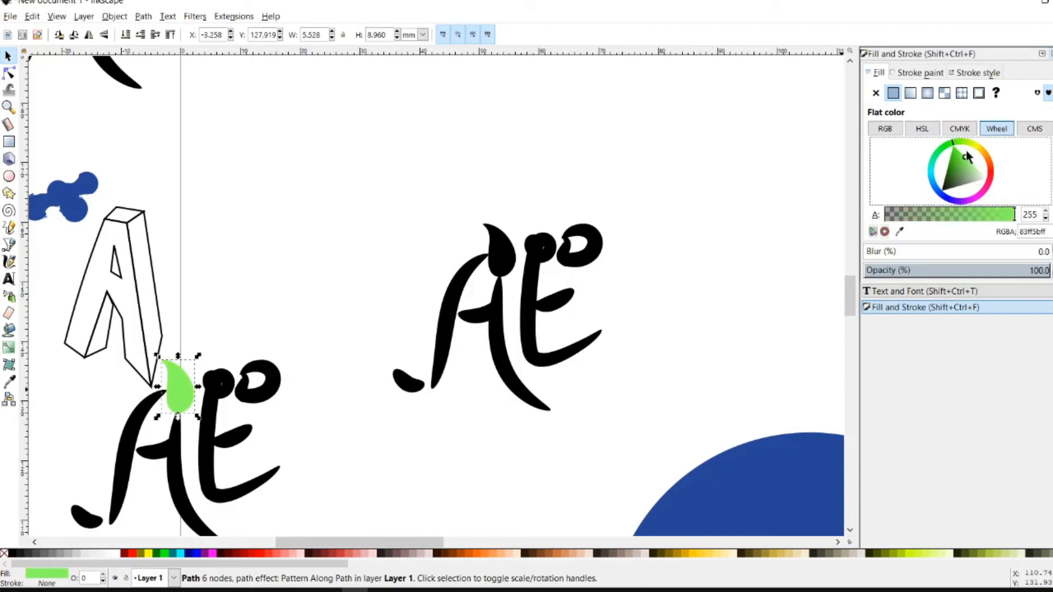
{"action": "left_click_drag", "start_coordinate": [957, 163], "coordinate": [965, 160]}
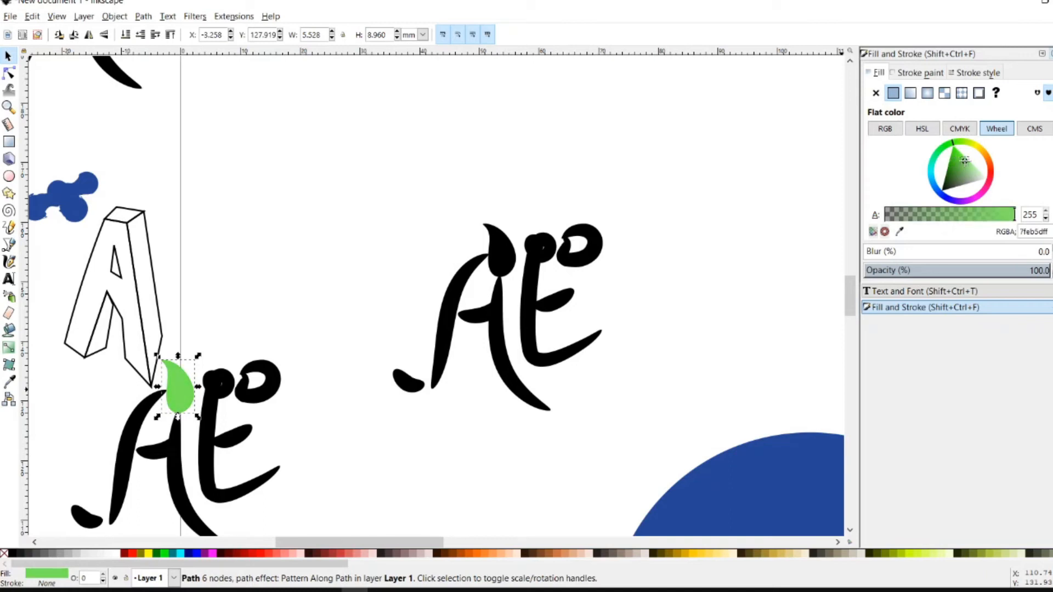
{"action": "left_click_drag", "start_coordinate": [183, 388], "coordinate": [519, 256]}
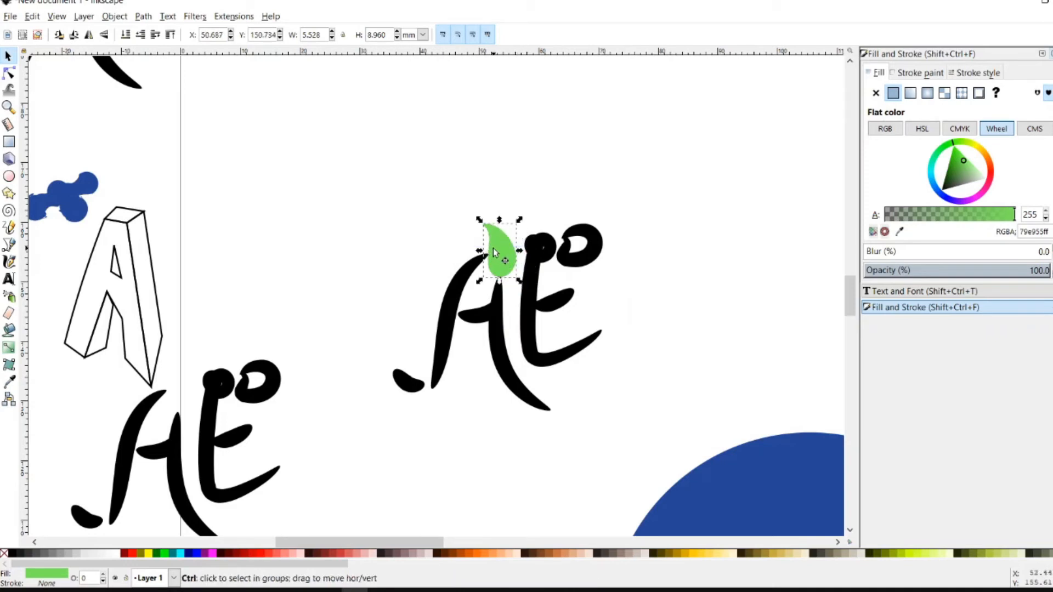
Scale the green leaf down and centre it inside the A's black teardrop
{"action": "scroll", "coordinate": [519, 256], "scroll_direction": "up", "scroll_amount": 3, "text": "ctrl"}
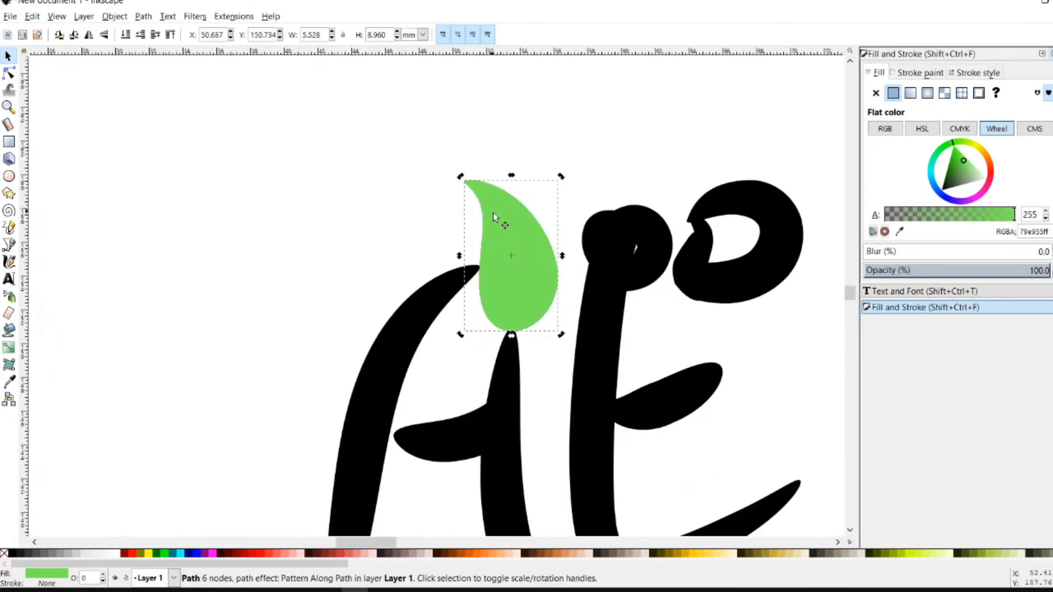
{"action": "left_click_drag", "start_coordinate": [461, 177], "coordinate": [504, 222]}
{"action": "left_click", "coordinate": [535, 275]}
{"action": "left_click_drag", "start_coordinate": [535, 272], "coordinate": [527, 267]}
{"action": "left_click", "coordinate": [518, 268]}
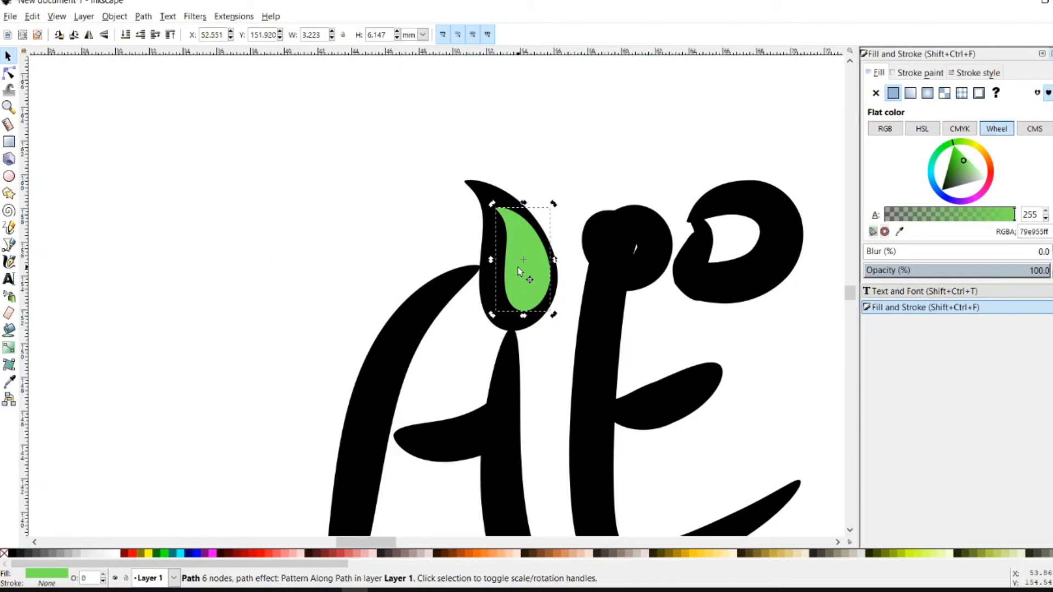
{"action": "left_click_drag", "start_coordinate": [518, 267], "coordinate": [513, 274]}
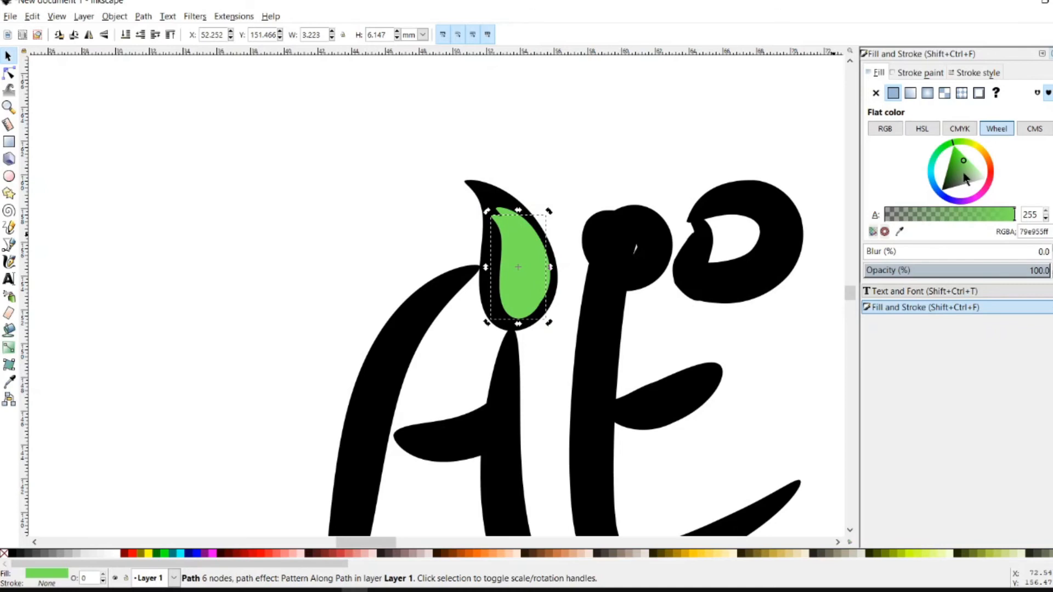
Make the inner leaf copy white, shrink it, and place it as a highlight inside the green
{"action": "left_click_drag", "start_coordinate": [966, 179], "coordinate": [986, 178]}
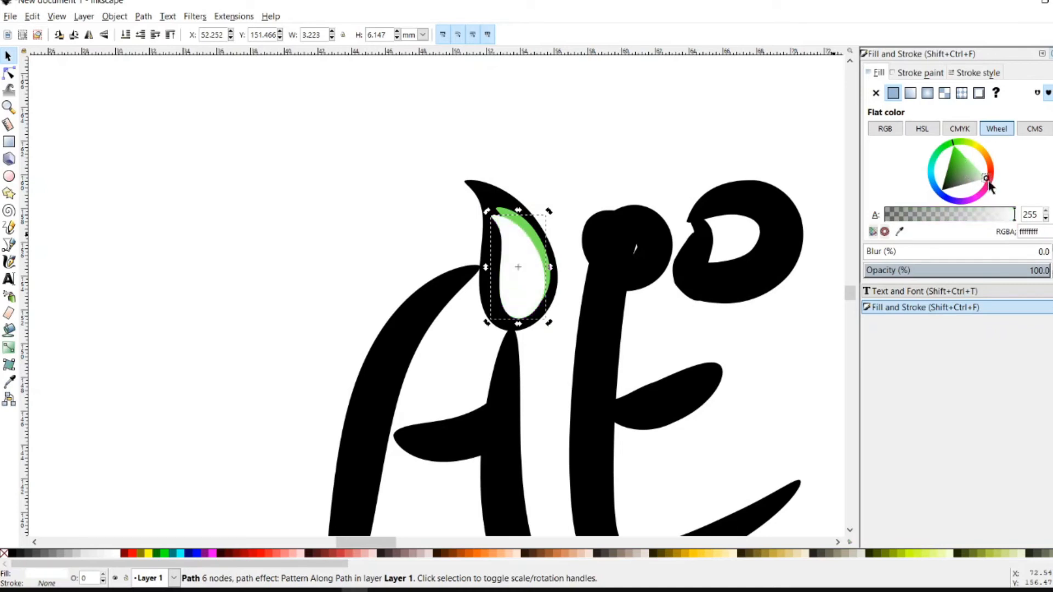
{"action": "key", "text": "less"}
{"action": "key", "text": "less"}
{"action": "key", "text": "less"}
{"action": "left_click_drag", "start_coordinate": [497, 220], "coordinate": [507, 205]}
{"action": "scroll", "coordinate": [527, 310], "scroll_direction": "down", "scroll_amount": 3}
Select the black loop shape to the right of the A
{"action": "left_click", "coordinate": [526, 310]}
{"action": "left_click", "coordinate": [422, 315]}
{"action": "scroll", "coordinate": [421, 316], "scroll_direction": "up", "scroll_amount": 5}
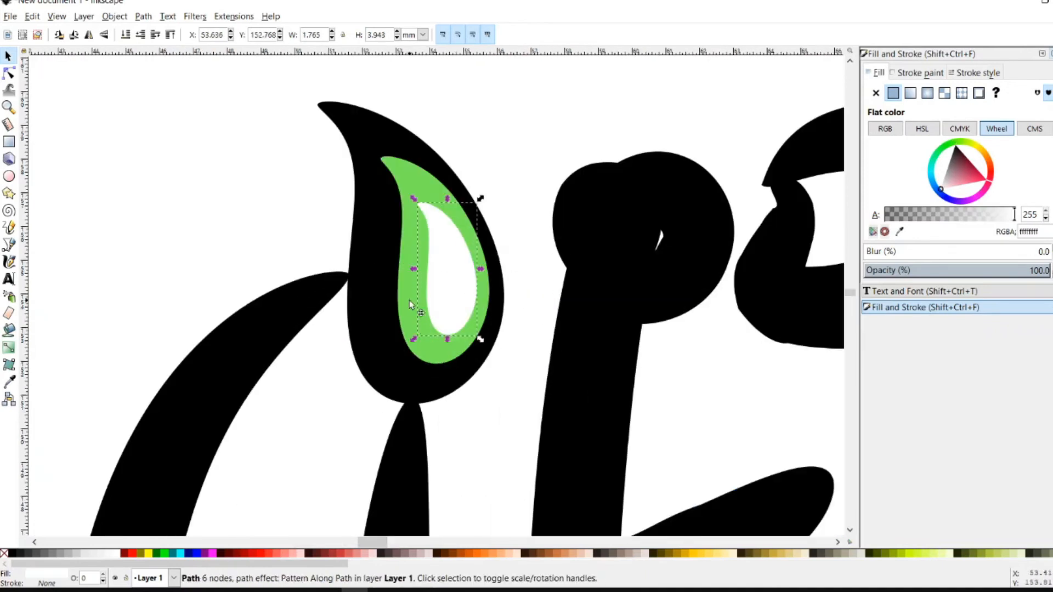
{"action": "left_click", "coordinate": [806, 291]}
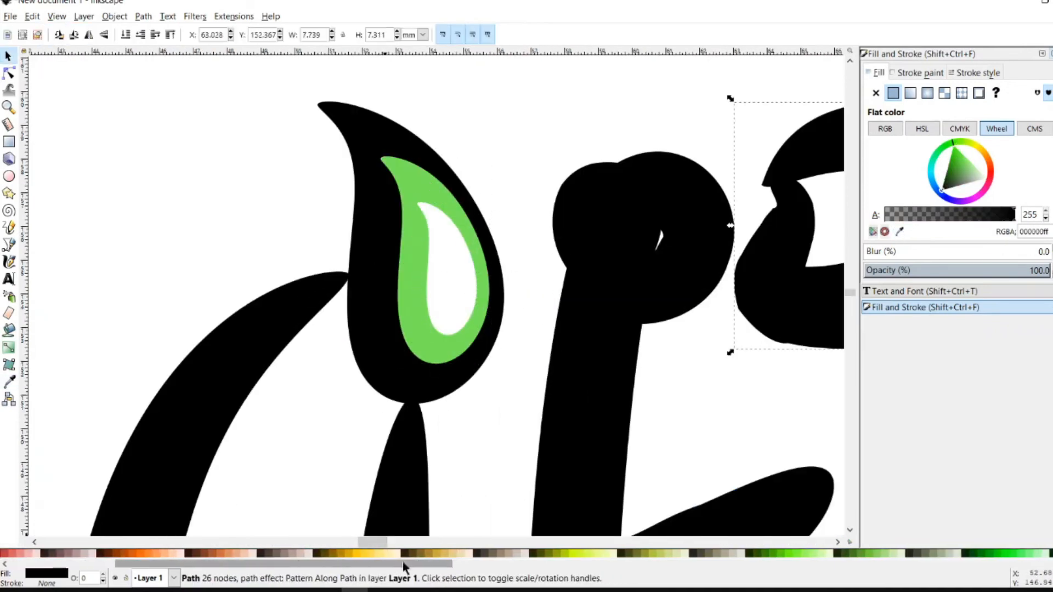
Fill the loop copy with the leaf's green, reposition and resize it, and send it behind the black loop
{"action": "scroll", "coordinate": [799, 301], "scroll_direction": "down", "scroll_amount": 2}
{"action": "scroll", "coordinate": [562, 192], "scroll_direction": "up", "scroll_amount": 1}
{"action": "key", "text": "d"}
{"action": "left_click", "coordinate": [296, 163]}
{"action": "key", "text": "s"}
{"action": "left_click_drag", "start_coordinate": [768, 203], "coordinate": [682, 157]}
{"action": "mouse_move", "coordinate": [693, 82]}
{"action": "left_mouse_down"}
{"action": "mouse_move", "coordinate": [698, 115]}
{"action": "mouse_move", "coordinate": [689, 83]}
{"action": "left_mouse_up"}
{"action": "left_click_drag", "start_coordinate": [600, 76], "coordinate": [603, 94]}
{"action": "left_click", "coordinate": [140, 17]}
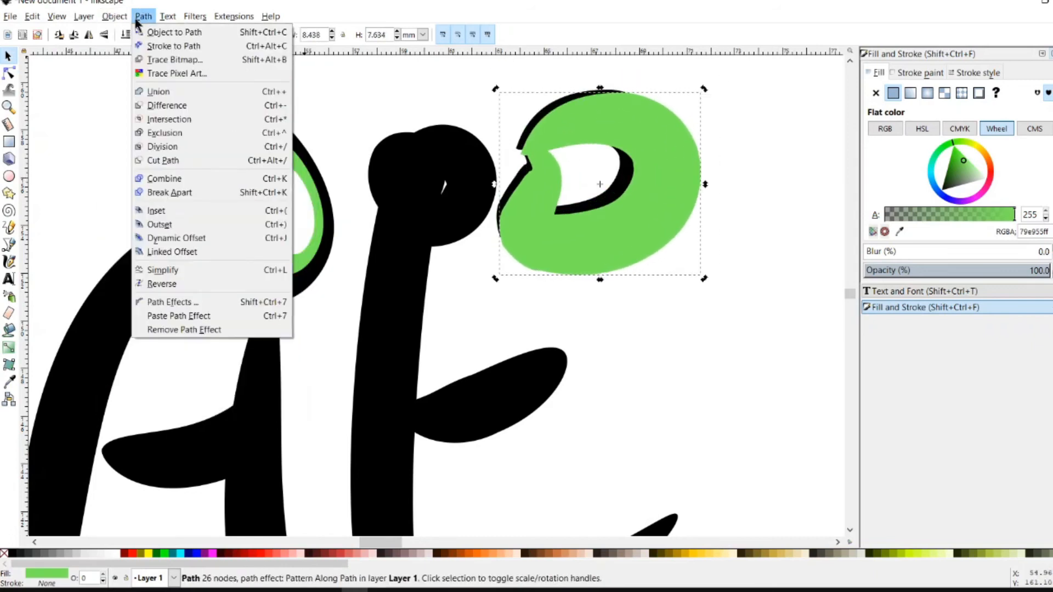
{"action": "key", "text": "Escape"}
{"action": "key", "text": "End"}
Draw a freehand highlight stroke inside the E's top loop and give it a pale fill
{"action": "left_click_drag", "start_coordinate": [603, 186], "coordinate": [671, 412]}
{"action": "key", "text": "Escape"}
{"action": "key", "text": "p"}
{"action": "mouse_move", "coordinate": [769, 286]}
{"action": "left_mouse_down"}
{"action": "mouse_move", "coordinate": [766, 322]}
{"action": "mouse_move", "coordinate": [708, 354]}
{"action": "mouse_move", "coordinate": [765, 332]}
{"action": "mouse_move", "coordinate": [390, 165]}
{"action": "left_mouse_up"}
{"action": "scroll", "coordinate": [778, 307], "scroll_direction": "down", "scroll_amount": 3}
{"action": "scroll", "coordinate": [721, 341], "scroll_direction": "up", "scroll_amount": 3}
{"action": "key", "text": "s"}
{"action": "left_click", "coordinate": [947, 192]}
{"action": "key", "text": "Escape"}
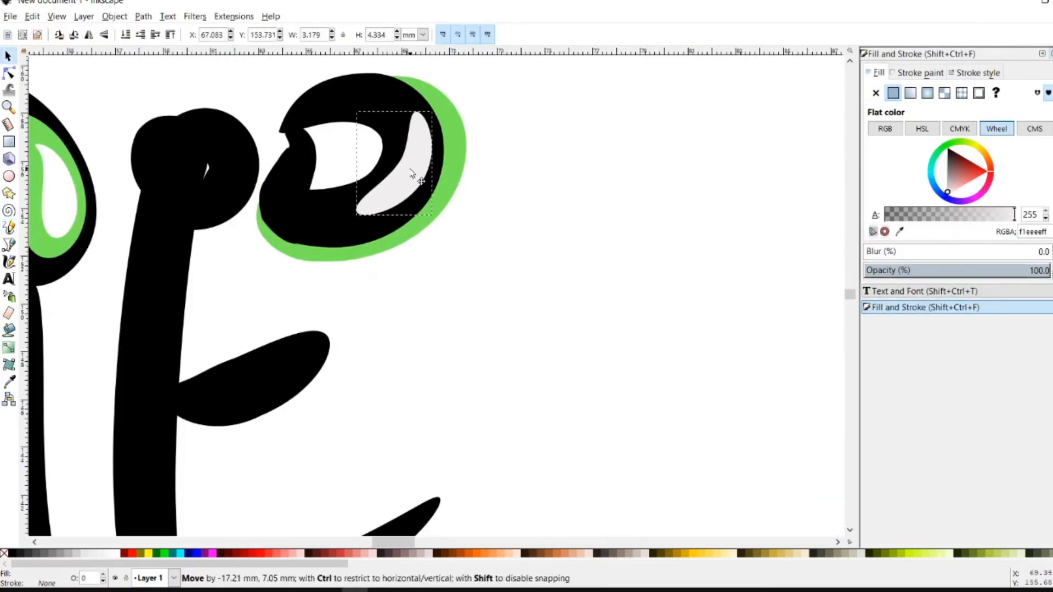
Reshape and position the loop highlight by editing its nodes
{"action": "key", "text": "n"}
{"action": "left_click_drag", "start_coordinate": [417, 111], "coordinate": [409, 112]}
{"action": "mouse_move", "coordinate": [400, 190]}
{"action": "left_mouse_down"}
{"action": "mouse_move", "coordinate": [420, 195]}
{"action": "mouse_move", "coordinate": [400, 176]}
{"action": "left_mouse_up"}
{"action": "key", "text": "s"}
{"action": "key", "text": "n"}
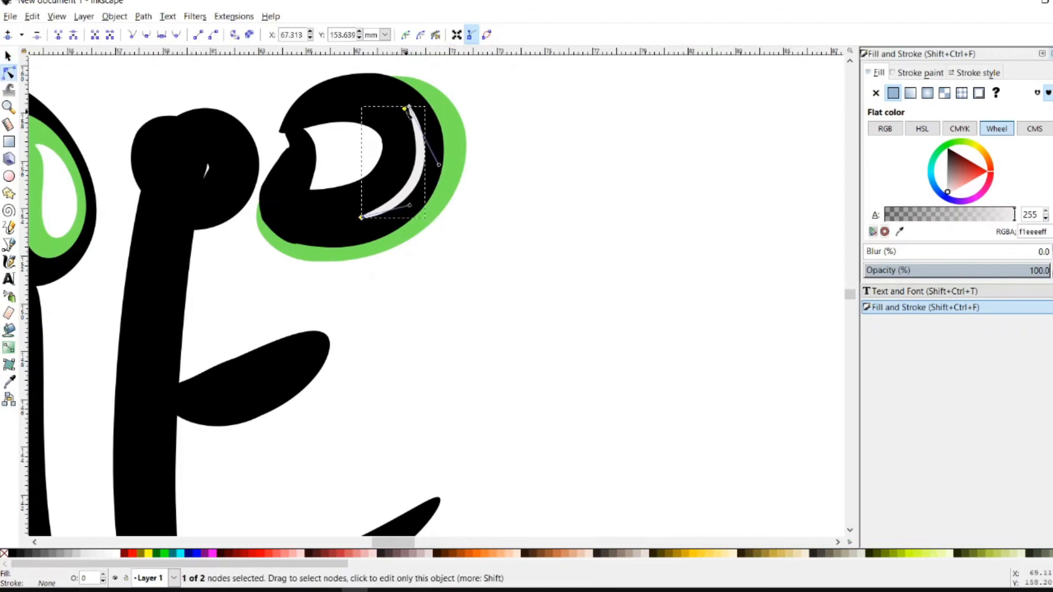
{"action": "key", "text": "Escape"}
{"action": "scroll", "coordinate": [658, 243], "scroll_direction": "down", "scroll_amount": 3}
{"action": "scroll", "coordinate": [659, 243], "scroll_direction": "down", "scroll_amount": 5}
Duplicate the E's middle crossbar, fill the copy with leaf green, and lower it behind the black one
{"action": "key", "text": "ctrl+d"}
{"action": "left_click_drag", "start_coordinate": [599, 263], "coordinate": [599, 275]}
{"action": "key", "text": "d"}
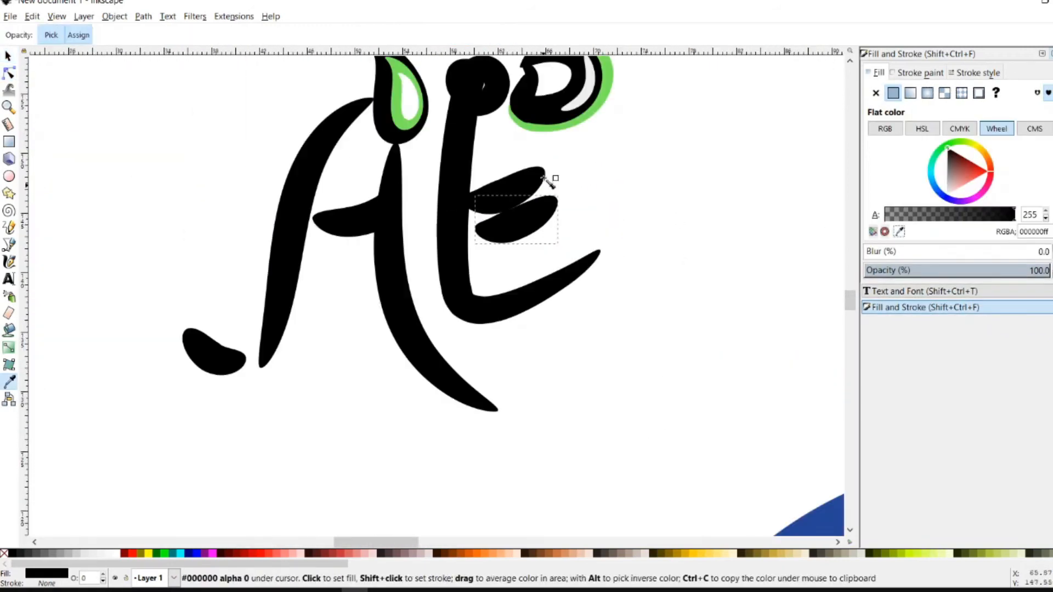
{"action": "left_click", "coordinate": [555, 176]}
{"action": "scroll", "coordinate": [540, 160], "scroll_direction": "up", "scroll_amount": 5}
{"action": "key", "text": "Page_Down"}
{"action": "scroll", "coordinate": [621, 219], "scroll_direction": "down", "scroll_amount": 5}
Duplicate the black E stroke, offset the copy slightly, and fill it green as a shadow
{"action": "left_click", "coordinate": [419, 242]}
{"action": "key", "text": "ctrl+d"}
{"action": "key", "text": "Right"}
{"action": "key", "text": "Down"}
{"action": "key", "text": "d"}
{"action": "left_click", "coordinate": [462, 259]}
Adjust the position and nodes of the small white highlight in the E's central dot
{"action": "left_click", "coordinate": [125, 34]}
{"action": "key", "text": "Tab"}
{"action": "left_click_drag", "start_coordinate": [481, 193], "coordinate": [482, 193]}
{"action": "left_click", "coordinate": [581, 267]}
{"action": "key", "text": "Tab"}
{"action": "key", "text": "Tab"}
{"action": "key", "text": "n"}
{"action": "scroll", "coordinate": [495, 280], "scroll_direction": "up", "scroll_amount": 6}
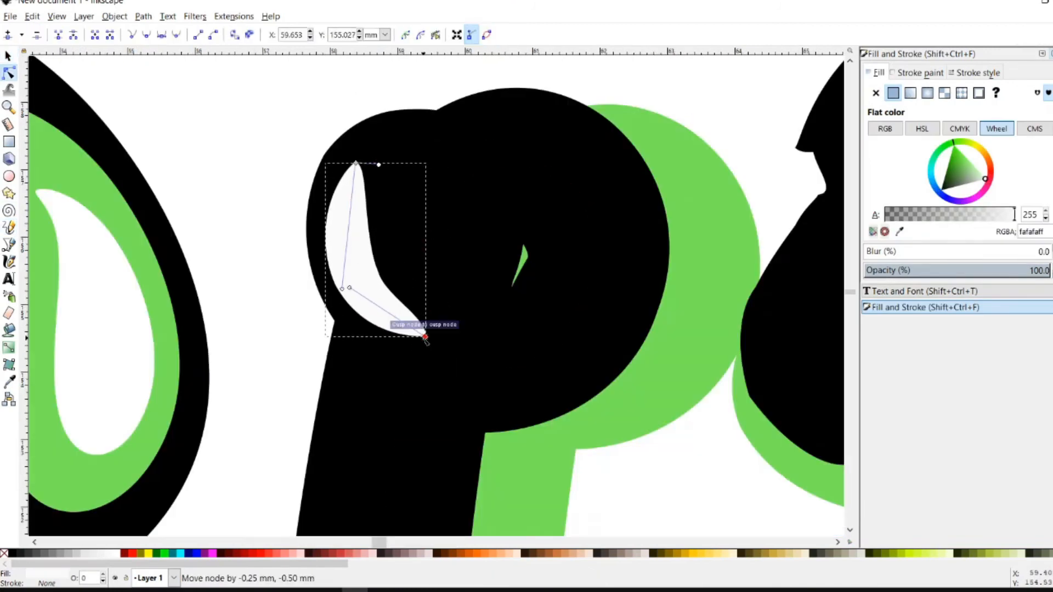
{"action": "scroll", "coordinate": [495, 280], "scroll_direction": "down", "scroll_amount": 6}
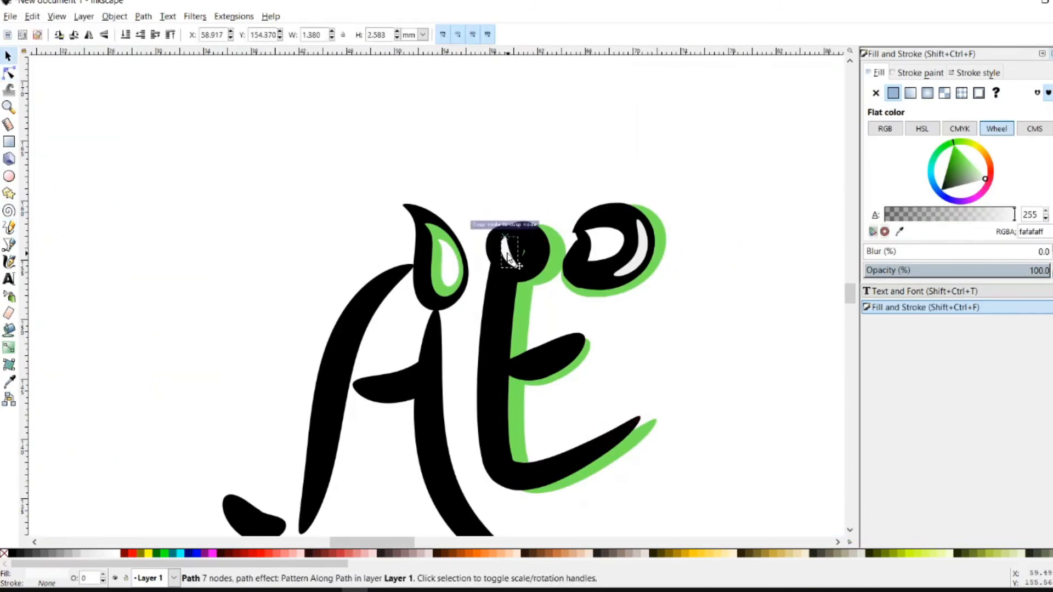
{"action": "key", "text": "s"}
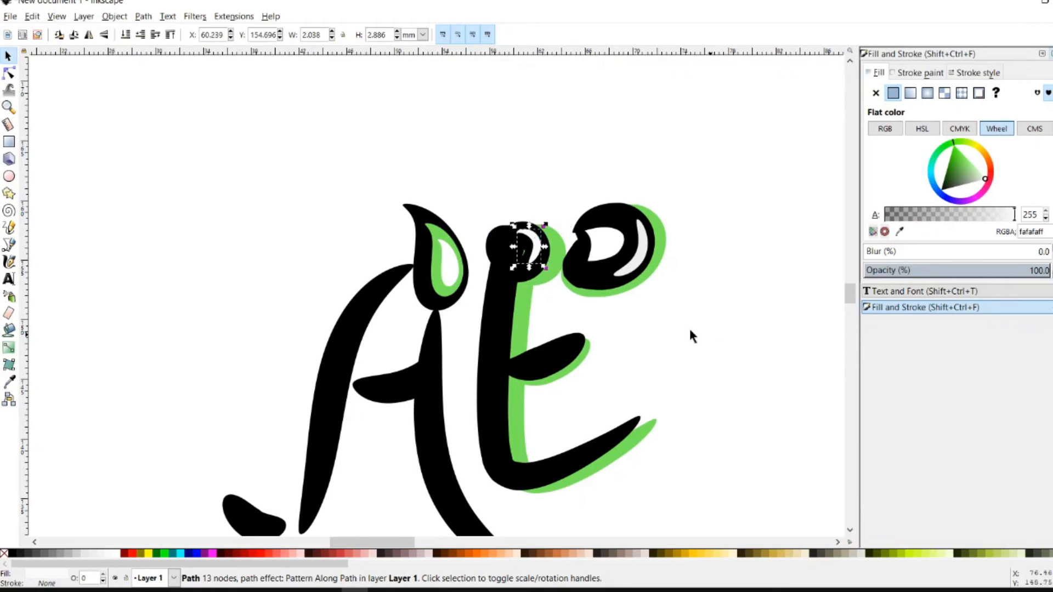
{"action": "key", "text": "n"}
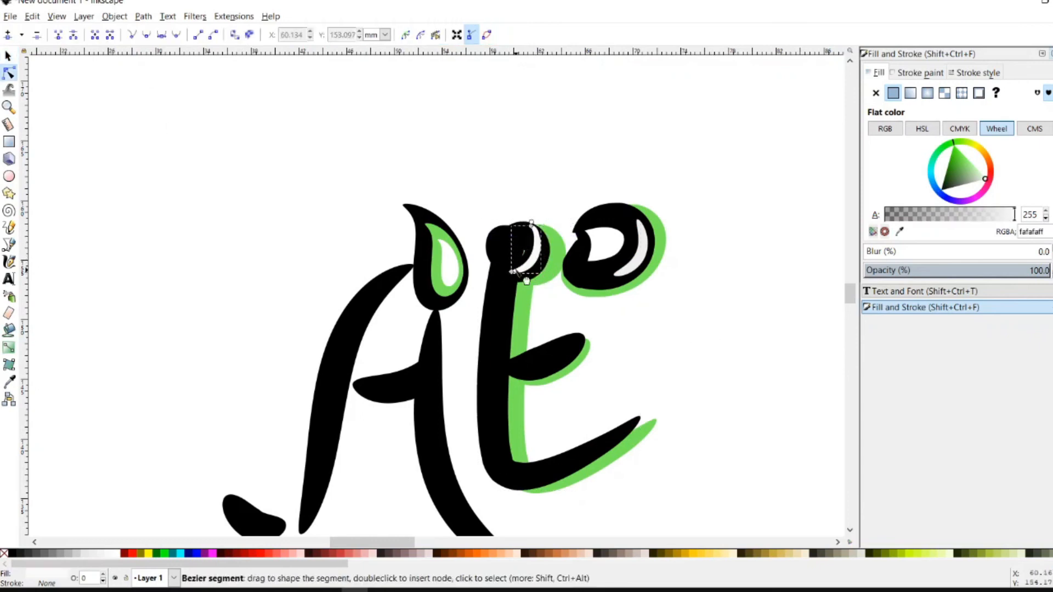
{"action": "key", "text": "s"}
Select the E's green shadow stroke
{"action": "left_click", "coordinate": [532, 224], "text": "alt"}
{"action": "left_click", "coordinate": [532, 225], "text": "alt"}
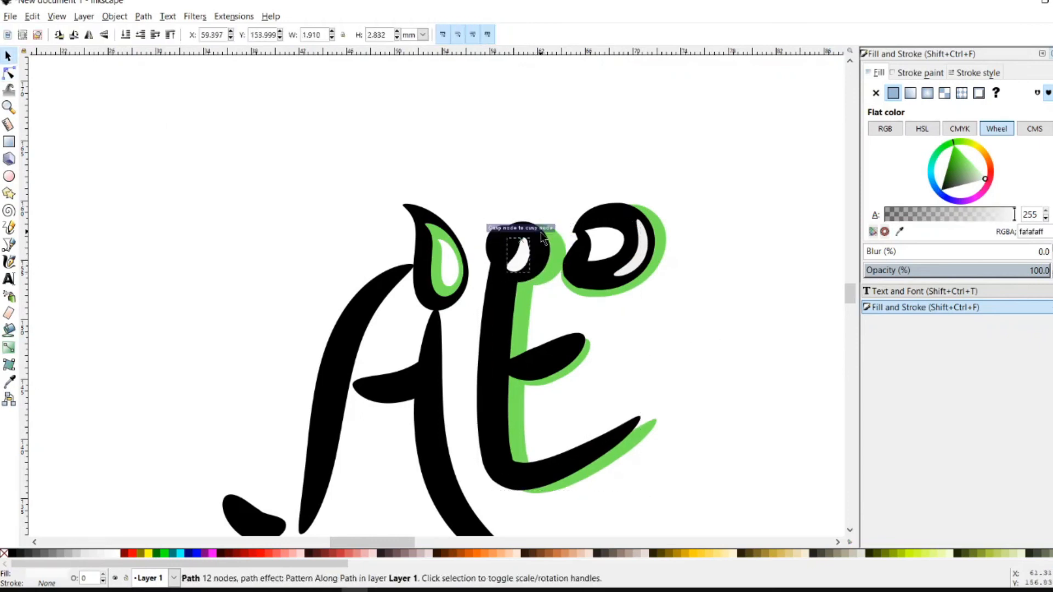
{"action": "left_click", "coordinate": [762, 341]}
{"action": "scroll", "coordinate": [652, 378], "scroll_direction": "down", "scroll_amount": 2}
{"action": "left_click", "coordinate": [525, 400]}
Place green shadow copies behind the A's right leg, crossbar and left stroke
{"action": "left_click_drag", "start_coordinate": [524, 400], "coordinate": [579, 378]}
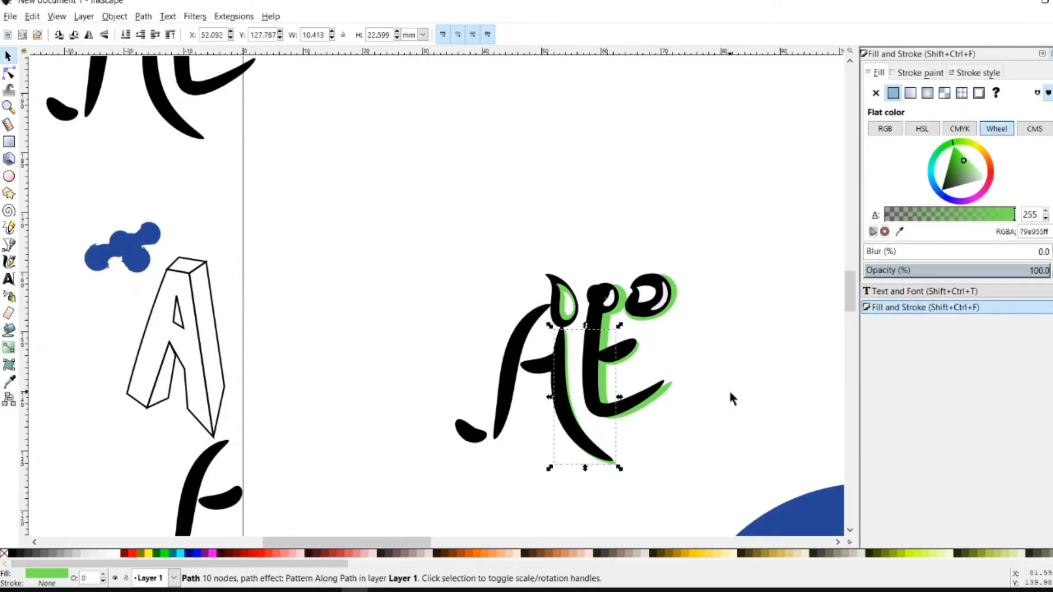
{"action": "left_click_drag", "start_coordinate": [219, 498], "coordinate": [549, 370]}
{"action": "scroll", "coordinate": [592, 398], "scroll_direction": "up", "scroll_amount": 3}
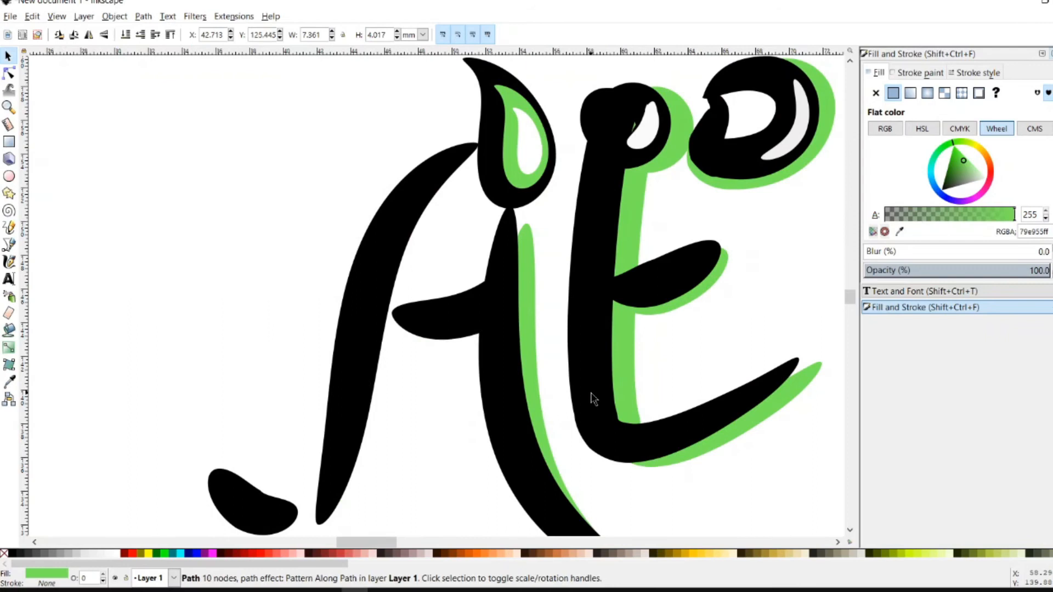
{"action": "key", "text": "ctrl+z"}
{"action": "scroll", "coordinate": [624, 424], "scroll_direction": "down", "scroll_amount": 3}
{"action": "key", "text": "ctrl+z"}
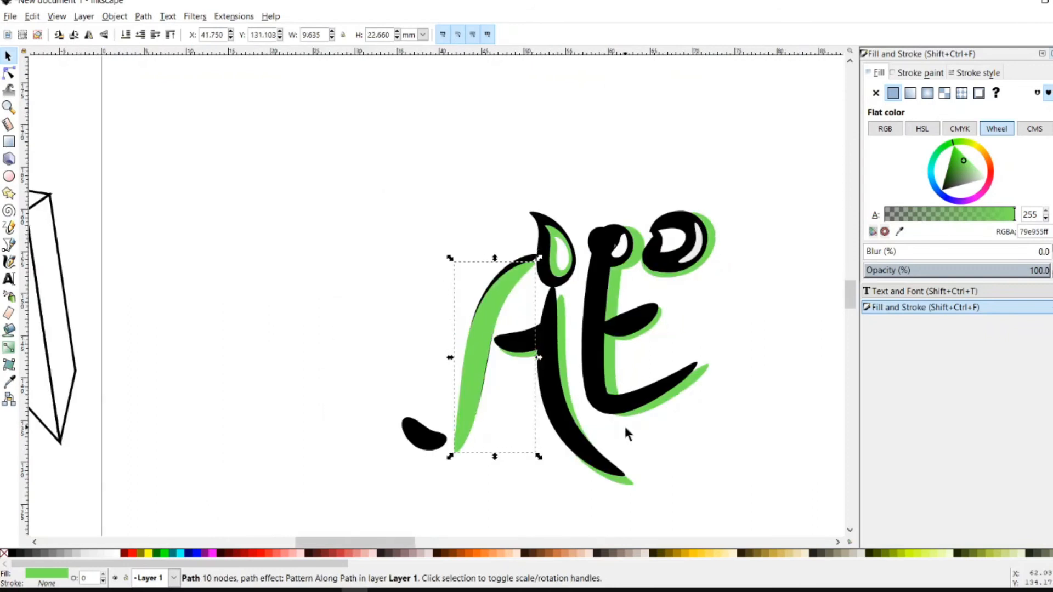
{"action": "key", "text": "Right"}
{"action": "key", "text": "Up"}
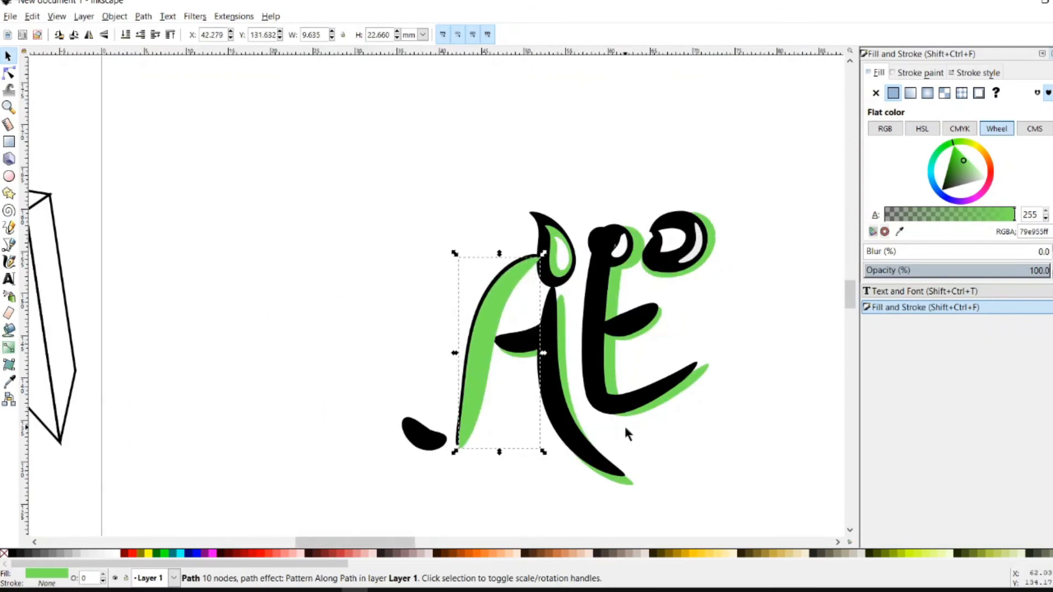
{"action": "left_click", "coordinate": [125, 35]}
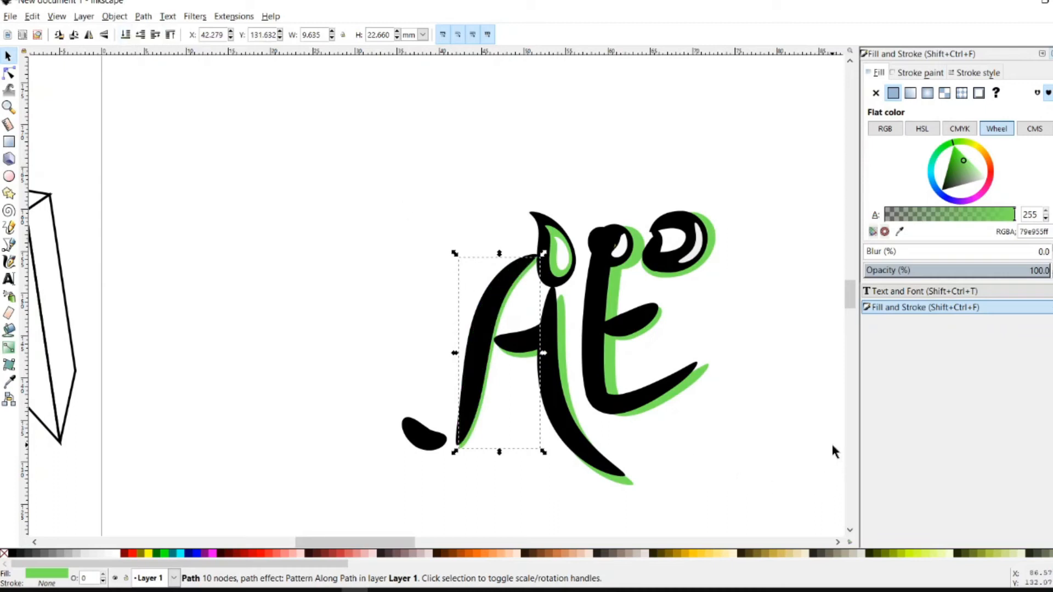
Move a copy of the small tail blob onto the black blob and fill it with the shadow green
{"action": "scroll", "coordinate": [165, 412], "scroll_direction": "down", "scroll_amount": 2}
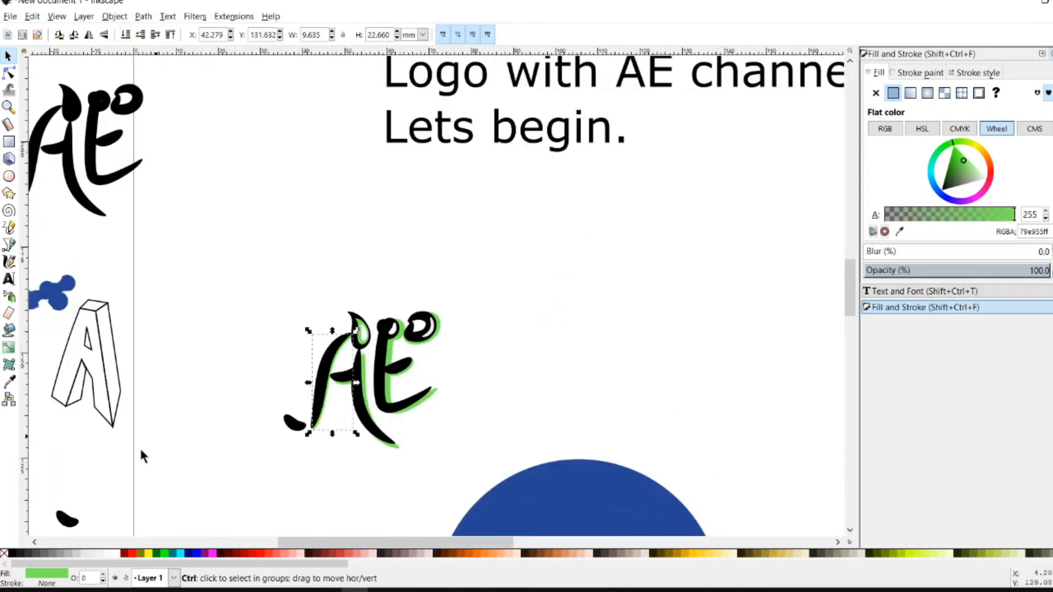
{"action": "left_click_drag", "start_coordinate": [64, 520], "coordinate": [297, 455]}
{"action": "scroll", "coordinate": [289, 446], "scroll_direction": "up", "scroll_amount": 3}
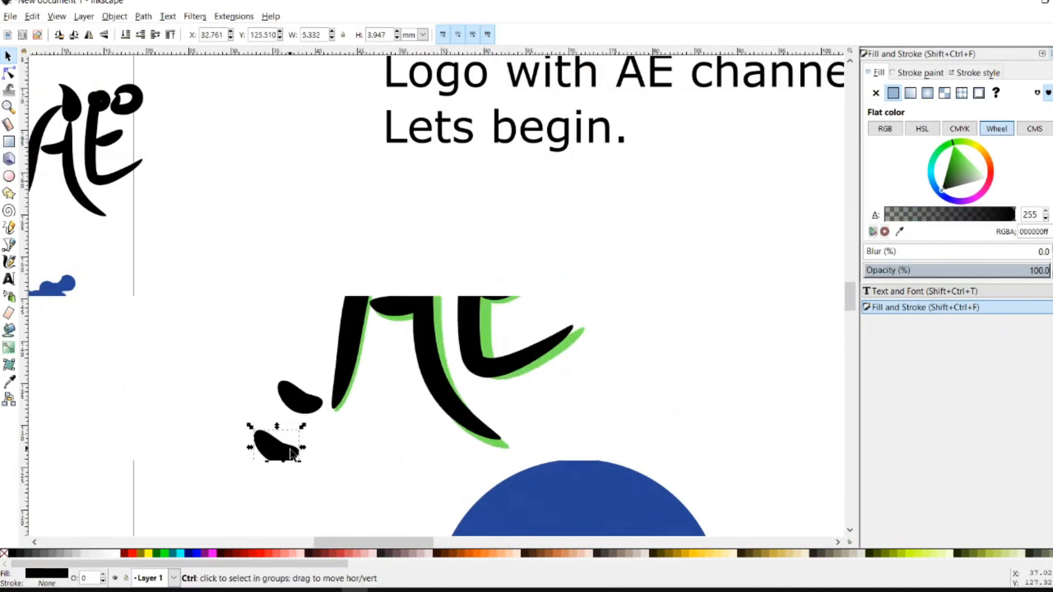
{"action": "left_click", "coordinate": [899, 232]}
{"action": "left_click", "coordinate": [569, 189]}
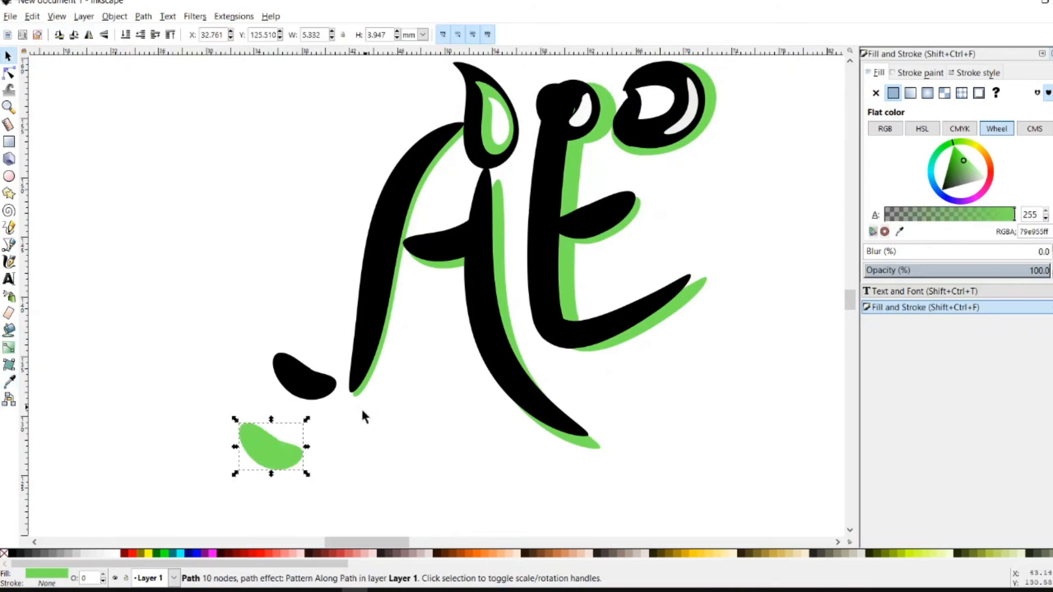
{"action": "key", "text": "Up"}
{"action": "key", "text": "Up"}
{"action": "key", "text": "Up"}
{"action": "key", "text": "Up"}
{"action": "key", "text": "Up"}
{"action": "key", "text": "Up"}
{"action": "key", "text": "Up"}
{"action": "key", "text": "Up"}
{"action": "key", "text": "Up"}
{"action": "key", "text": "Up"}
{"action": "key", "text": "Up"}
{"action": "key", "text": "Right"}
{"action": "key", "text": "Right"}
{"action": "key", "text": "Right"}
{"action": "key", "text": "Right"}
{"action": "key", "text": "Right"}
{"action": "key", "text": "Right"}
{"action": "key", "text": "Right"}
Nudge the green blob into an offset position and lower it behind the black tail blob
{"action": "key", "text": "Down"}
{"action": "key", "text": "Left"}
{"action": "key", "text": "Down"}
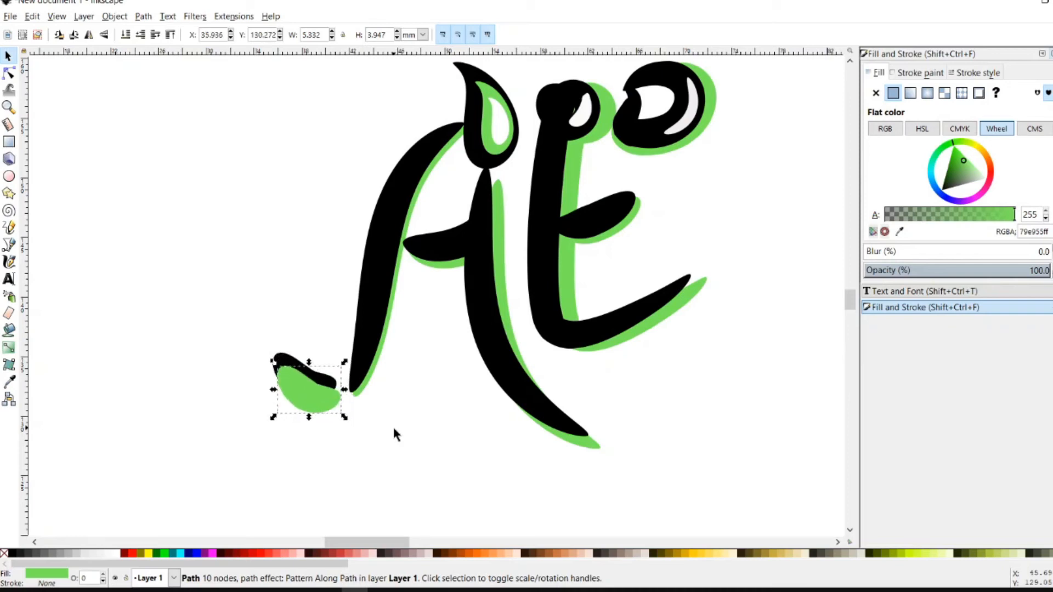
{"action": "key", "text": "Up"}
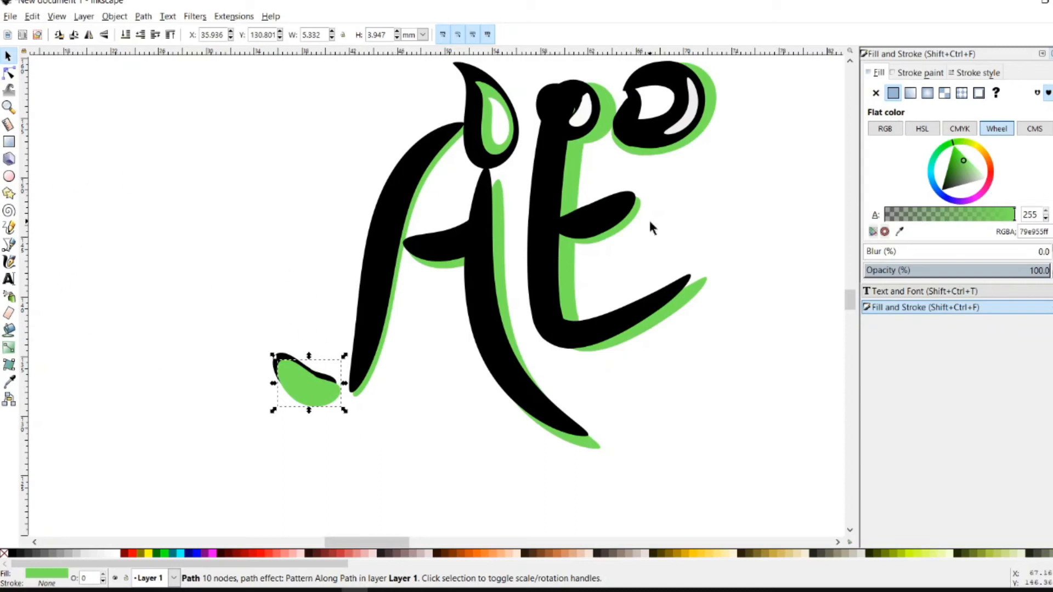
{"action": "left_click", "coordinate": [125, 35]}
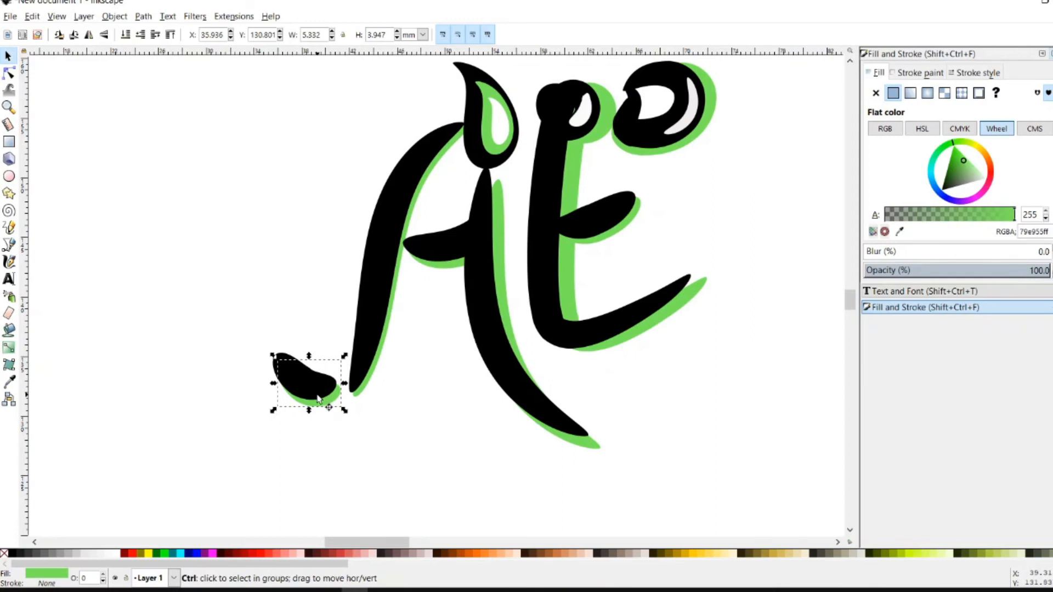
Duplicate the blob, make it pale green d7edd0, shrink it, and tilt it about 37°
{"action": "key", "text": "ctrl+z"}
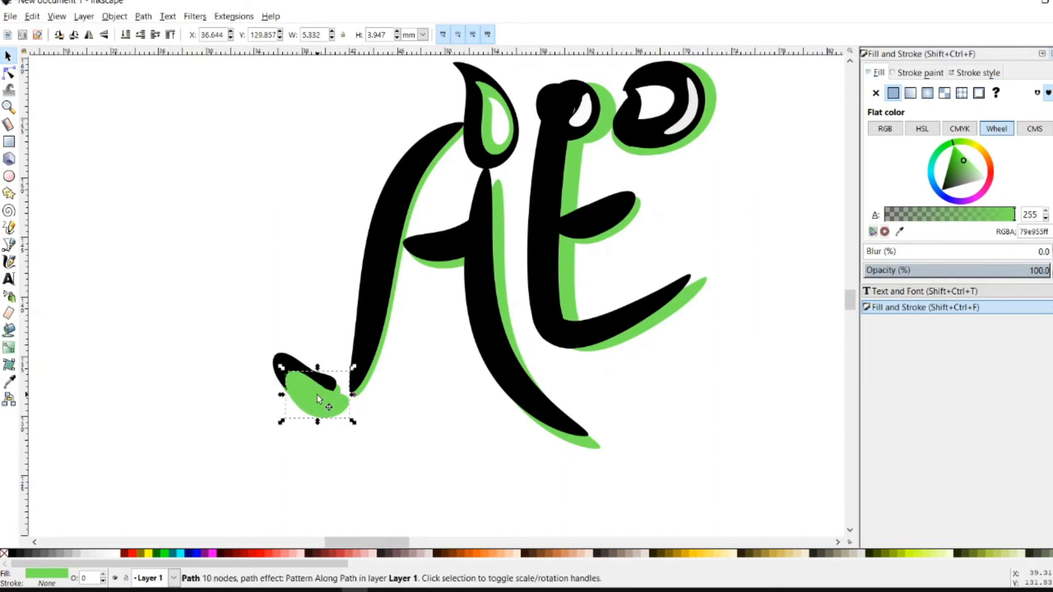
{"action": "left_click", "coordinate": [979, 175]}
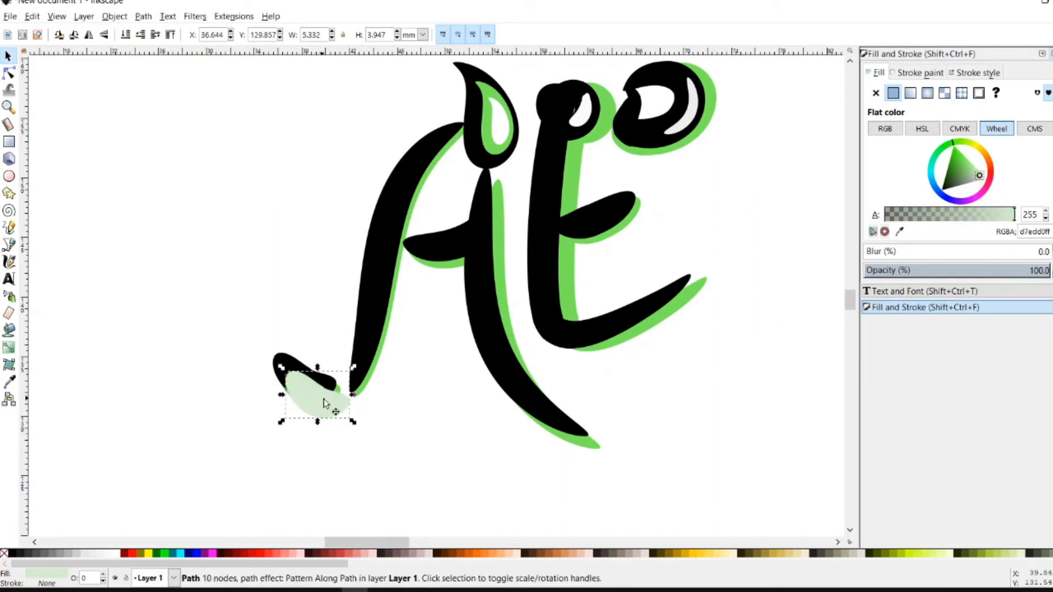
{"action": "left_click_drag", "start_coordinate": [353, 422], "coordinate": [324, 390]}
{"action": "left_click", "coordinate": [310, 379]}
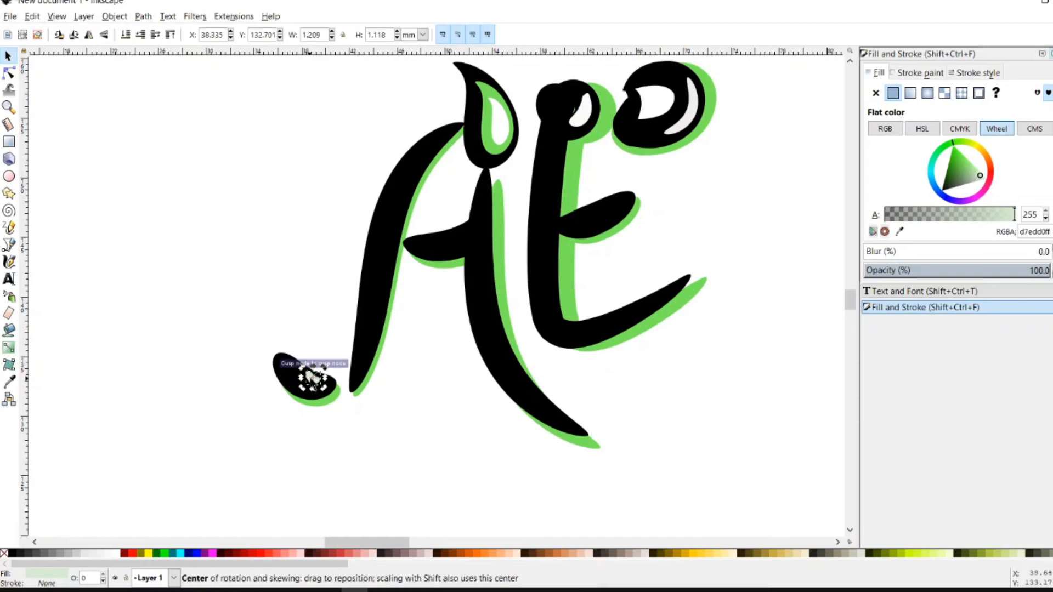
{"action": "left_click_drag", "start_coordinate": [299, 366], "coordinate": [317, 396]}
{"action": "key", "text": "Up"}
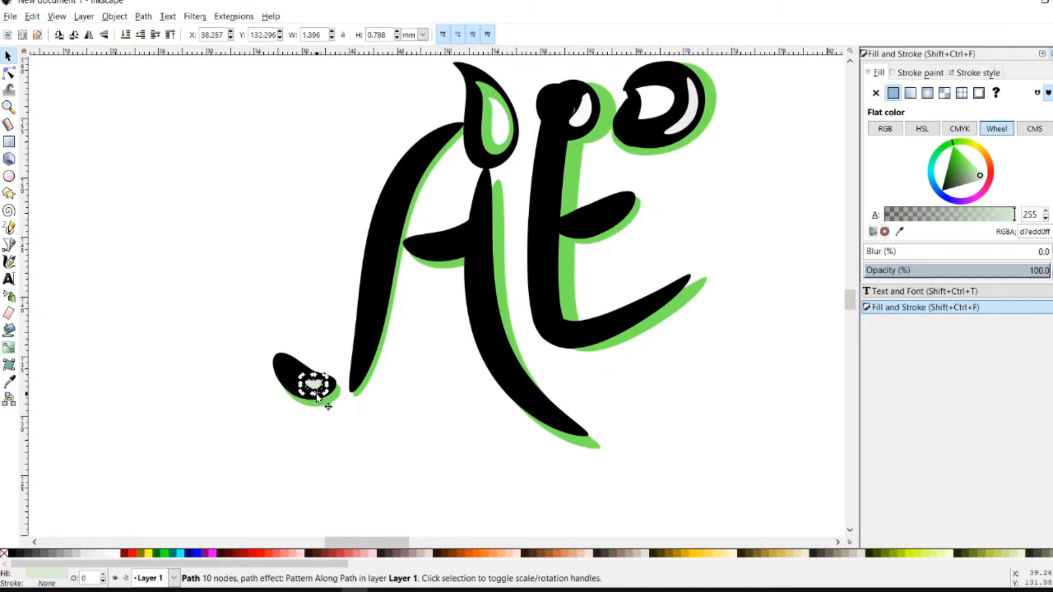
{"action": "key", "text": "Down"}
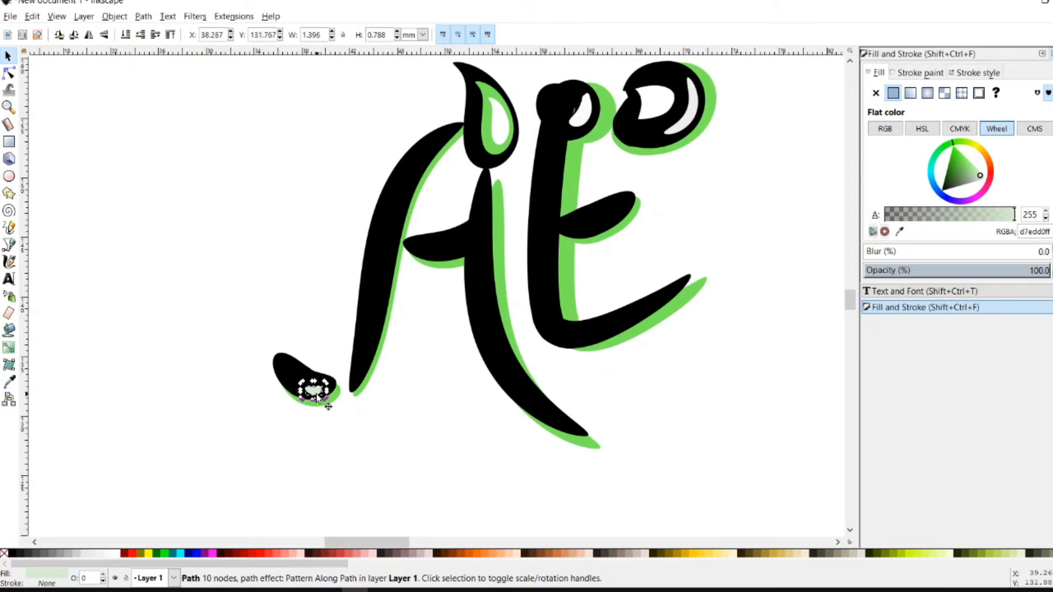
{"action": "left_click", "coordinate": [436, 427]}
Rubber-band select all 19 black, green and white AE pieces and group them with Object > Group
{"action": "scroll", "coordinate": [436, 428], "scroll_direction": "down", "scroll_amount": 3}
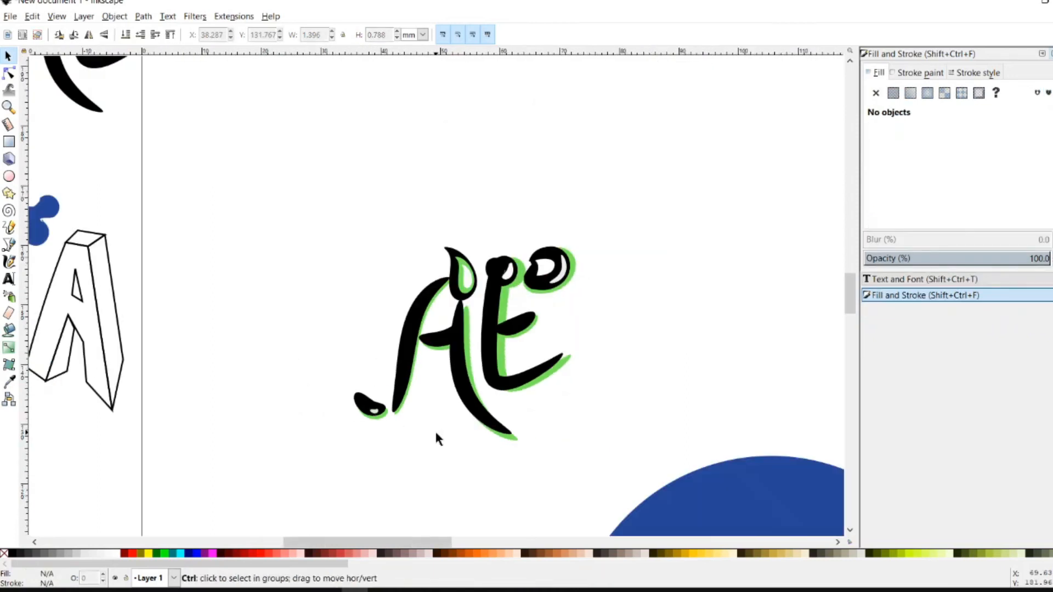
{"action": "key", "text": "ctrl"}
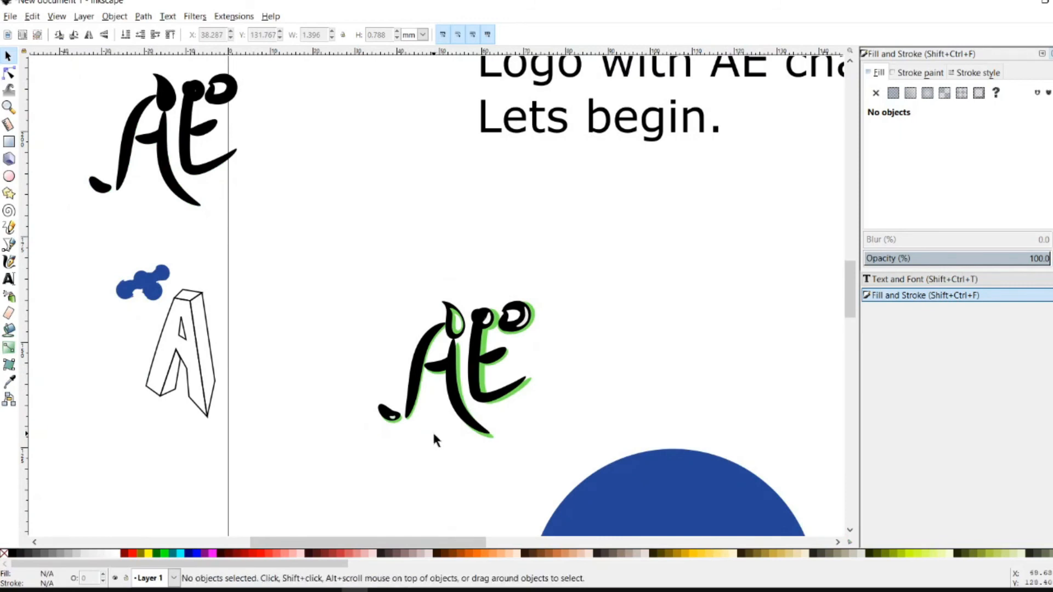
{"action": "key", "text": "ctrl+z"}
{"action": "key", "text": "ctrl+shift+z"}
{"action": "left_click_drag", "start_coordinate": [600, 273], "coordinate": [346, 463]}
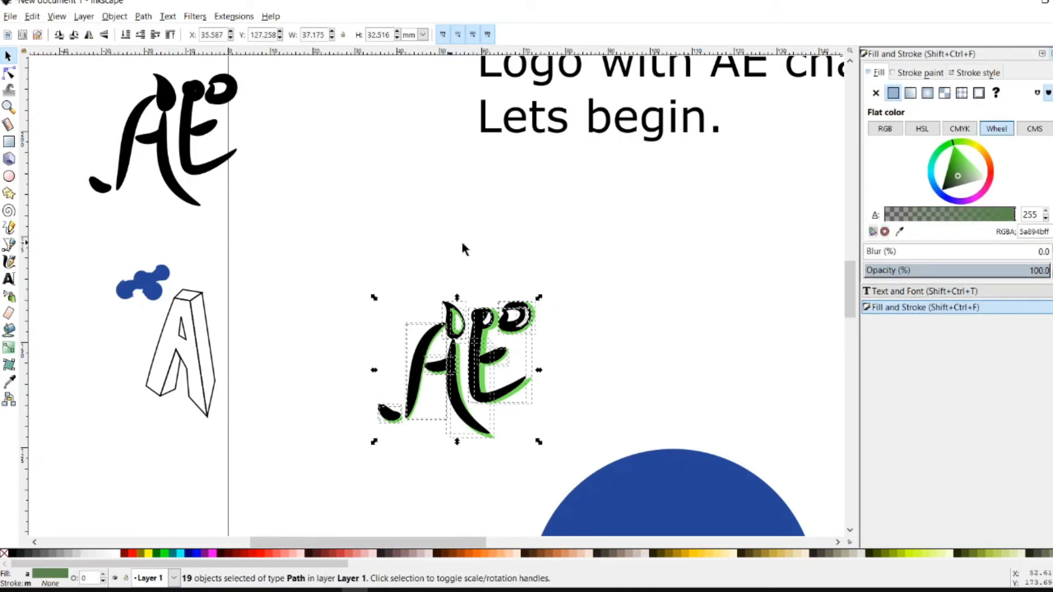
{"action": "left_click", "coordinate": [623, 238]}
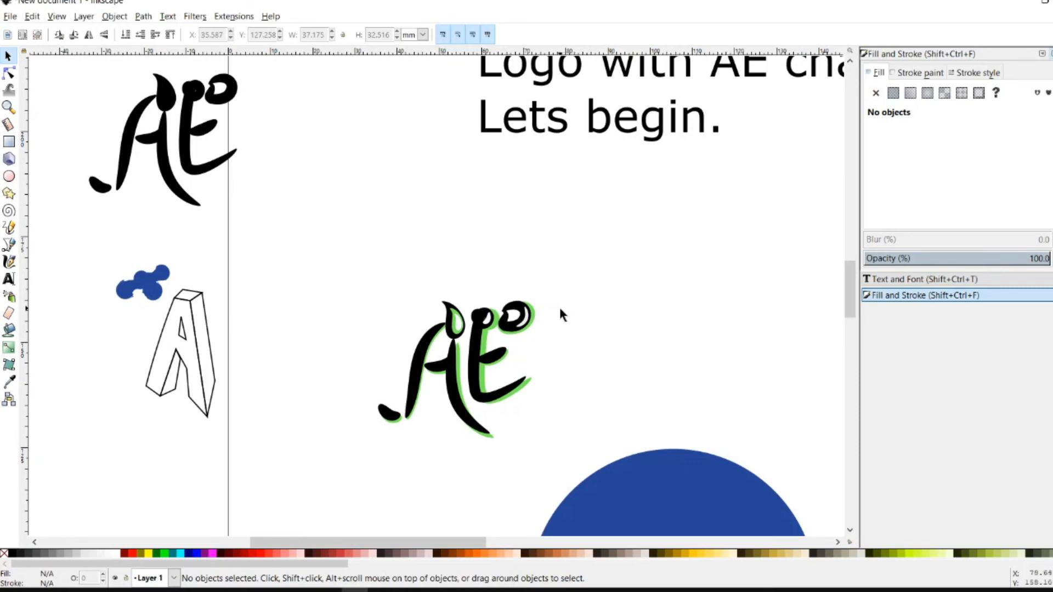
{"action": "scroll", "coordinate": [560, 310], "scroll_direction": "up", "scroll_amount": 2}
{"action": "left_click_drag", "start_coordinate": [640, 172], "coordinate": [222, 500]}
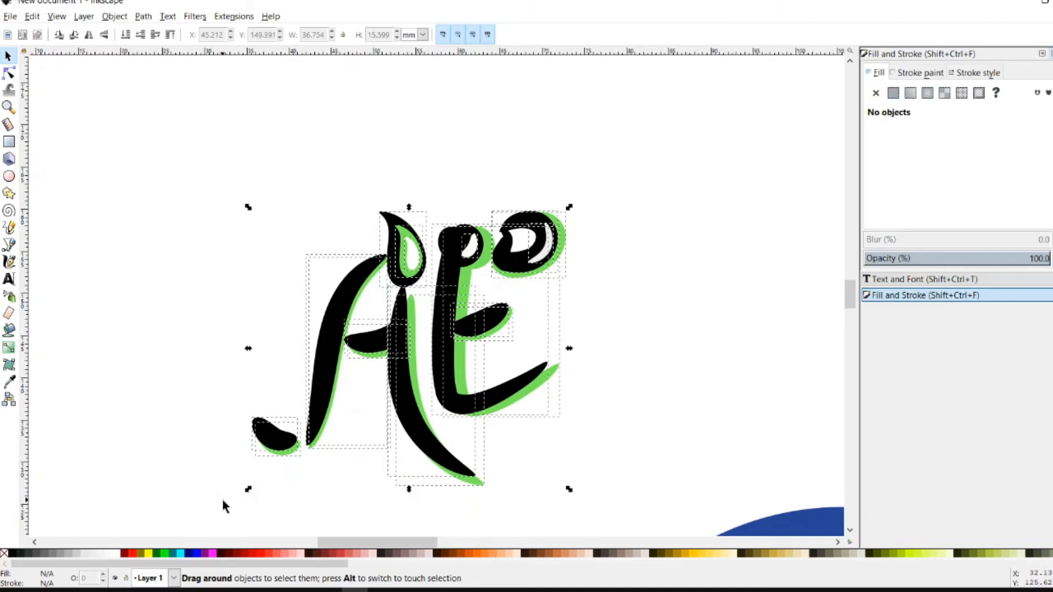
{"action": "left_click", "coordinate": [114, 16]}
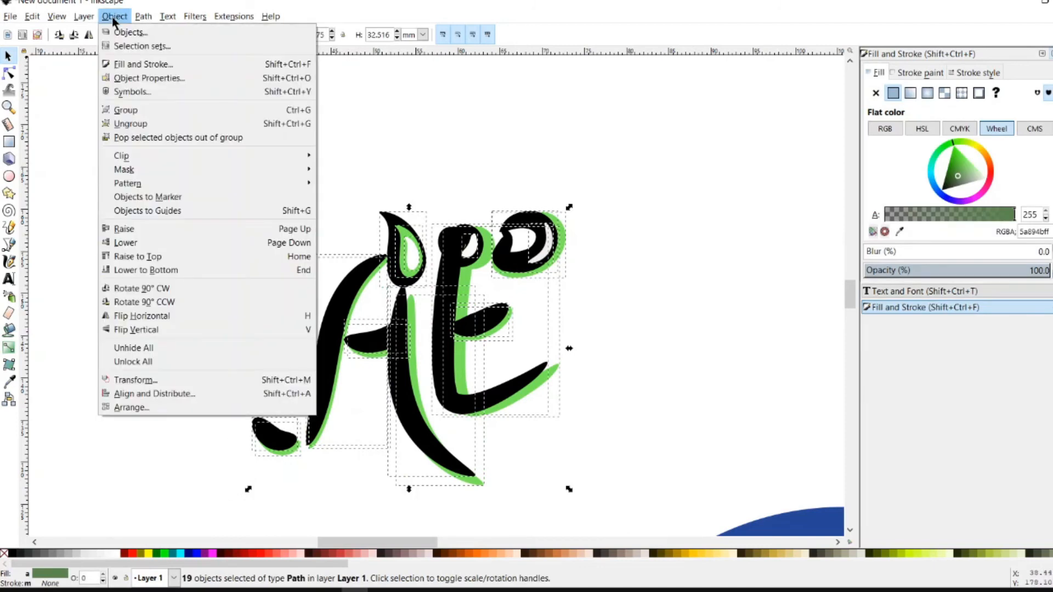
{"action": "left_click", "coordinate": [134, 110]}
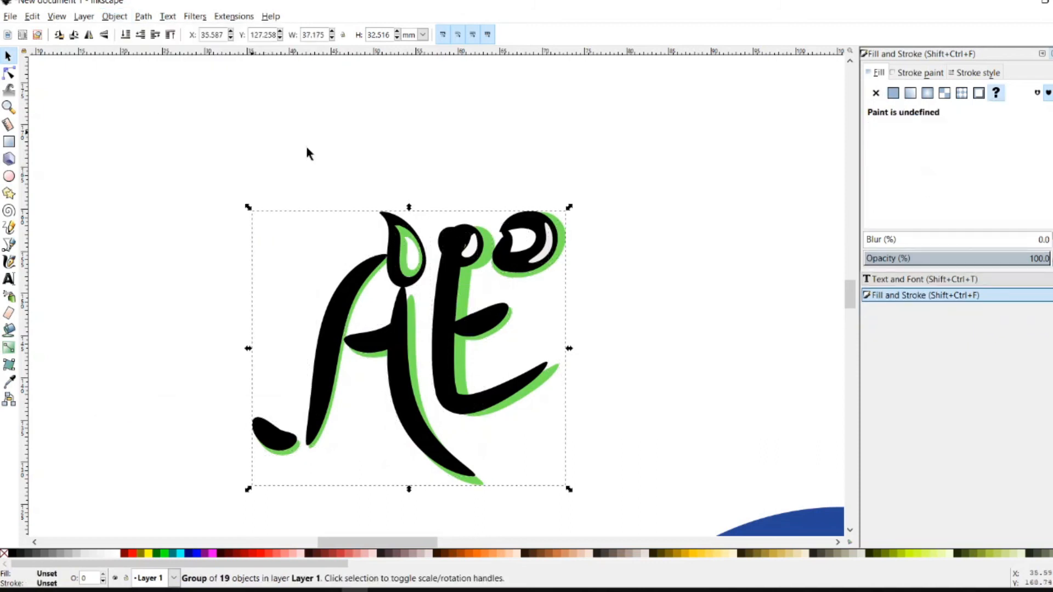
Place the AE group over the blue circle, undoing an accidental orange fill
{"action": "scroll", "coordinate": [666, 242], "scroll_direction": "down", "scroll_amount": 3}
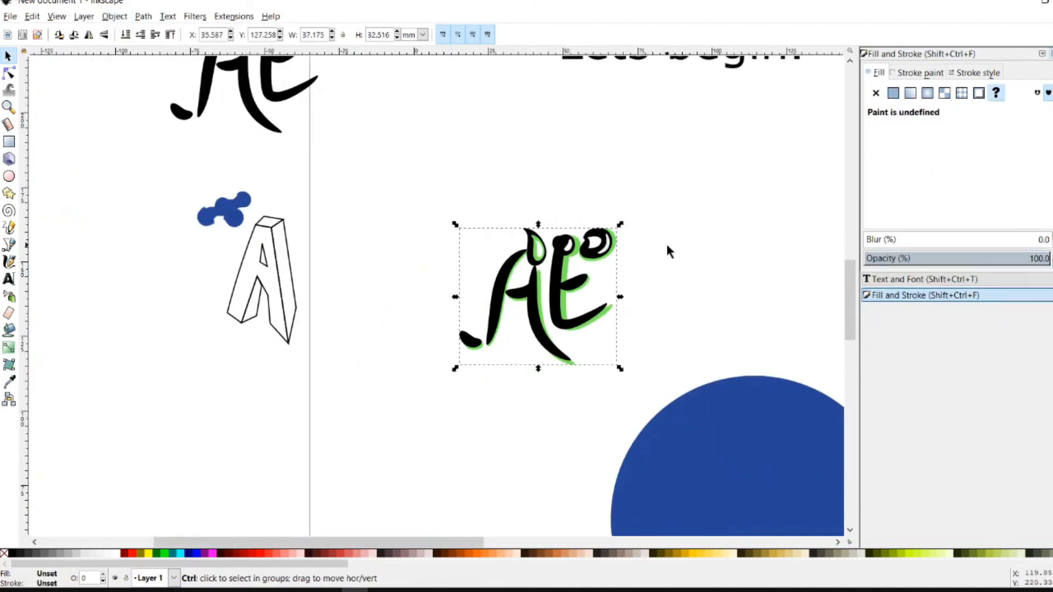
{"action": "left_click_drag", "start_coordinate": [591, 277], "coordinate": [734, 416]}
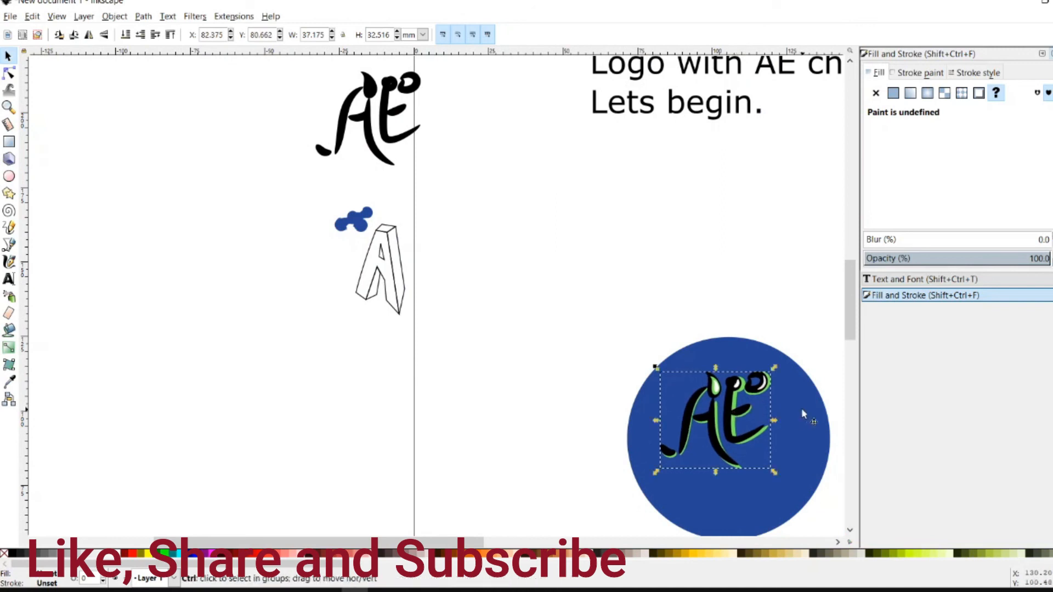
{"action": "left_click_drag", "start_coordinate": [475, 542], "coordinate": [592, 542]}
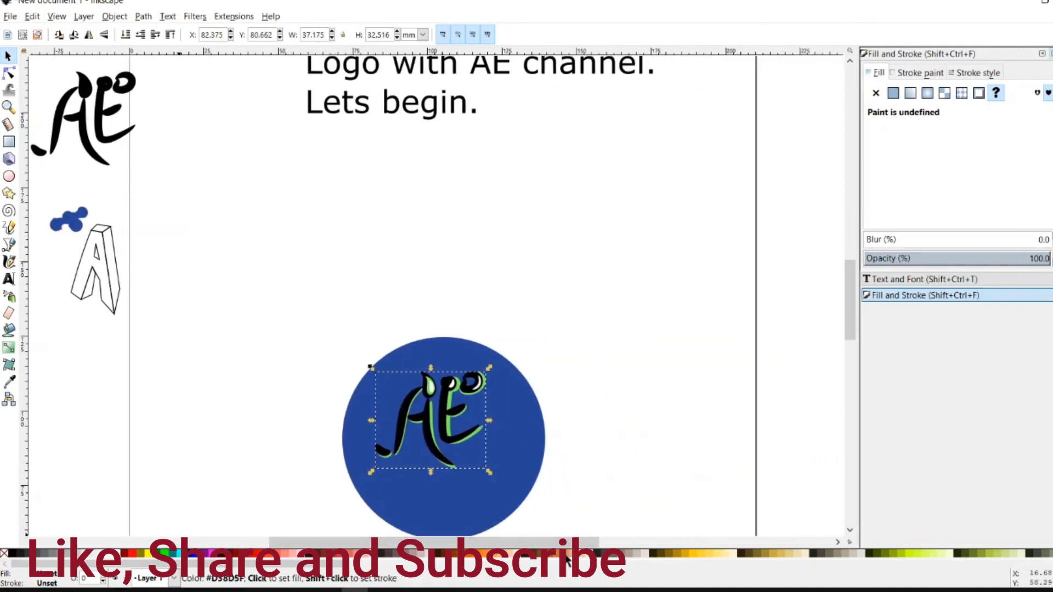
{"action": "left_click", "coordinate": [569, 554]}
{"action": "key", "text": "ctrl+z"}
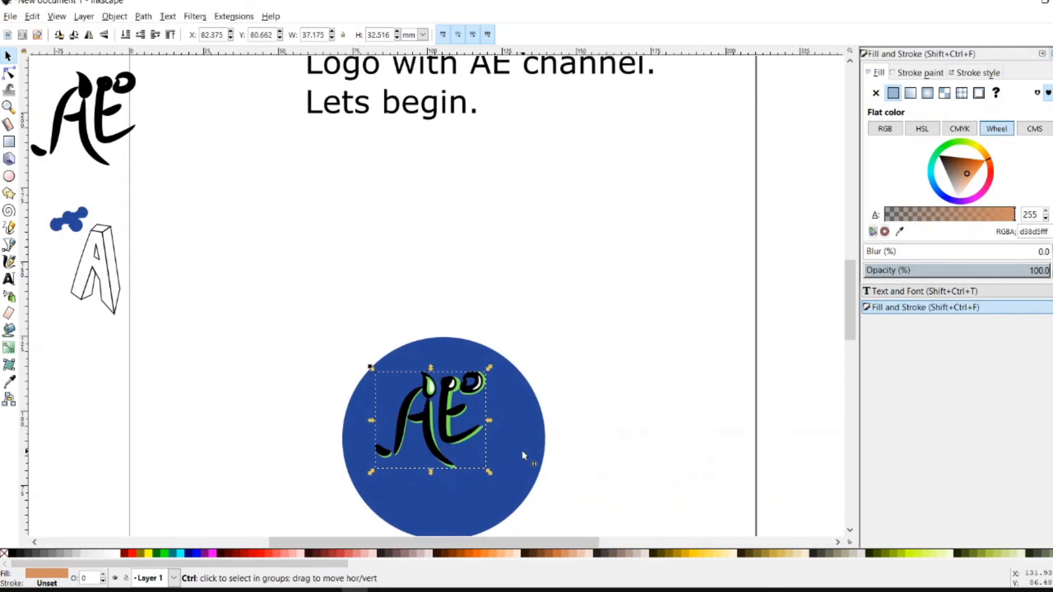
After trying brown, yellow and olive, fill the circle with blue and lighten it
{"action": "scroll", "coordinate": [495, 447], "scroll_direction": "up", "scroll_amount": 2}
{"action": "left_click", "coordinate": [556, 381]}
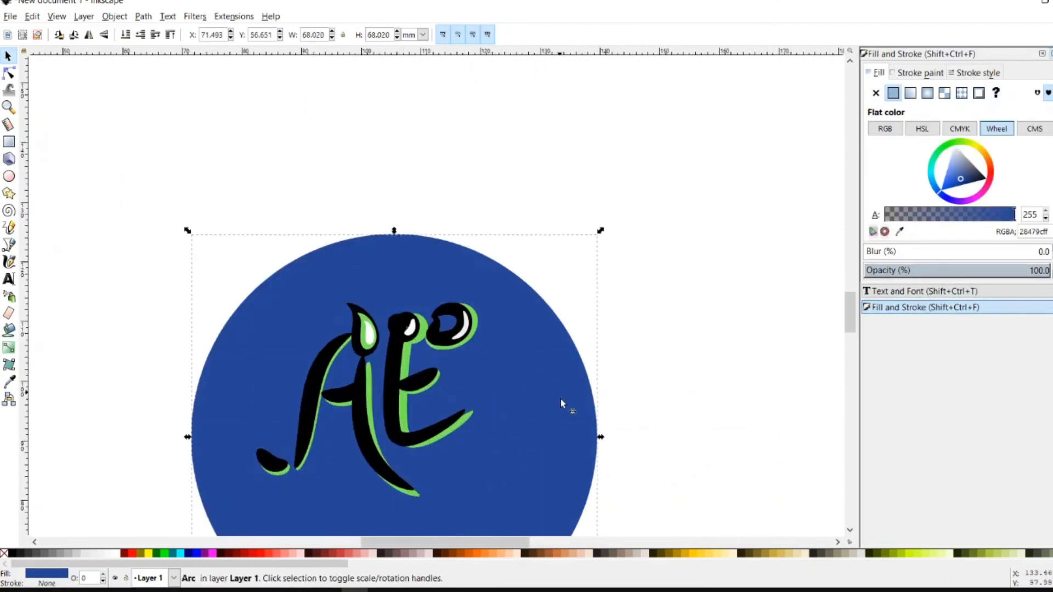
{"action": "left_click", "coordinate": [439, 554]}
{"action": "left_click", "coordinate": [714, 554]}
{"action": "left_click", "coordinate": [872, 554]}
{"action": "left_click", "coordinate": [196, 554]}
{"action": "mouse_move", "coordinate": [949, 174]}
{"action": "left_mouse_down"}
{"action": "mouse_move", "coordinate": [940, 173]}
{"action": "mouse_move", "coordinate": [950, 174]}
{"action": "left_mouse_up"}
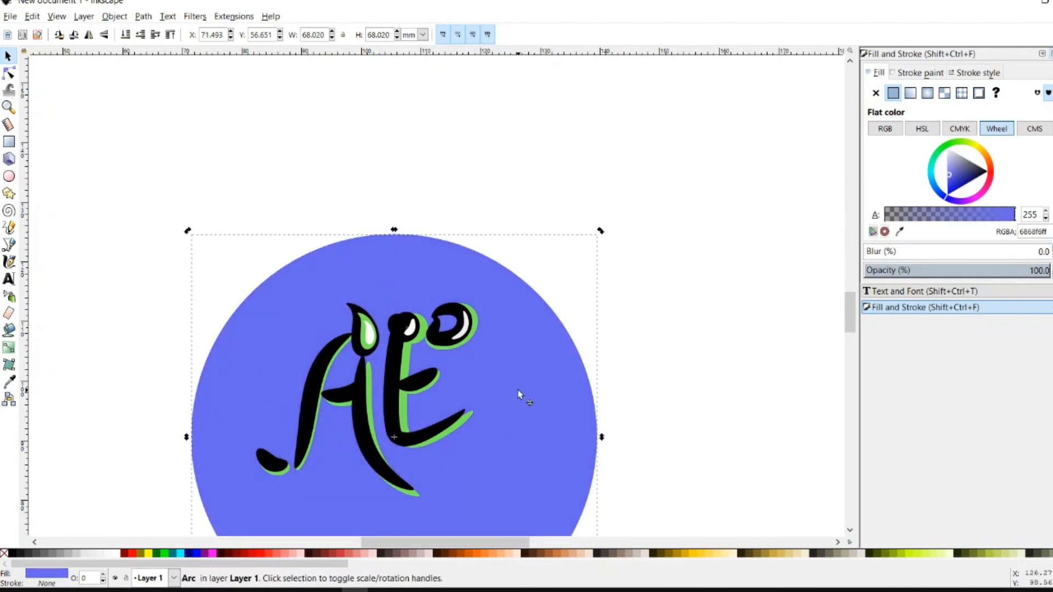
Paste a smaller copy of the circle on top to form a ring, then paste the AE logo inside
{"action": "key", "text": "ctrl+v"}
{"action": "left_click_drag", "start_coordinate": [723, 184], "coordinate": [643, 258]}
{"action": "scroll", "coordinate": [442, 372], "scroll_direction": "down", "scroll_amount": 2}
{"action": "left_click_drag", "start_coordinate": [526, 347], "coordinate": [444, 378]}
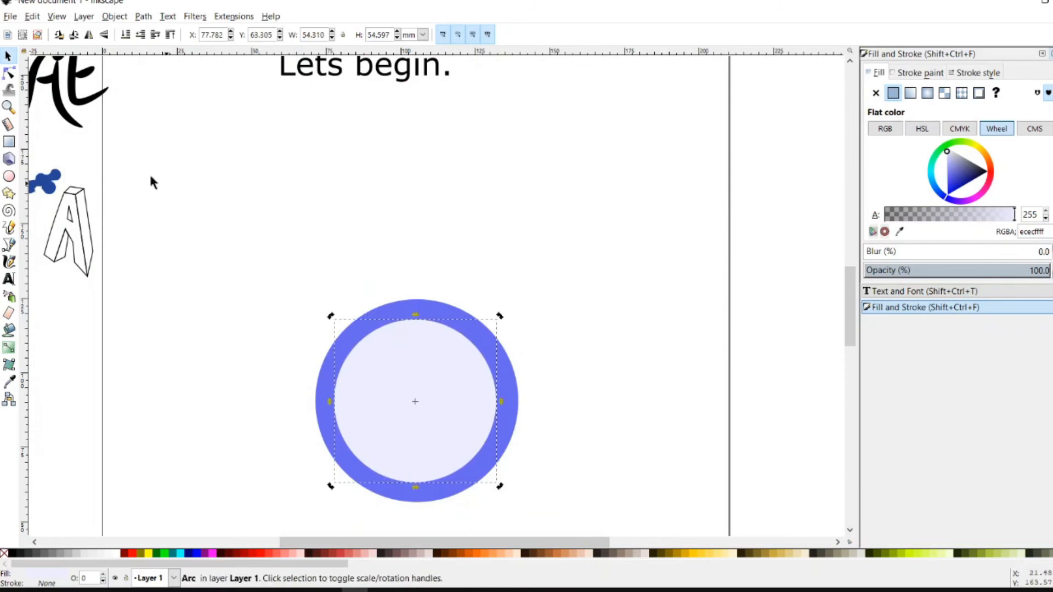
{"action": "key", "text": "ctrl+v"}
{"action": "left_click", "coordinate": [432, 391], "text": "ctrl"}
{"action": "key", "text": "Escape"}
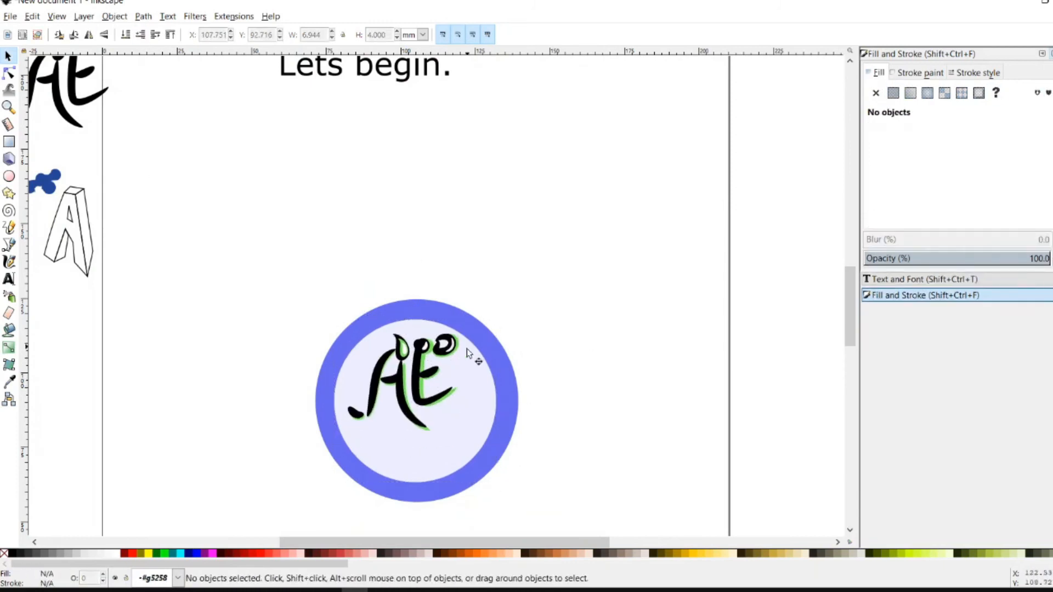
{"action": "left_click", "coordinate": [464, 357], "text": "ctrl"}
{"action": "key", "text": "Escape"}
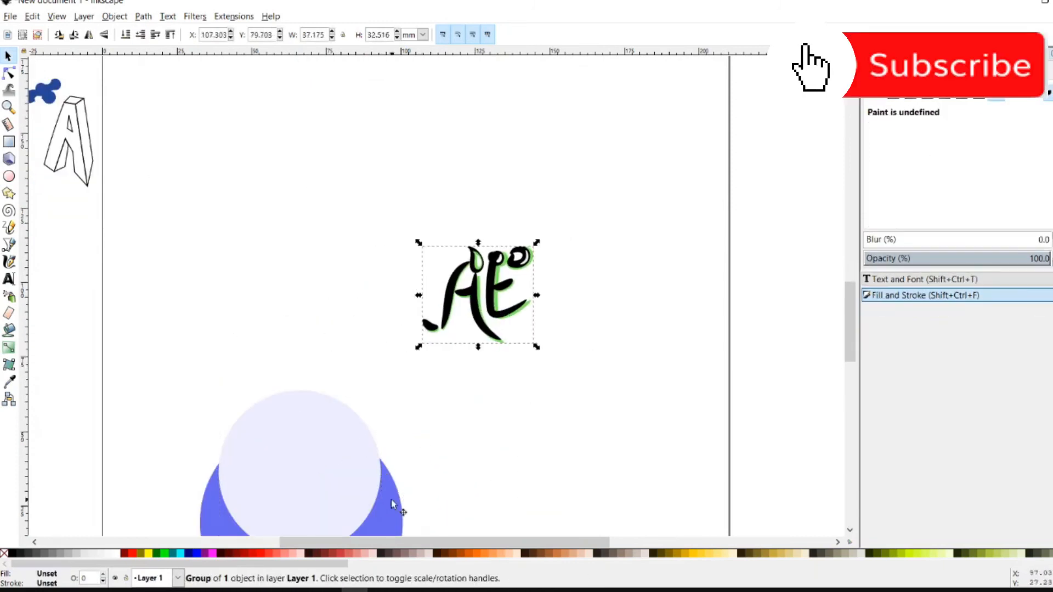
Add the caption 'Arbitrary Explorer' below the AE logo
{"action": "key", "text": "t"}
{"action": "left_click", "coordinate": [410, 403]}
{"action": "type", "text": "Arbitrary Explorer"}
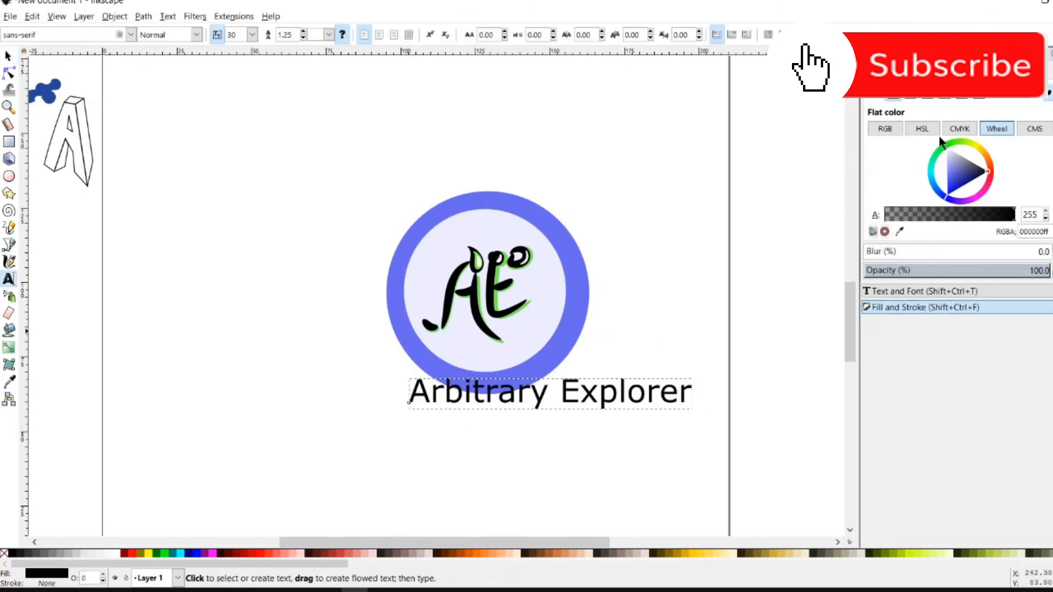
Set the caption font to Century Gothic at a smaller size in Text and Font
{"action": "left_click", "coordinate": [921, 279]}
{"action": "scroll", "coordinate": [949, 163], "scroll_direction": "down", "scroll_amount": 10}
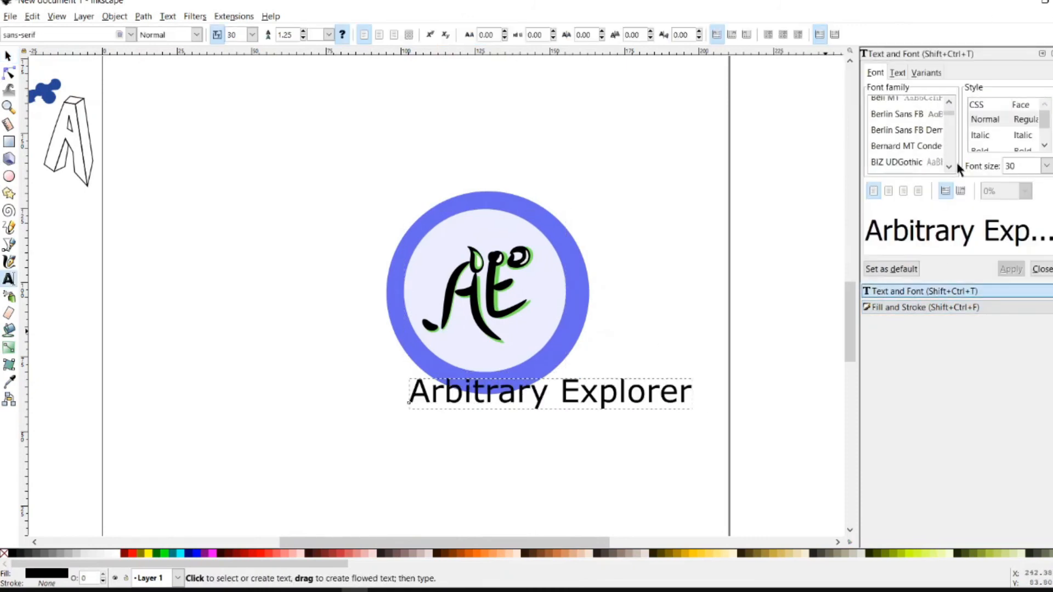
{"action": "scroll", "coordinate": [929, 136], "scroll_direction": "down", "scroll_amount": 2}
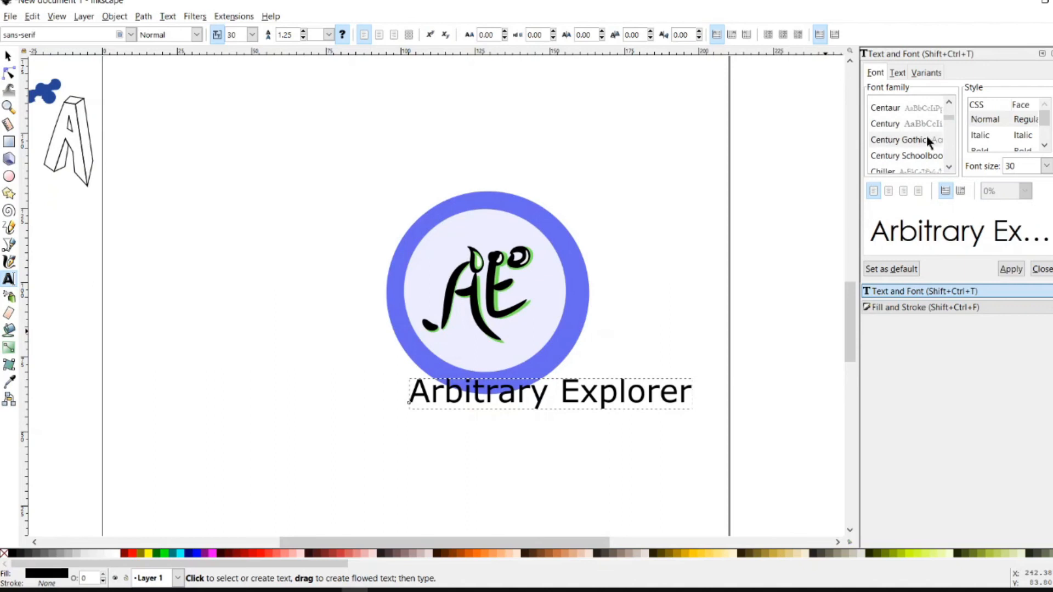
{"action": "key", "text": "ctrl+a"}
{"action": "scroll", "coordinate": [916, 136], "scroll_direction": "down", "scroll_amount": 8}
{"action": "scroll", "coordinate": [915, 150], "scroll_direction": "down", "scroll_amount": 2}
{"action": "left_click", "coordinate": [905, 129]}
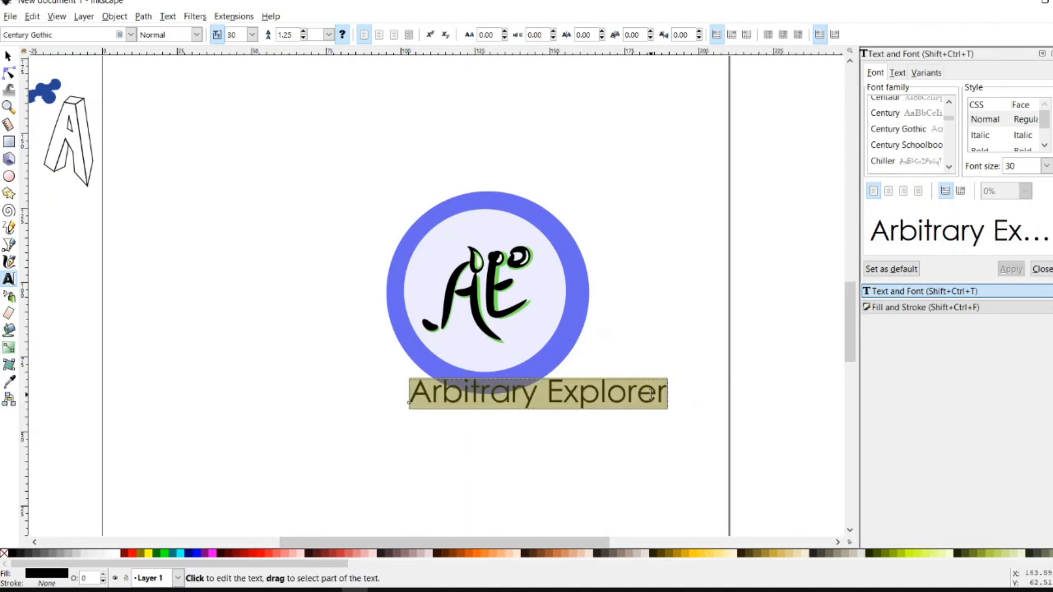
{"action": "left_click", "coordinate": [1046, 166]}
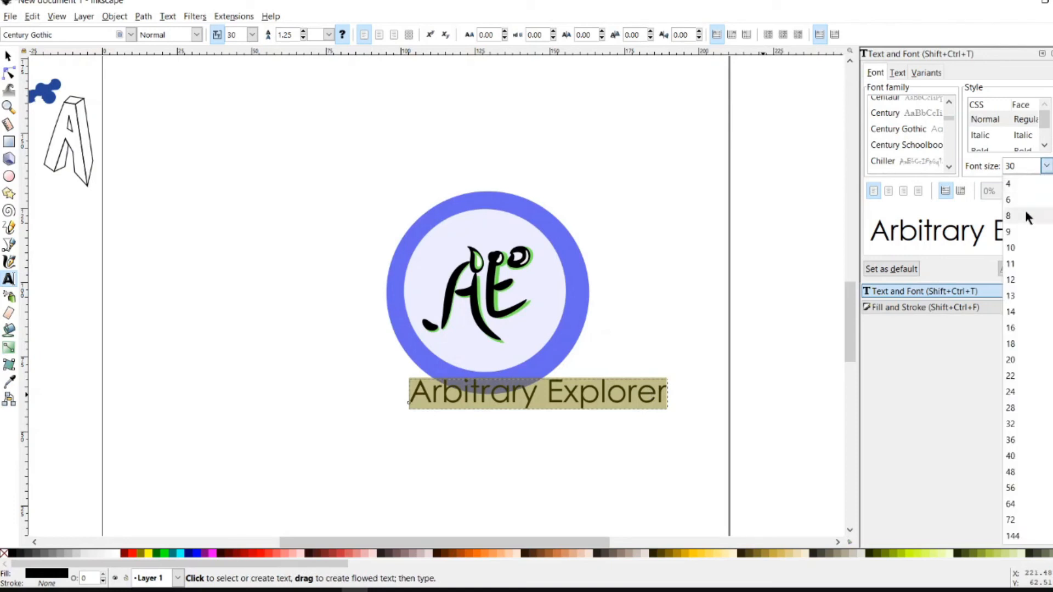
{"action": "left_click", "coordinate": [1014, 270]}
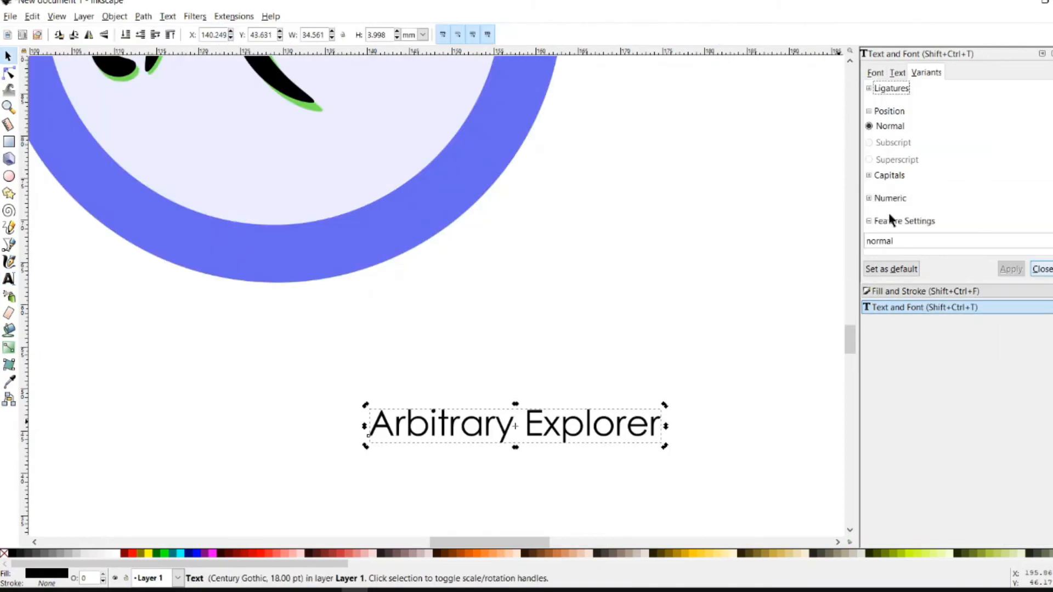
Browse the font feature, capitals and ligature options in Text and Font
{"action": "left_click", "coordinate": [888, 221]}
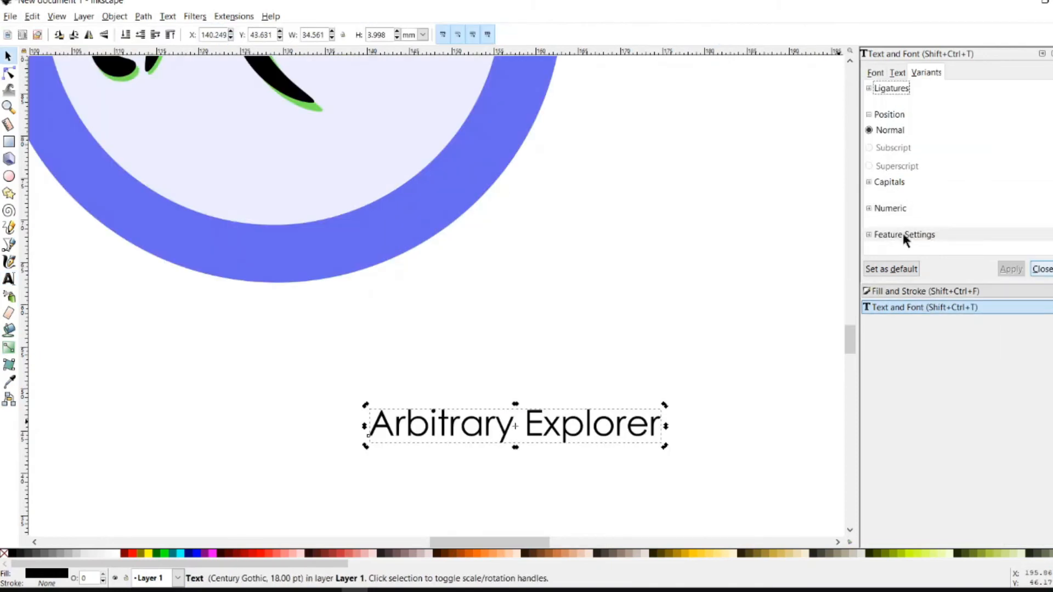
{"action": "left_click", "coordinate": [903, 234]}
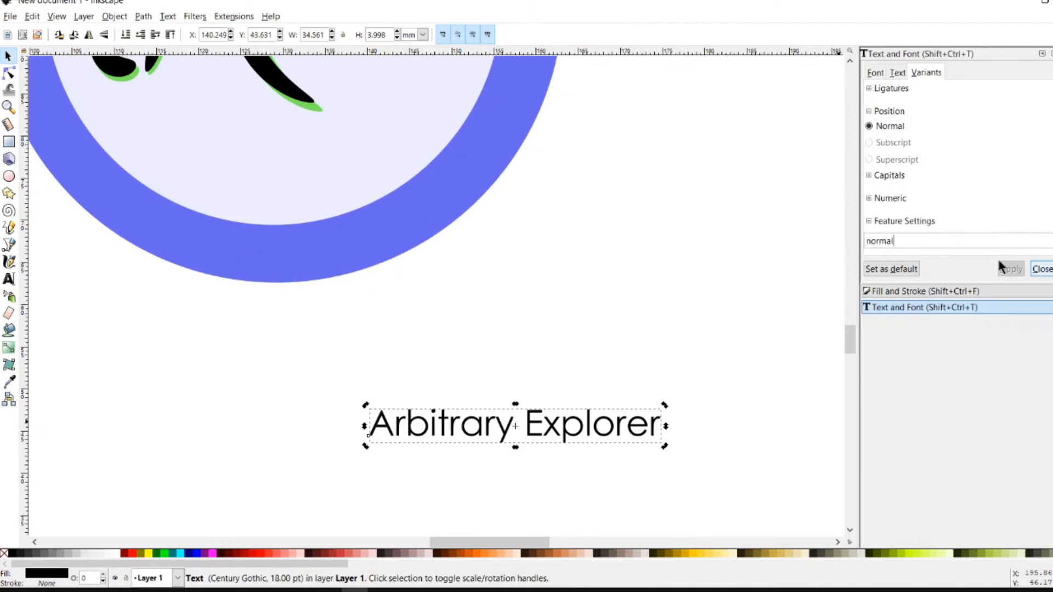
{"action": "left_click", "coordinate": [882, 174]}
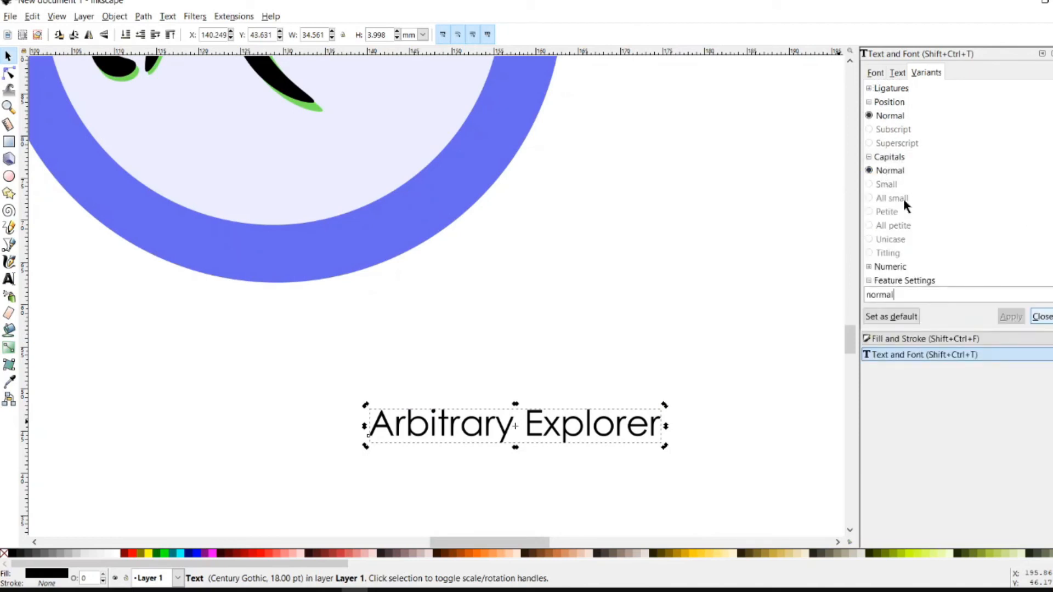
{"action": "left_click", "coordinate": [877, 88]}
{"action": "left_click", "coordinate": [897, 73]}
{"action": "left_click", "coordinate": [876, 73]}
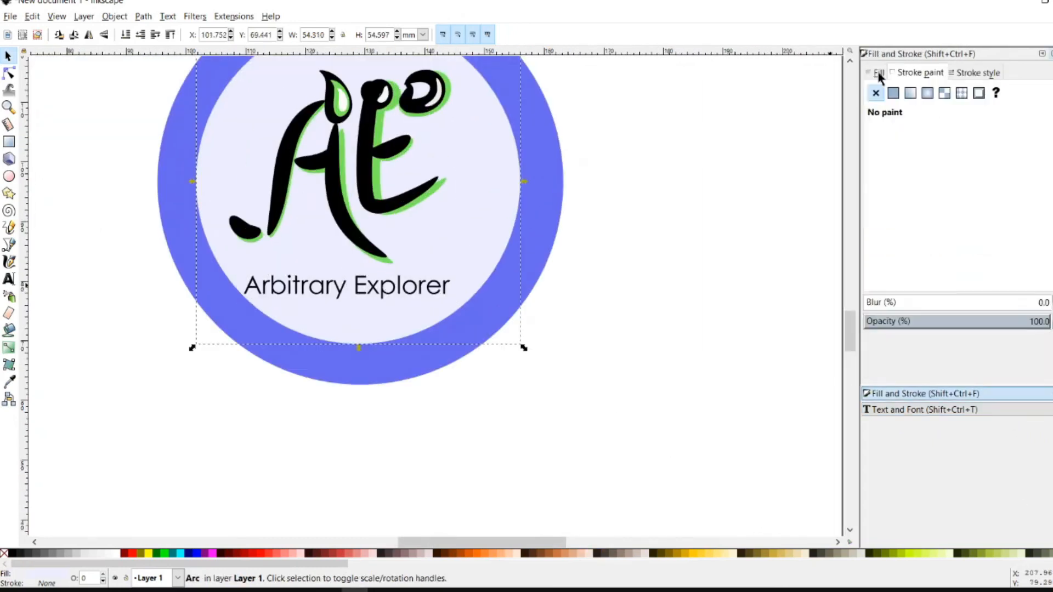
Give the inner circle a flat white fill, RGBA ffffffff
{"action": "left_click", "coordinate": [894, 92]}
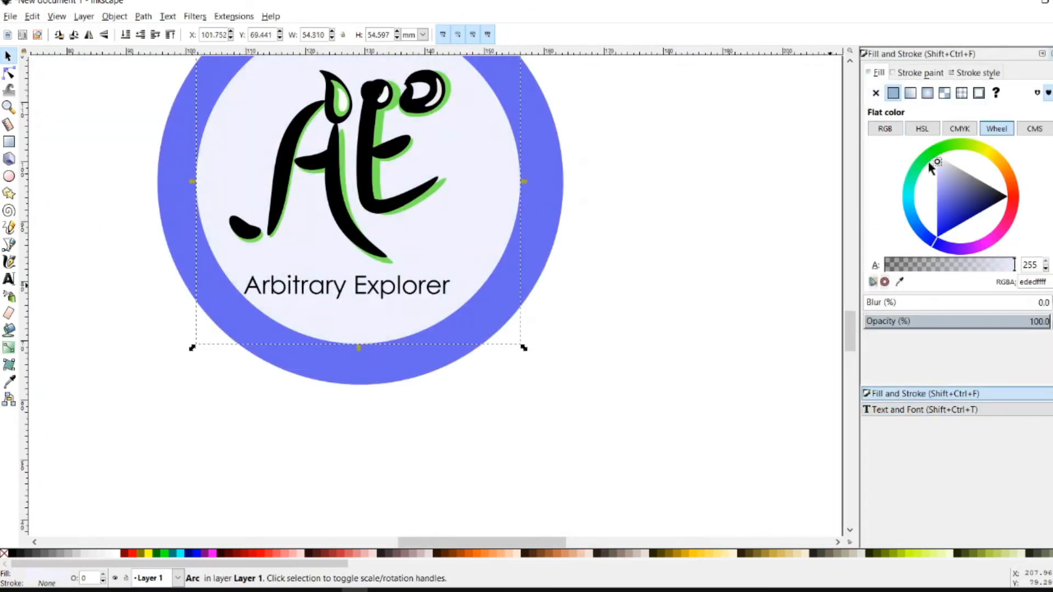
{"action": "type", "text": "ffffffff"}
{"action": "key", "text": "Return"}
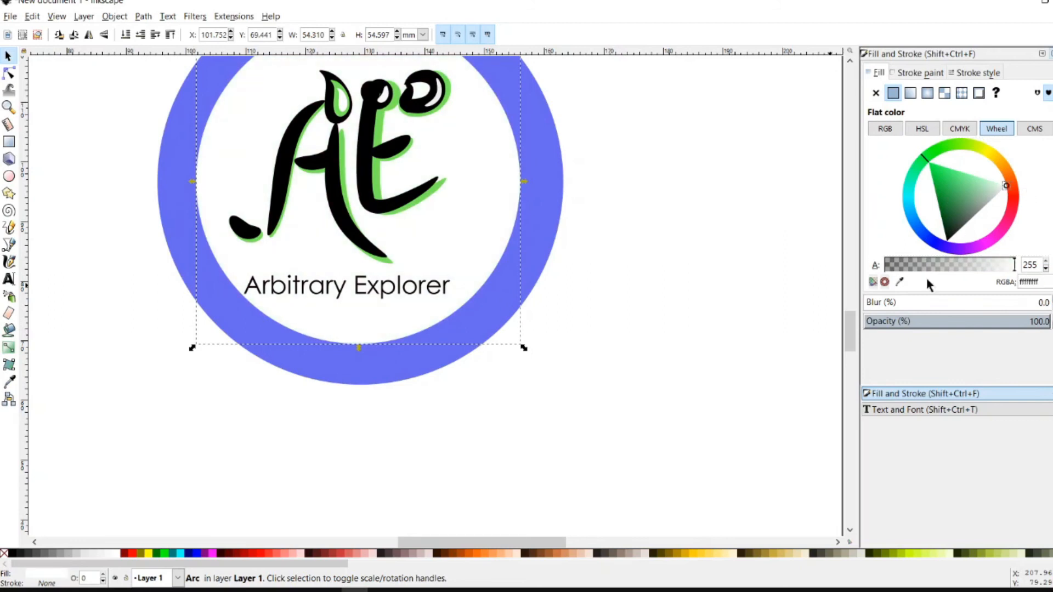
Nudge the caption slightly right and down, then select the outer ring
{"action": "left_click_drag", "start_coordinate": [409, 285], "coordinate": [422, 288]}
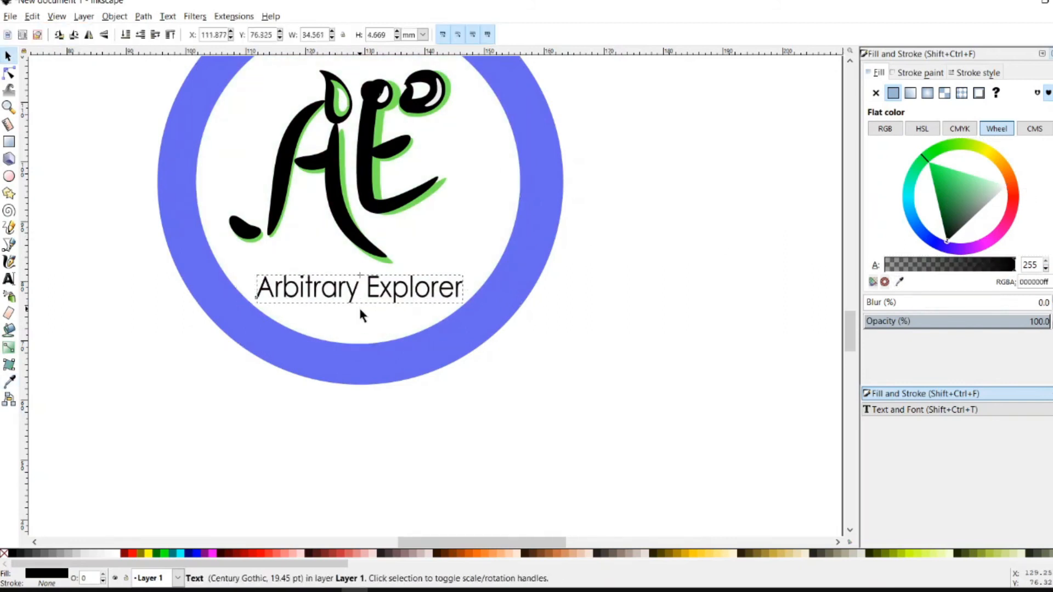
{"action": "key", "text": "Escape"}
{"action": "scroll", "coordinate": [602, 379], "scroll_direction": "down", "scroll_amount": 2}
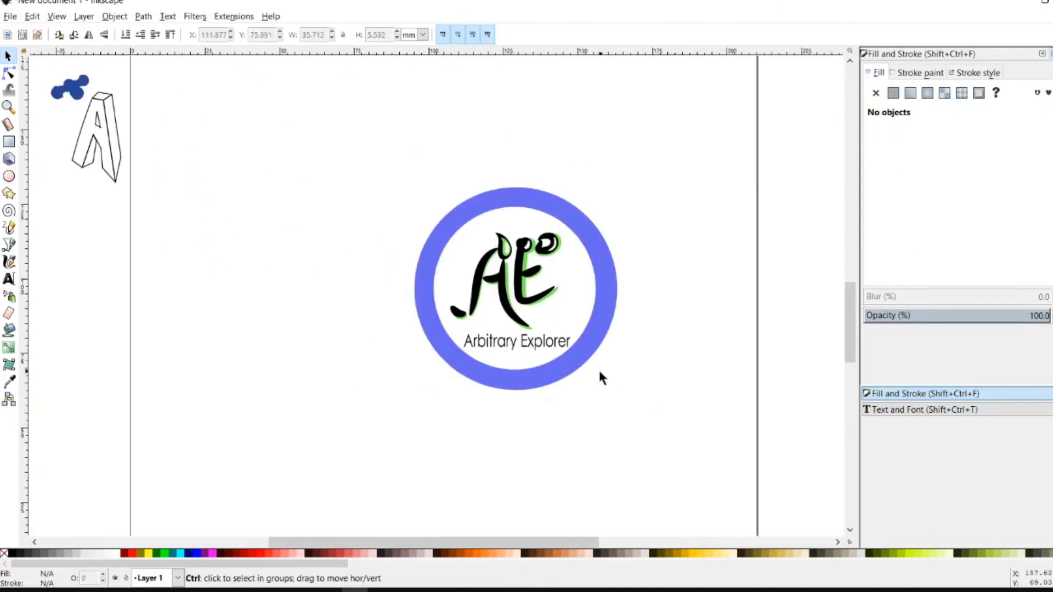
{"action": "scroll", "coordinate": [602, 379], "scroll_direction": "up", "scroll_amount": 2}
{"action": "left_click", "coordinate": [586, 357]}
Colour the outer ring dark navy on the colour wheel
{"action": "left_click_drag", "start_coordinate": [966, 209], "coordinate": [936, 179]}
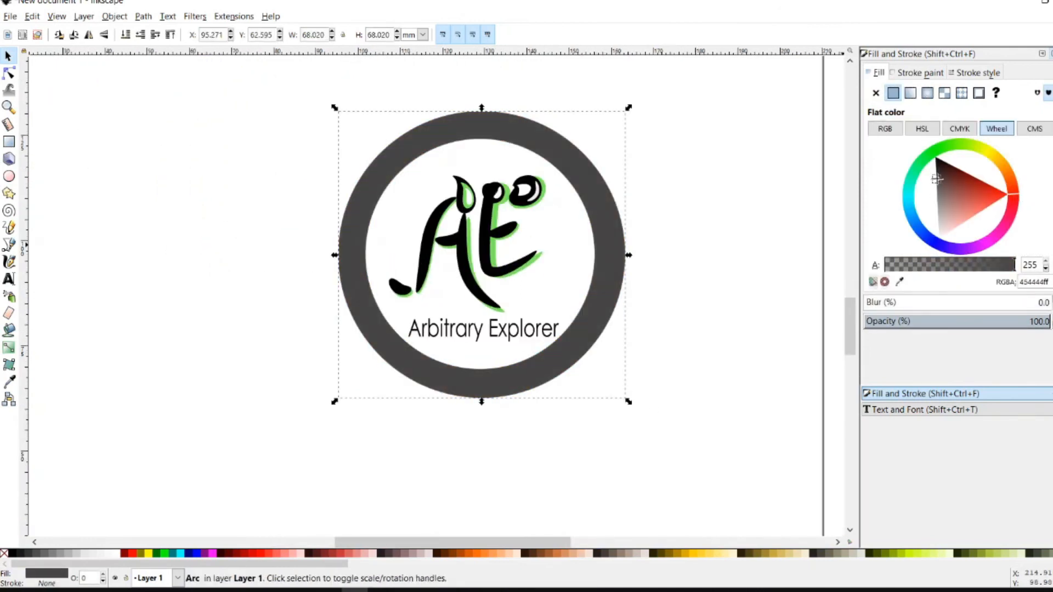
{"action": "left_click", "coordinate": [939, 240]}
{"action": "left_click_drag", "start_coordinate": [954, 222], "coordinate": [980, 207]}
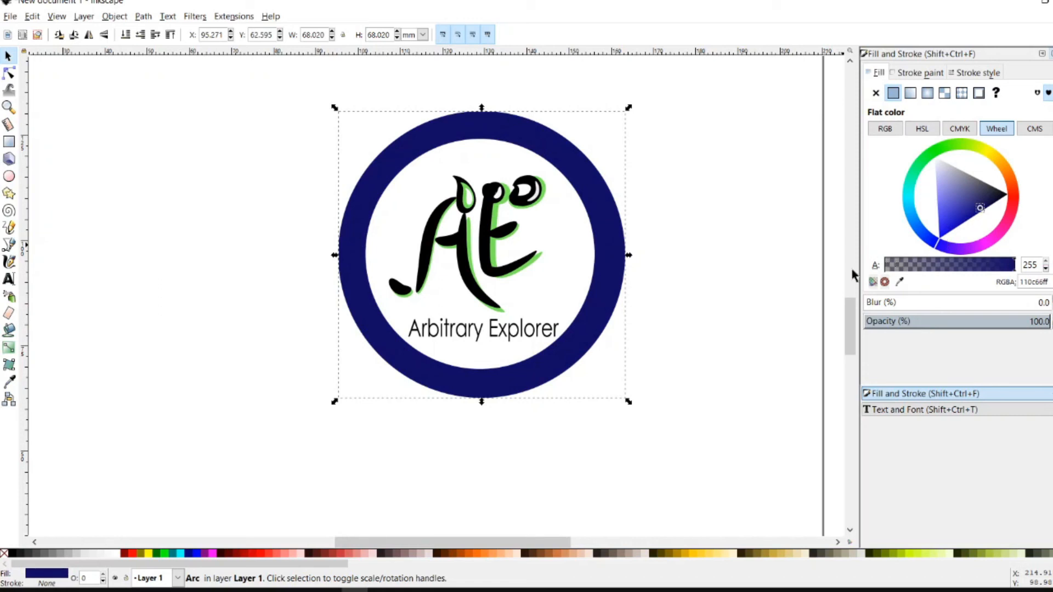
Group the ring, white disc, AE logo and caption into one object
{"action": "left_click", "coordinate": [798, 245]}
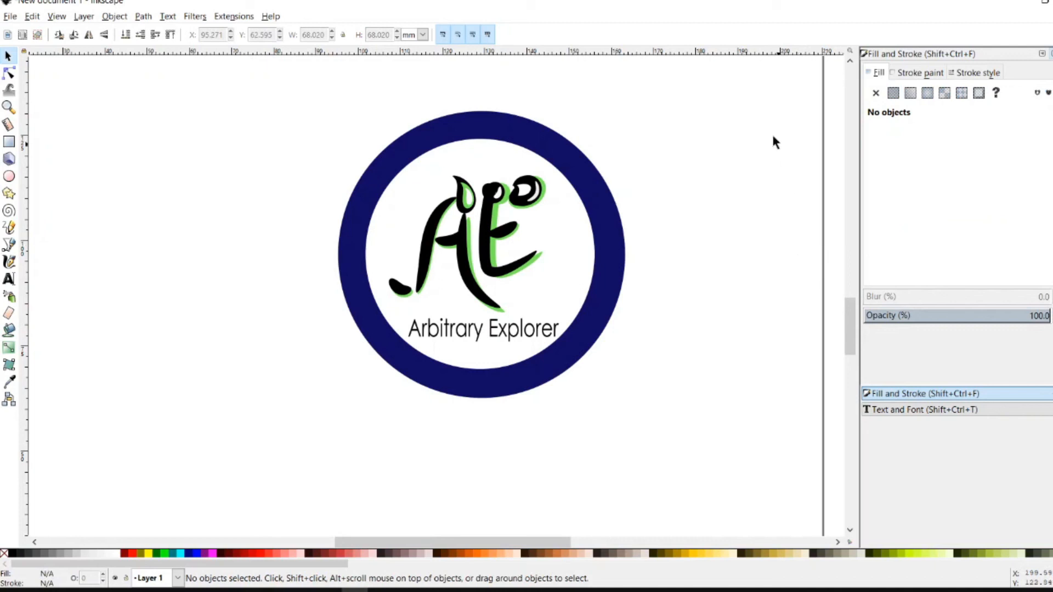
{"action": "mouse_move", "coordinate": [716, 92]}
{"action": "left_mouse_down"}
{"action": "mouse_move", "coordinate": [360, 271]}
{"action": "mouse_move", "coordinate": [298, 416]}
{"action": "left_mouse_up"}
{"action": "key", "text": "ctrl"}
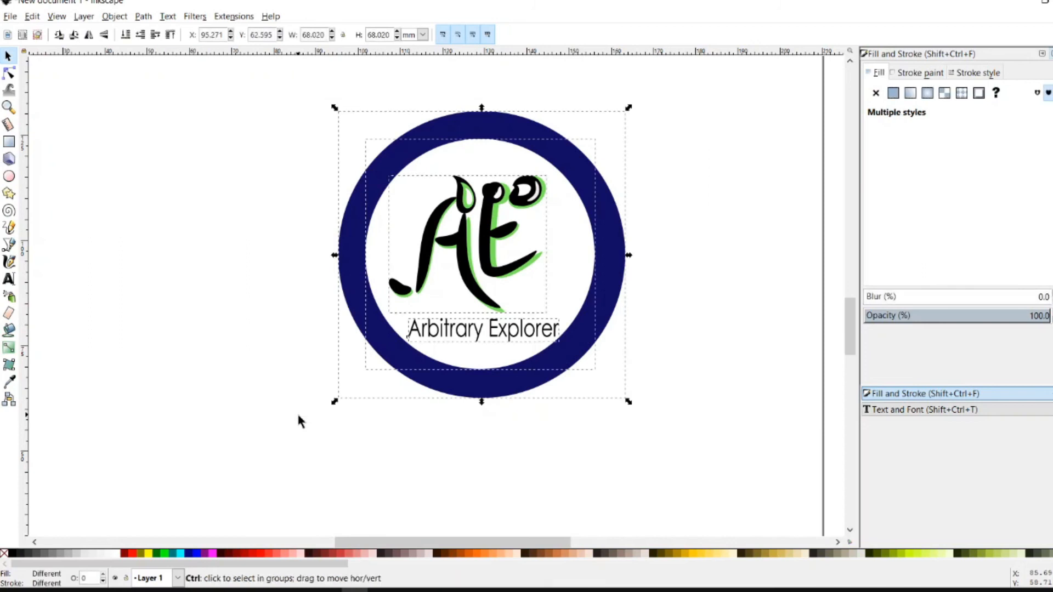
{"action": "key", "text": "ctrl+g"}
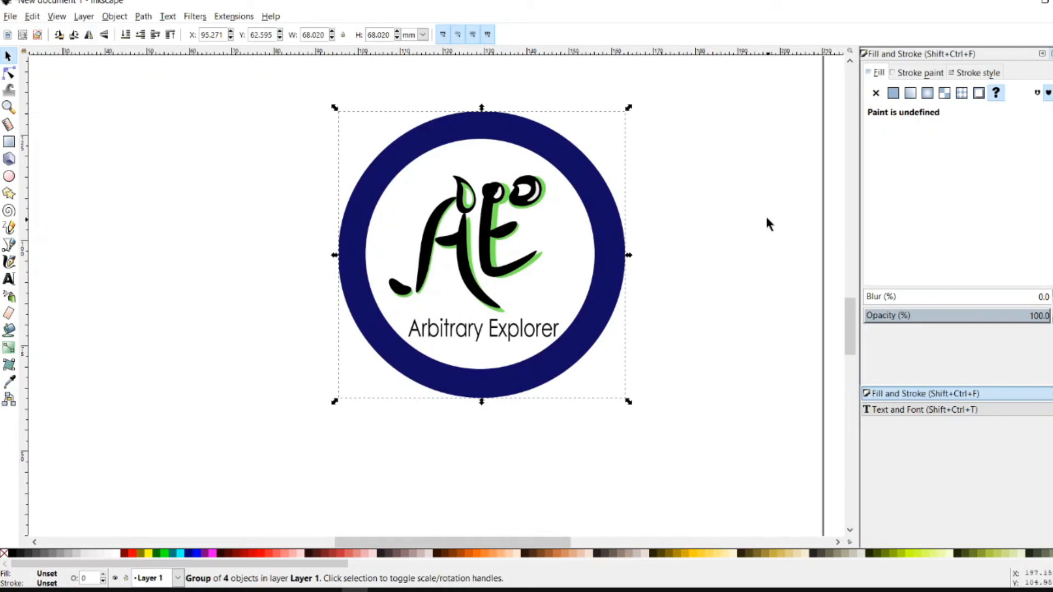
Add the text 'complete' below the badge
{"action": "left_click", "coordinate": [9, 278]}
{"action": "left_click", "coordinate": [381, 471]}
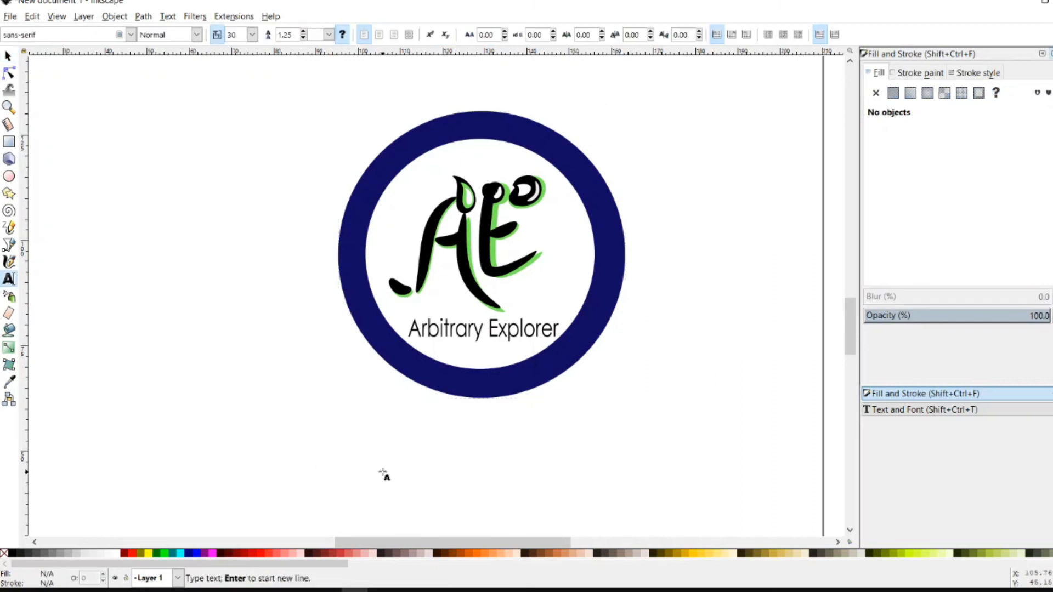
{"action": "type", "text": "complete"}
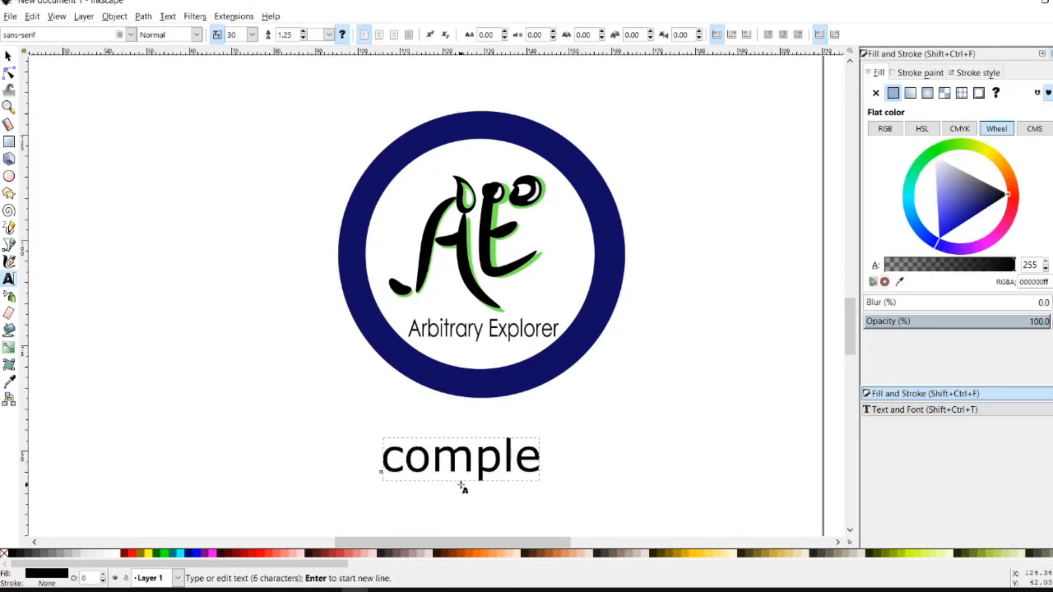